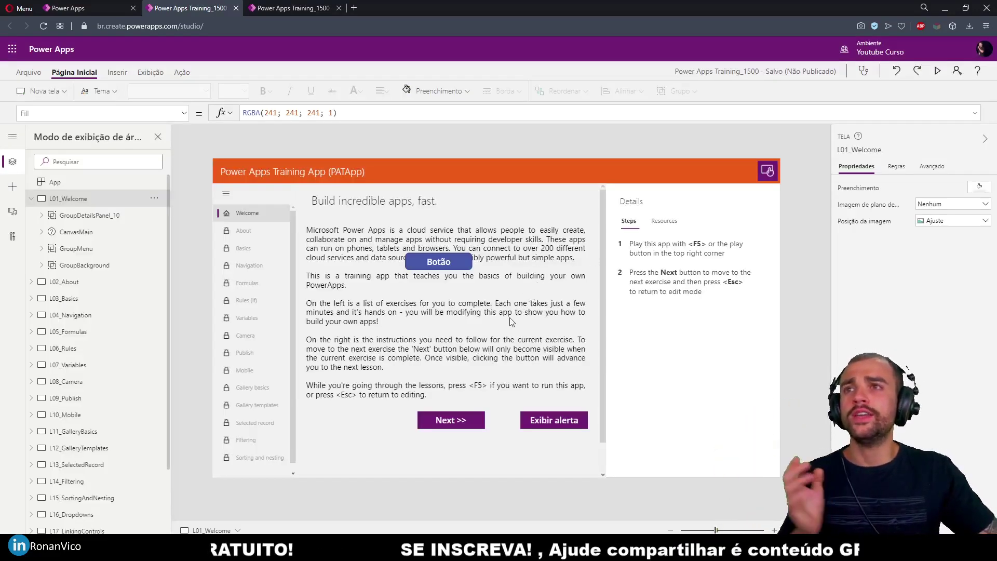
- Select the Botão button on the Welcome screen and enlarge the formula bar to read its full OnSelect formula
click(439, 262)
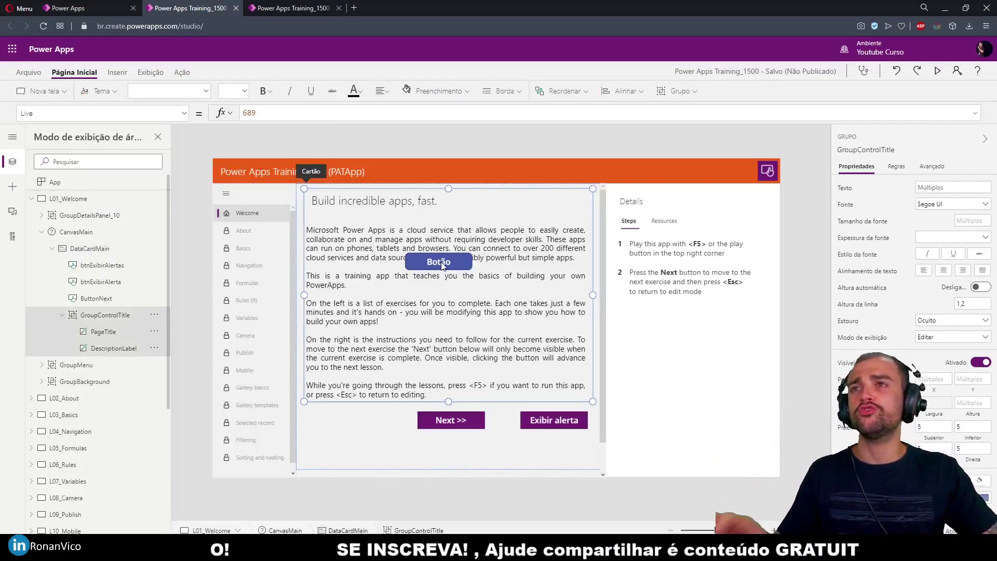
click(437, 292)
click(439, 262)
click(438, 292)
click(439, 262)
click(439, 262)
click(437, 291)
click(434, 261)
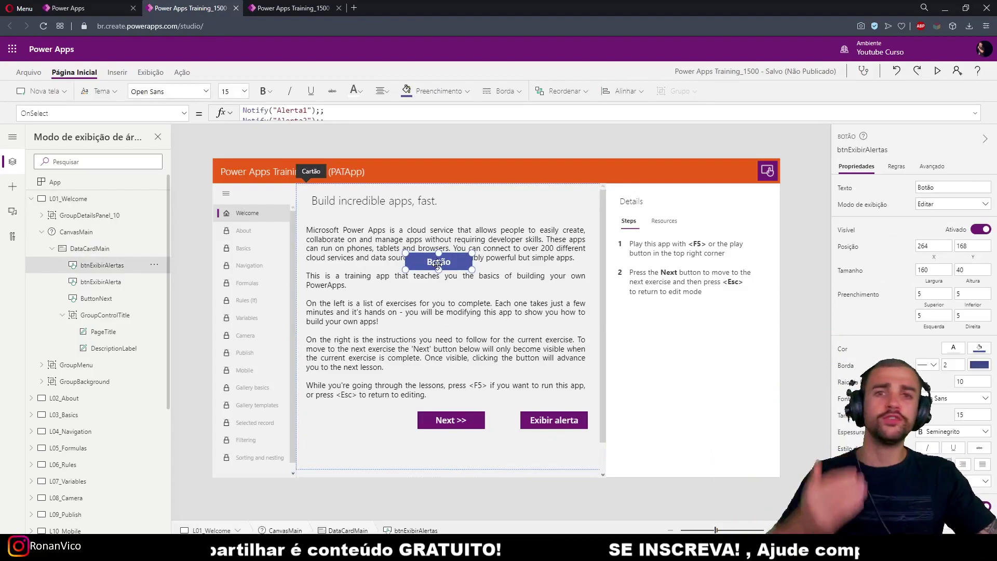
drag(377, 120, 372, 144)
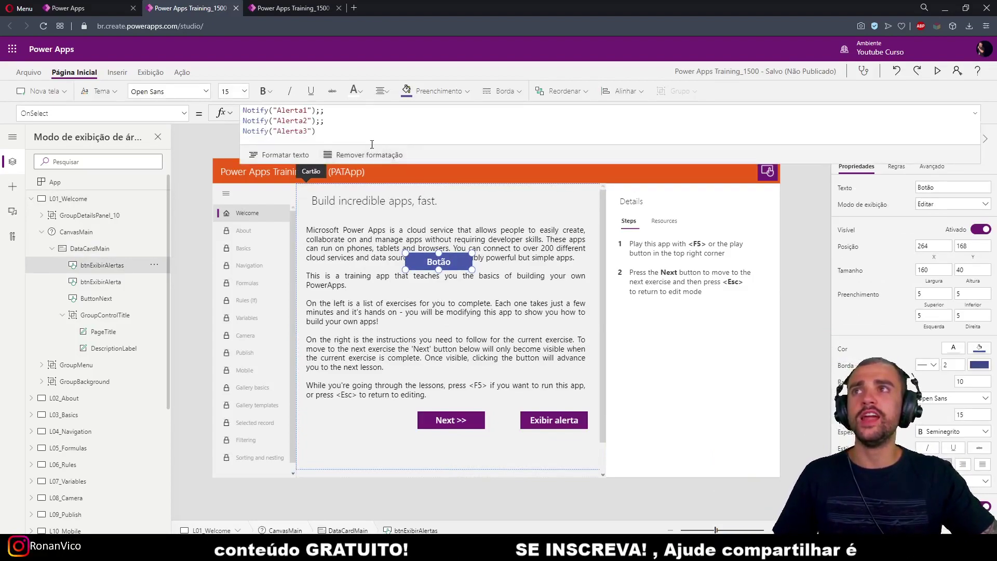
click(663, 325)
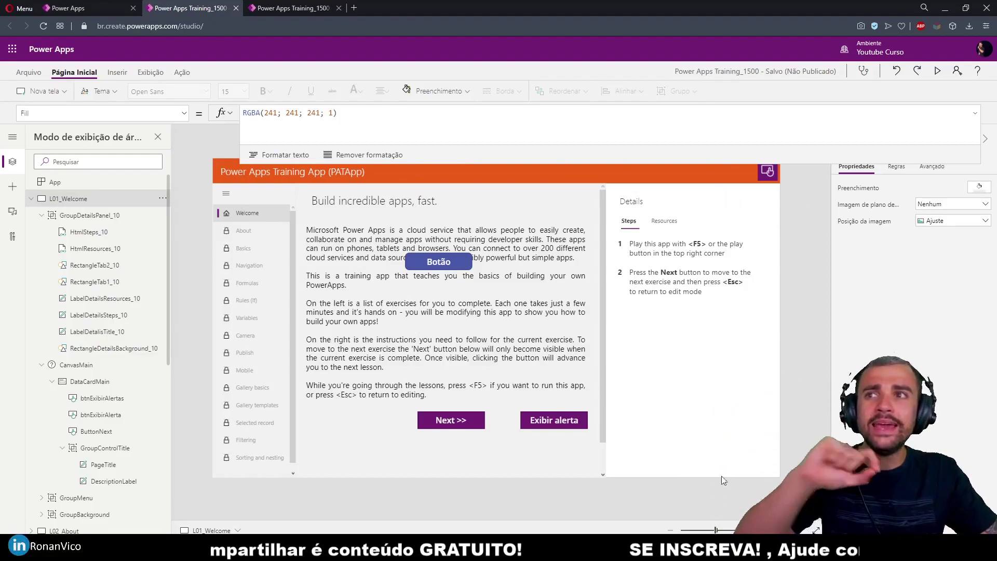
- Preview the app from the Welcome screen, advance to the About exercise, and switch its task toggle on before returning to editing
click(450, 372)
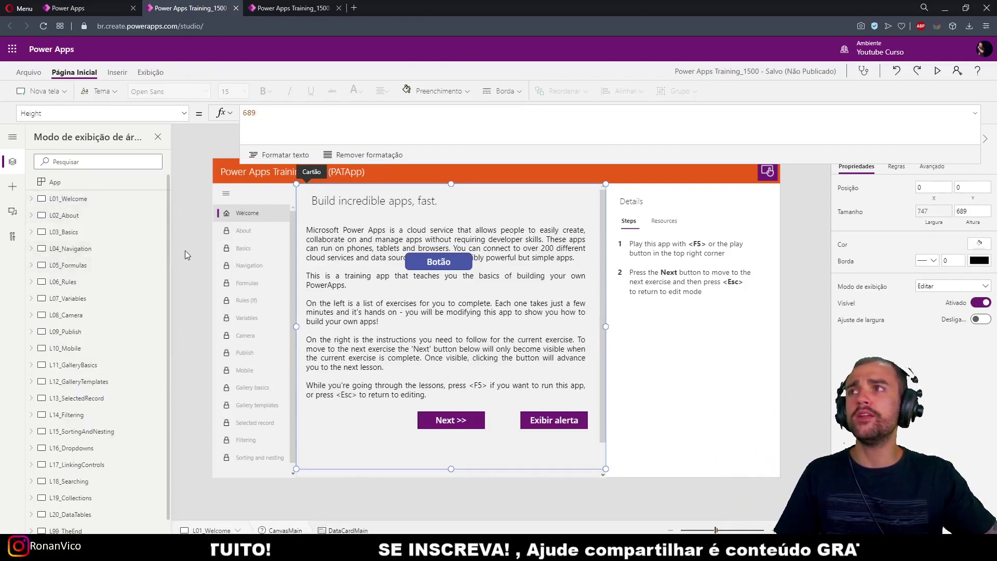
click(779, 289)
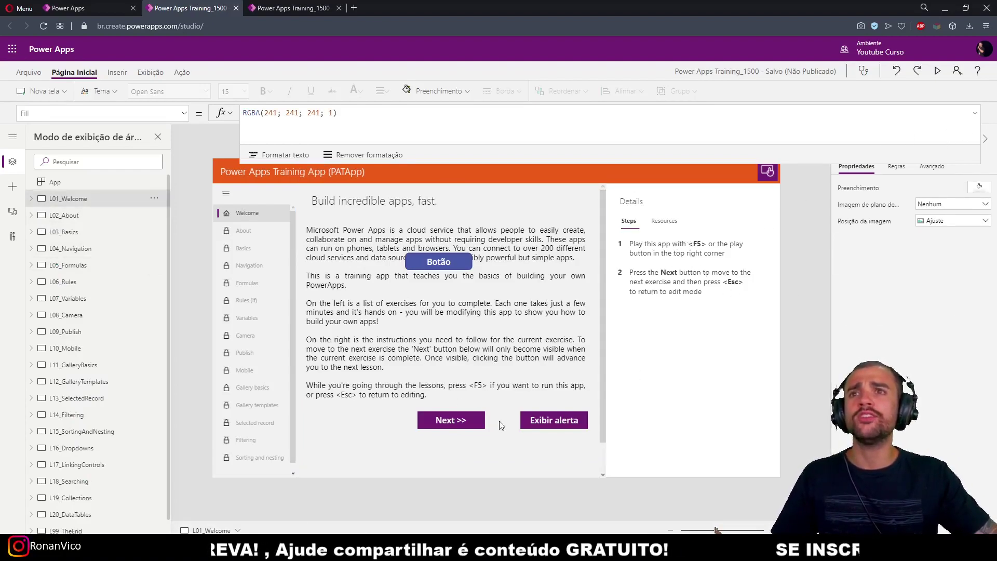
key(F5)
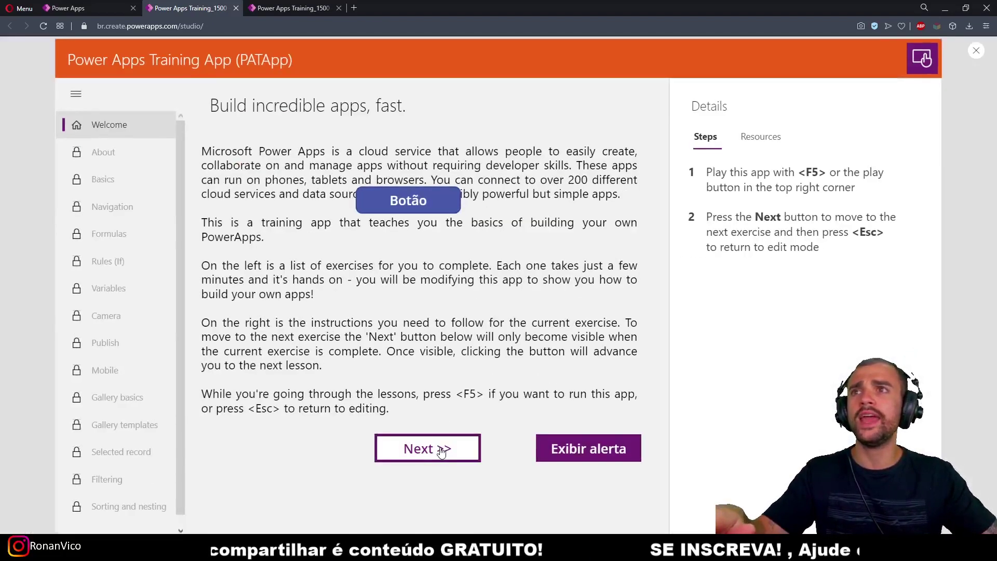
click(441, 450)
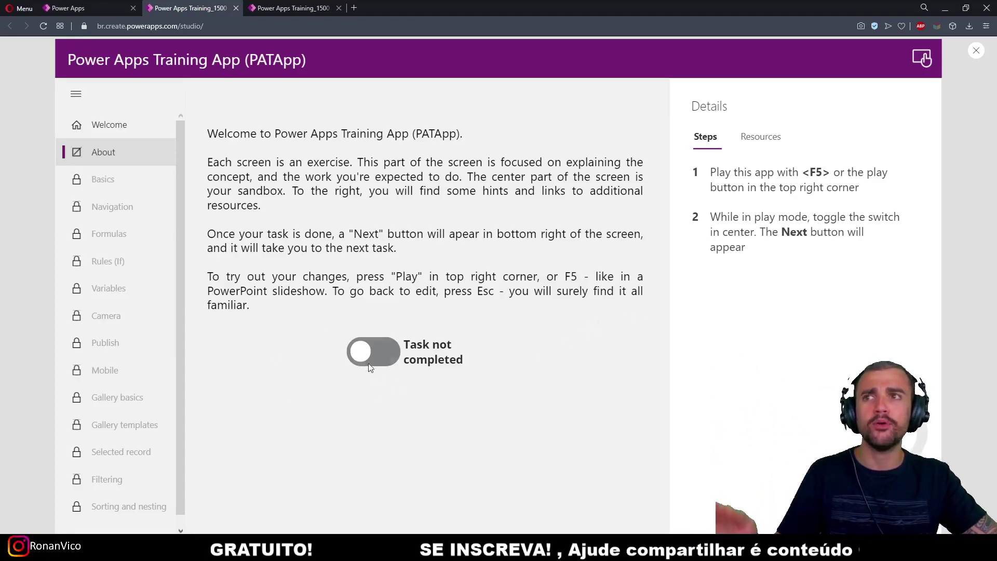
click(373, 350)
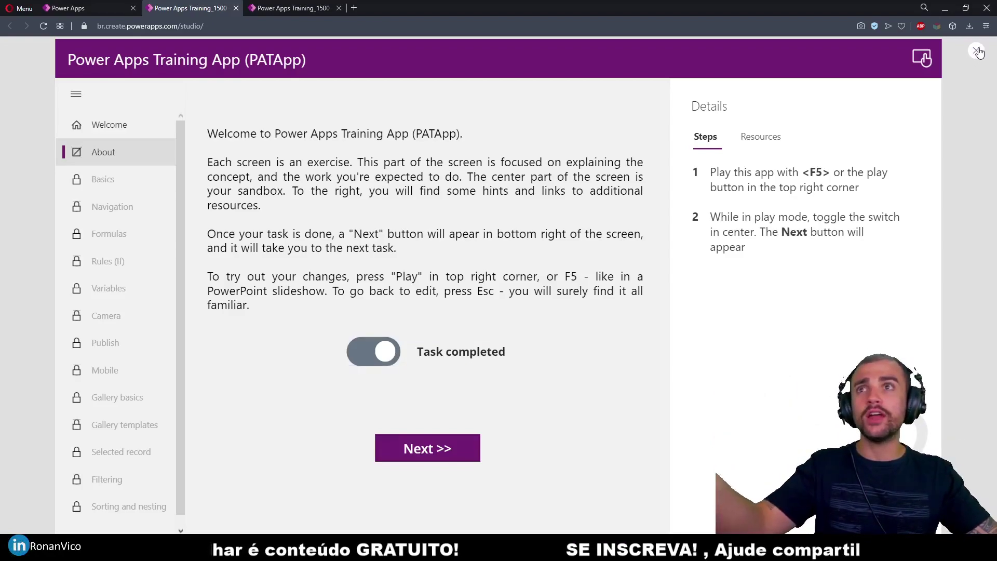
click(976, 50)
click(582, 331)
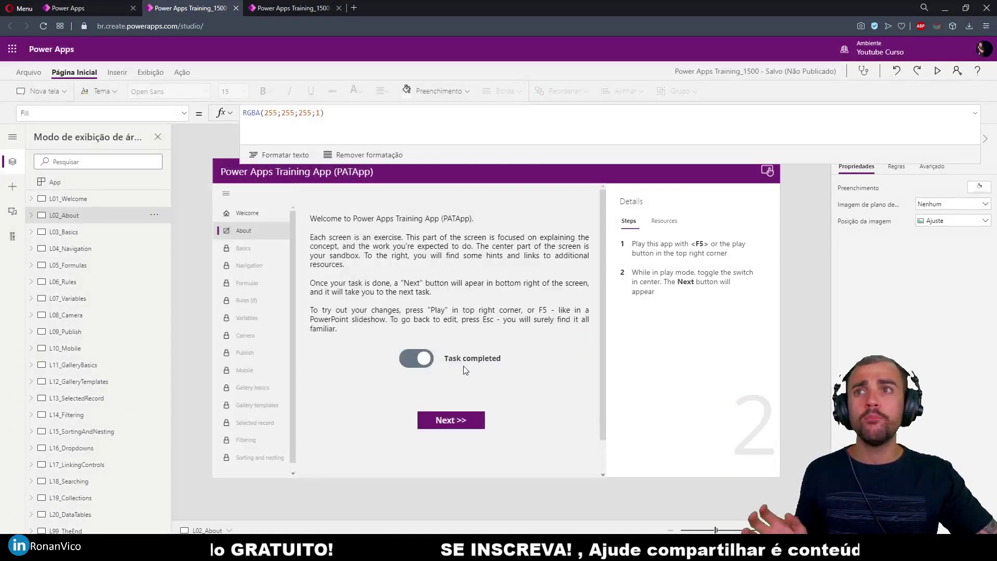
- Select the Next button on the About screen and examine the formula of its Visible property
click(416, 363)
click(461, 421)
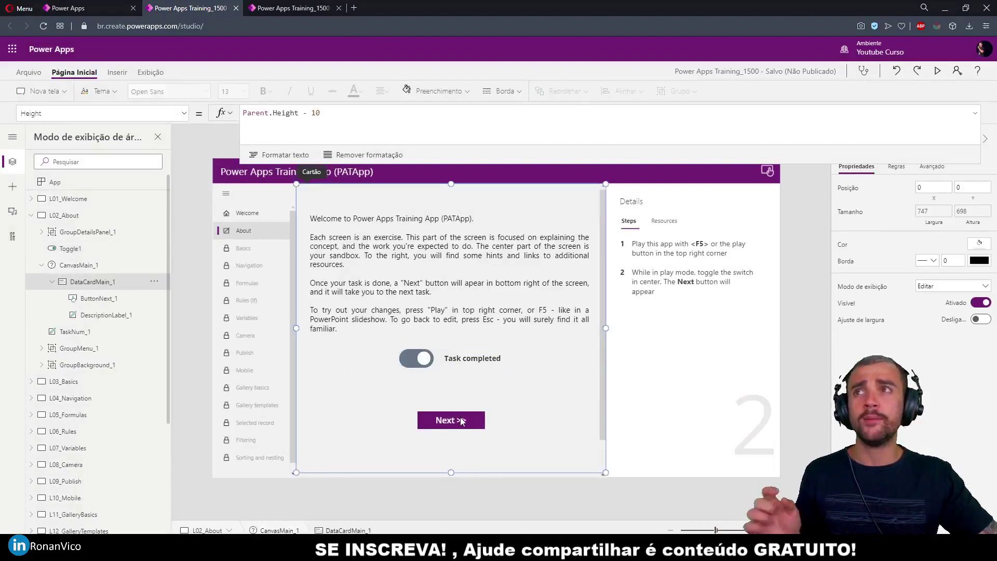
click(460, 423)
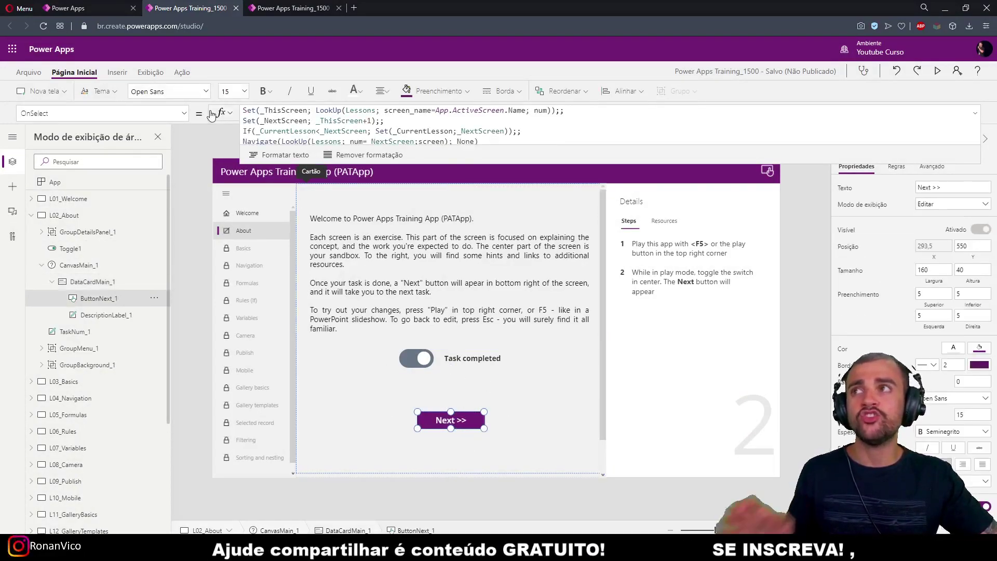
click(184, 113)
scroll(125, 291, down, 5)
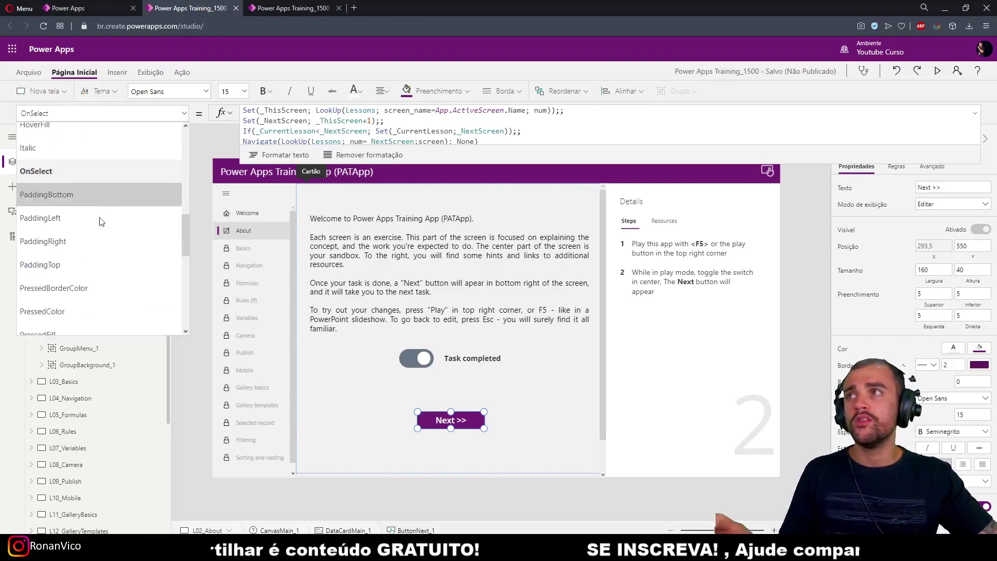
click(78, 259)
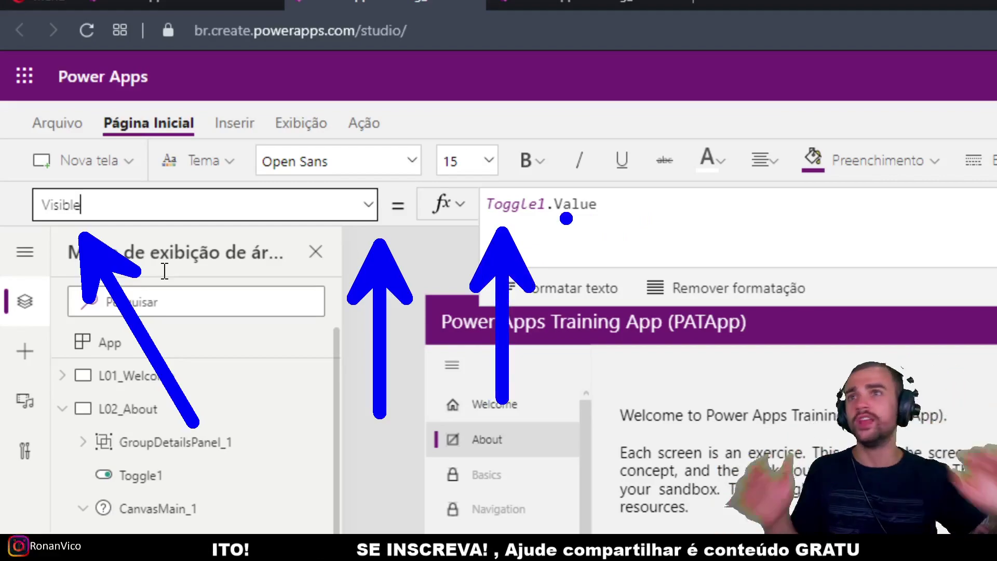
key(Escape)
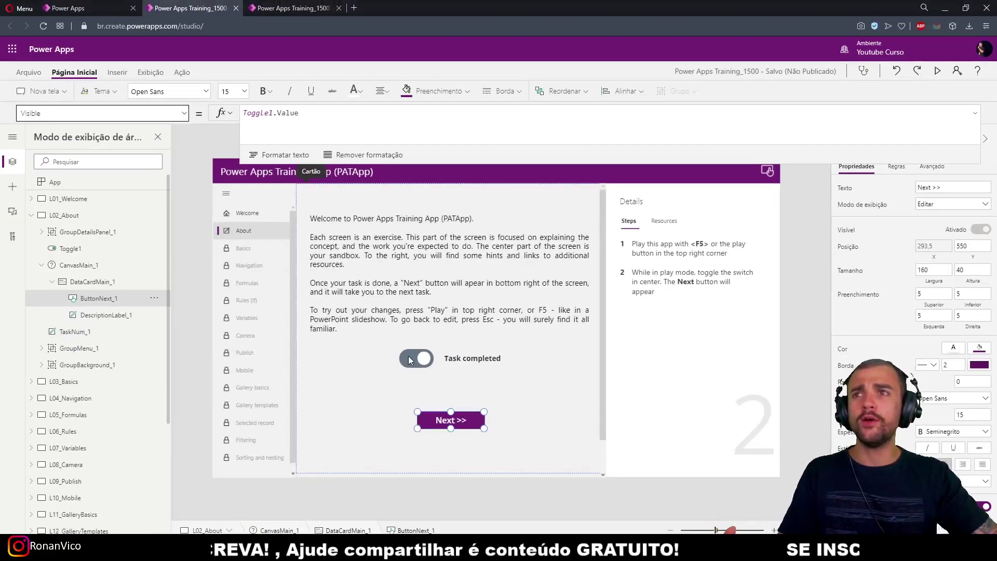
- Inspect the task toggle and the Next button alternately on the About screen to relate the two controls
click(412, 359)
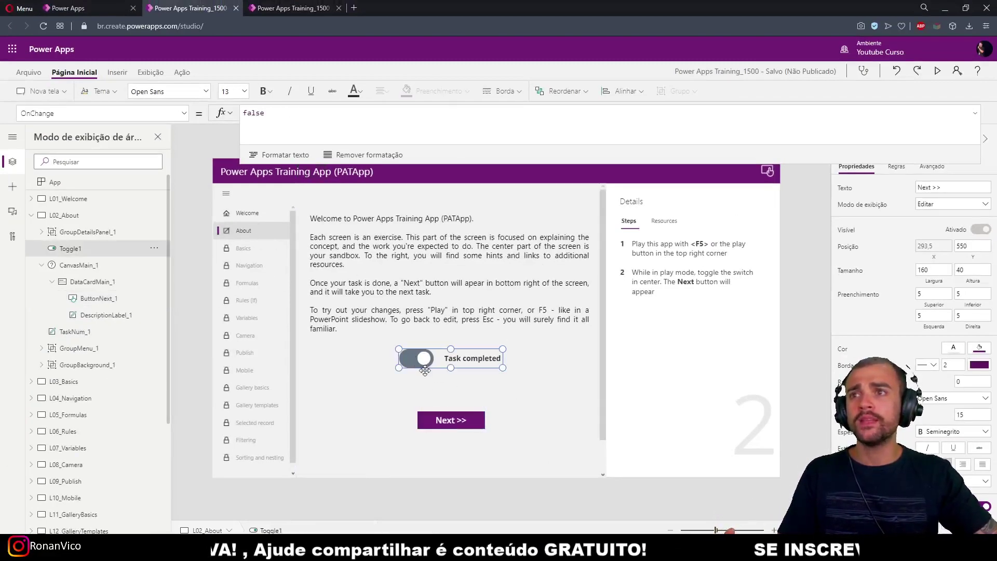
click(387, 344)
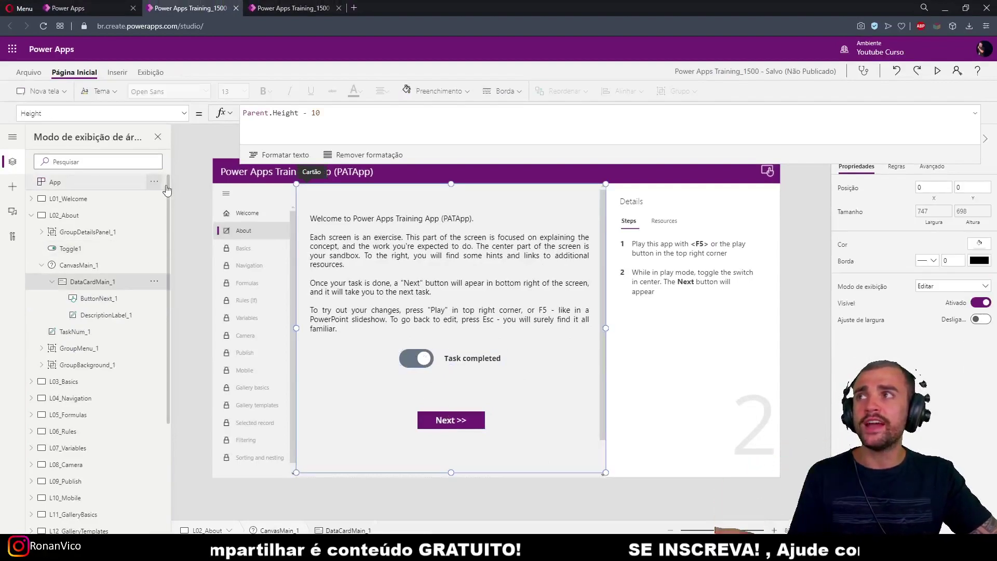
click(459, 421)
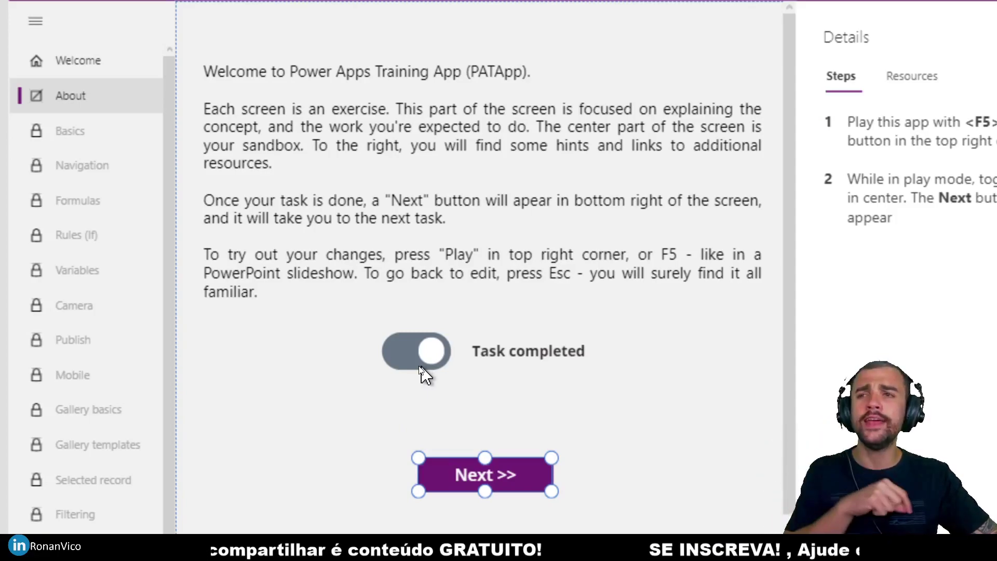
click(416, 353)
click(415, 393)
click(430, 349)
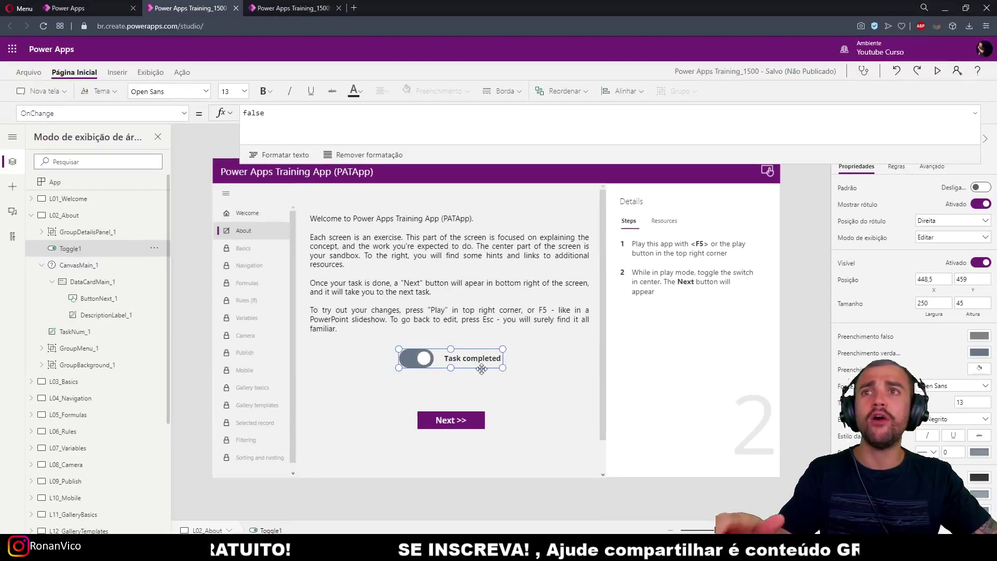
- Preview the About screen, switch its task toggle off, and return to editing
key(F5)
click(380, 355)
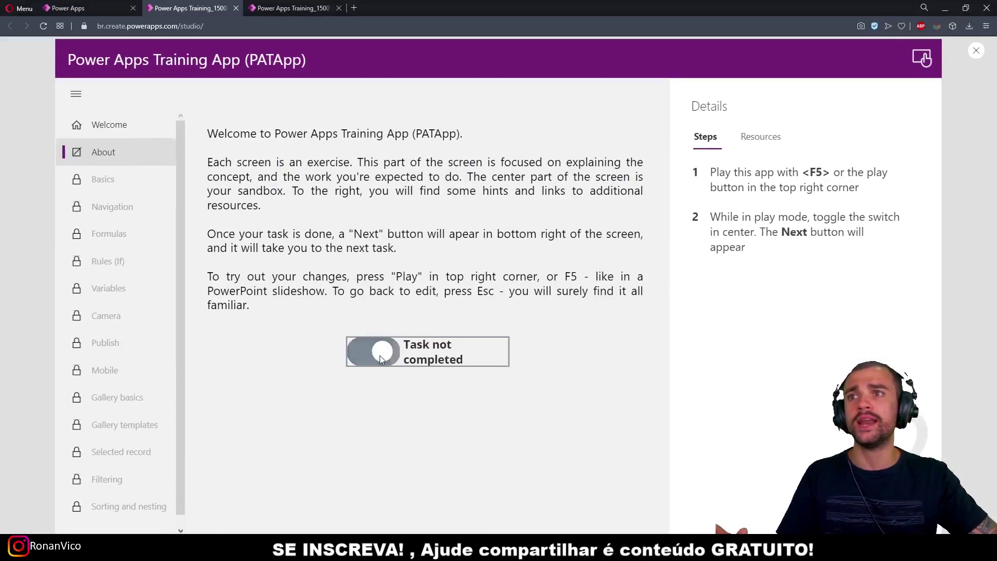
click(977, 48)
click(585, 327)
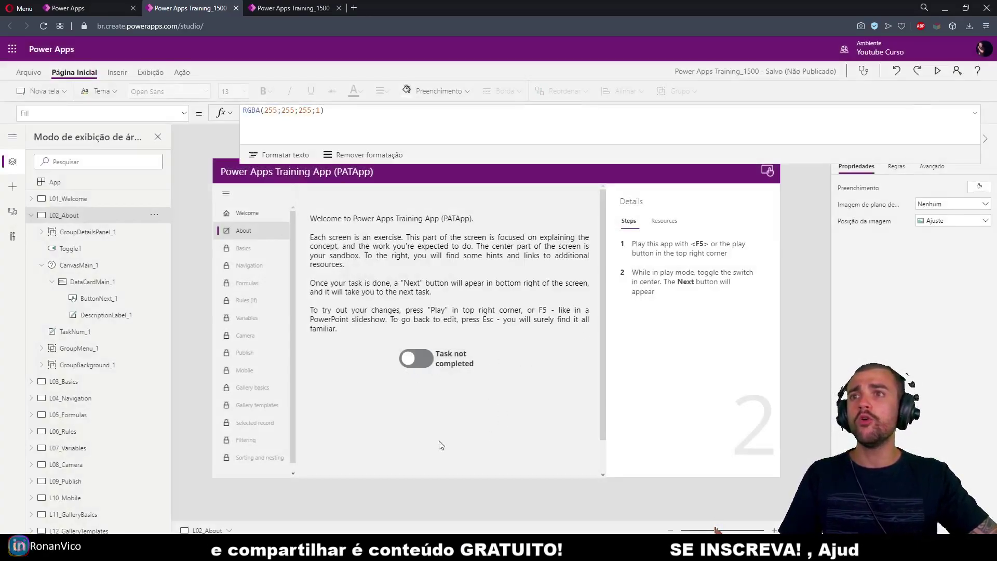
- Locate the hidden Next button of the About screen in the tree view and select ButtonNext_1
drag(461, 424, 653, 275)
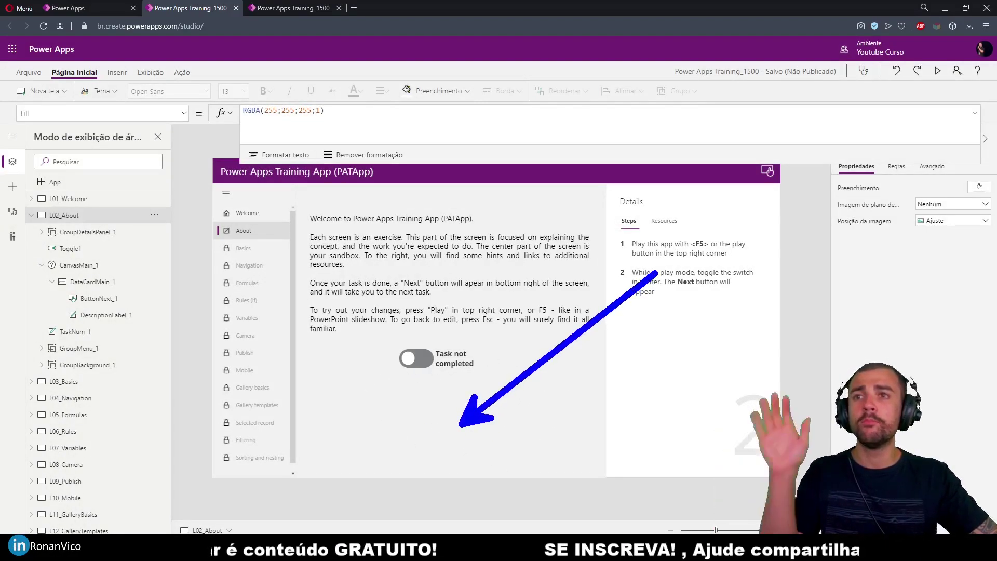
key(Escape)
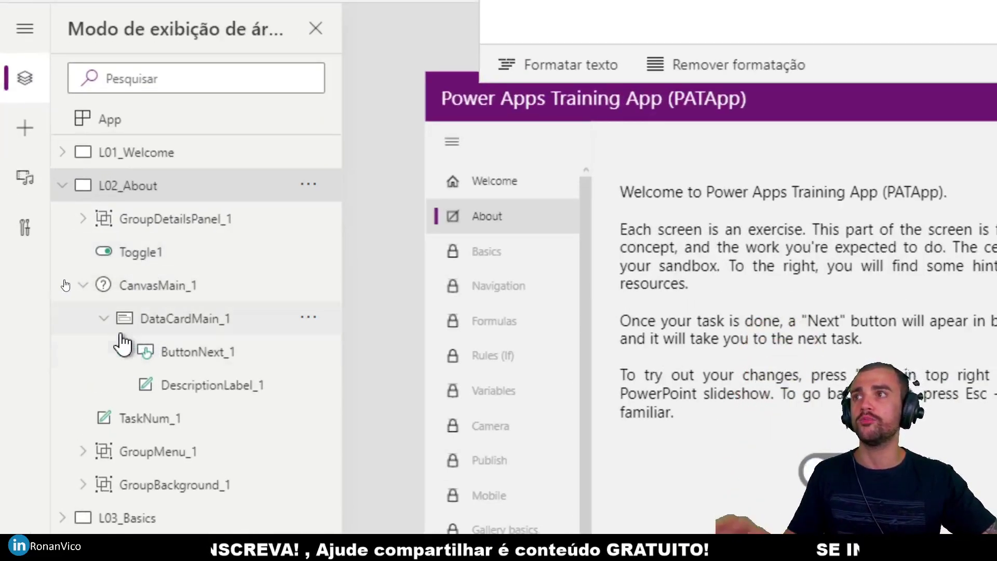
click(140, 266)
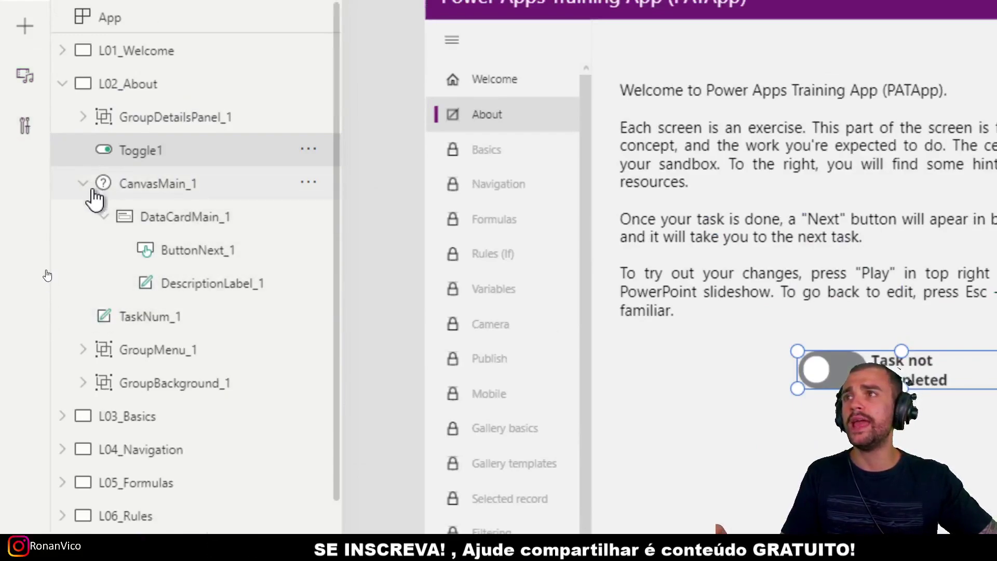
click(82, 185)
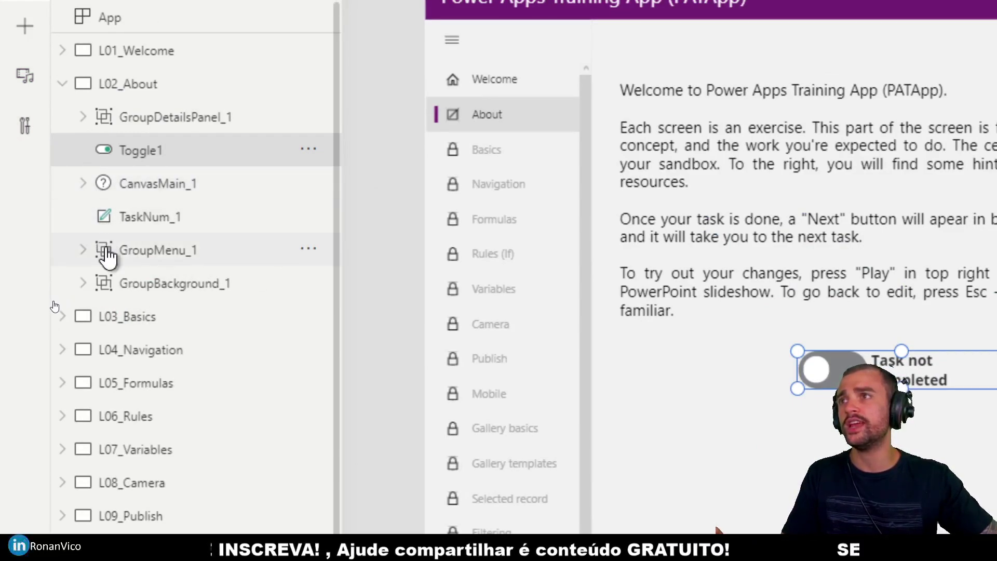
click(725, 391)
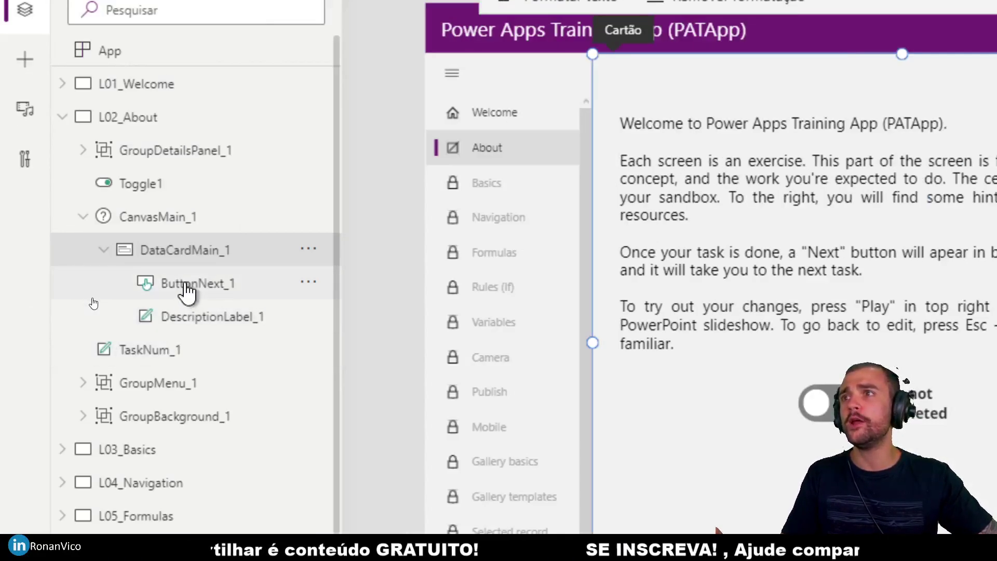
click(185, 287)
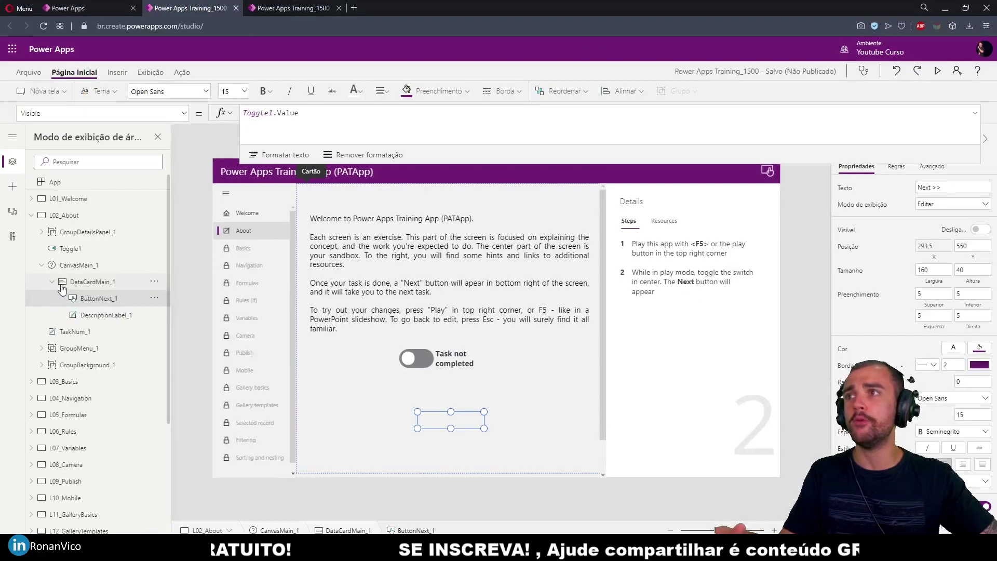
- Collapse the CanvasMain_1 branch, find ButtonNext_1 again through its data card, and compare its Visible formula with Toggle1
click(52, 281)
click(42, 265)
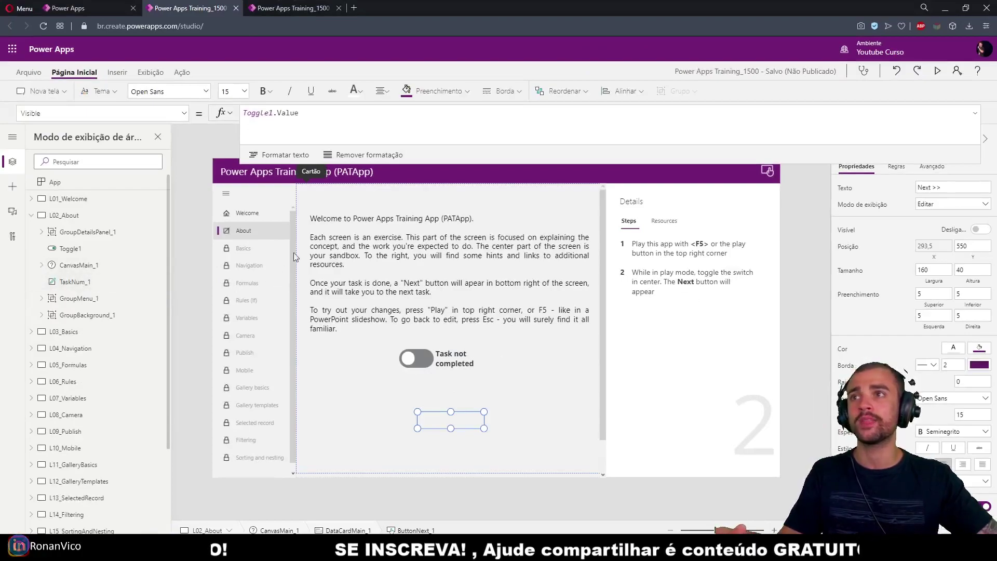
click(350, 193)
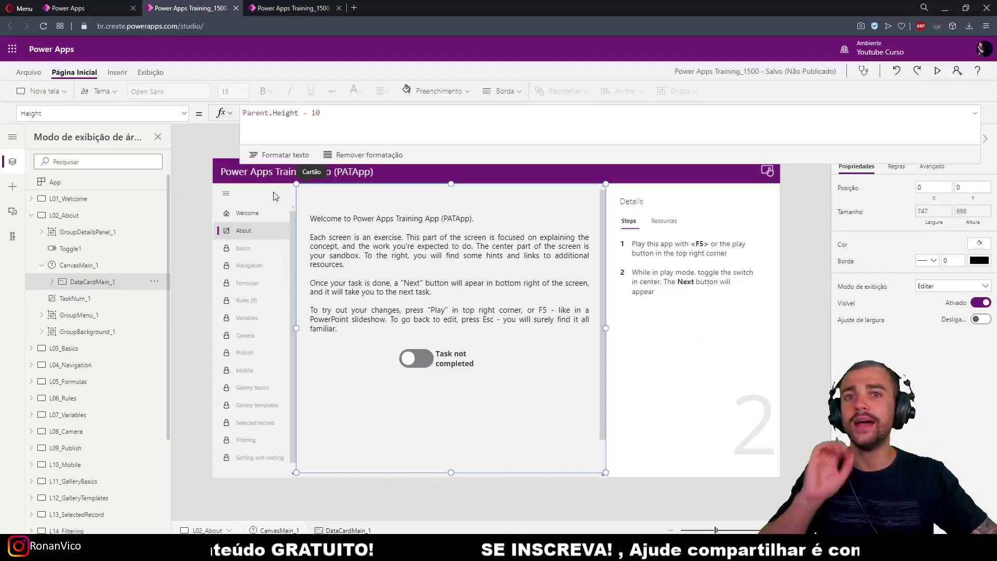
click(52, 281)
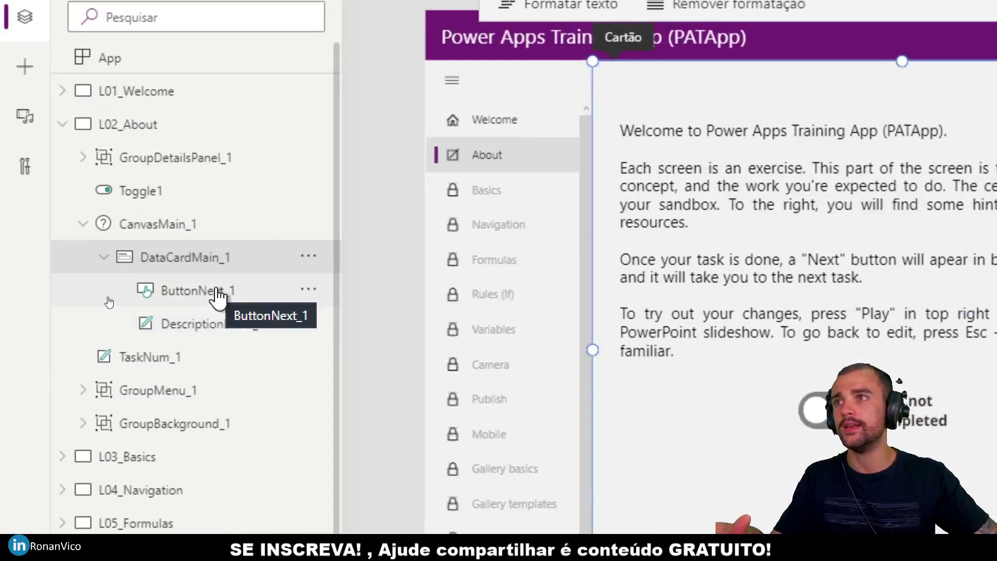
click(217, 294)
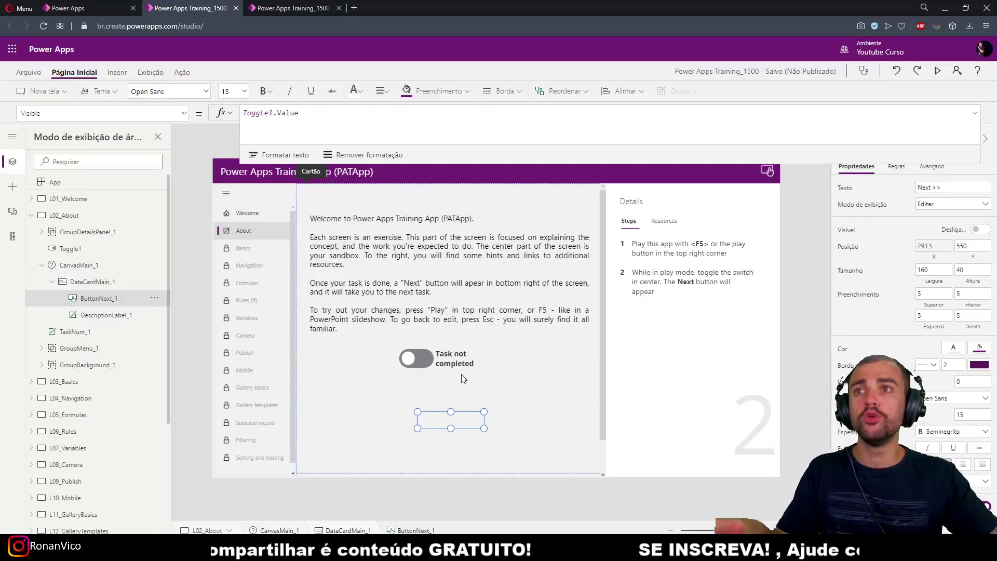
click(418, 358)
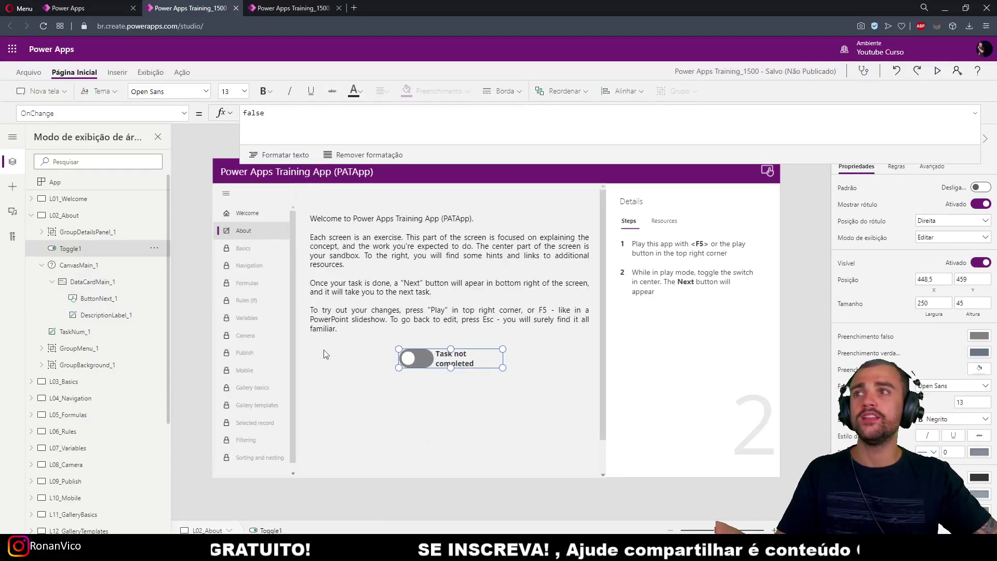
click(97, 297)
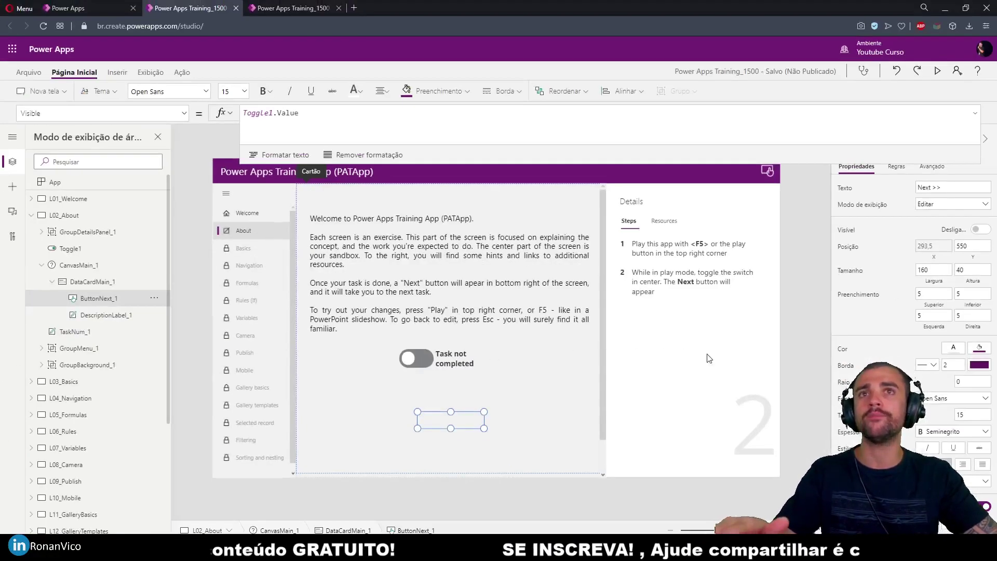
- Preview the About screen and switch its task toggle on
click(695, 381)
key(F5)
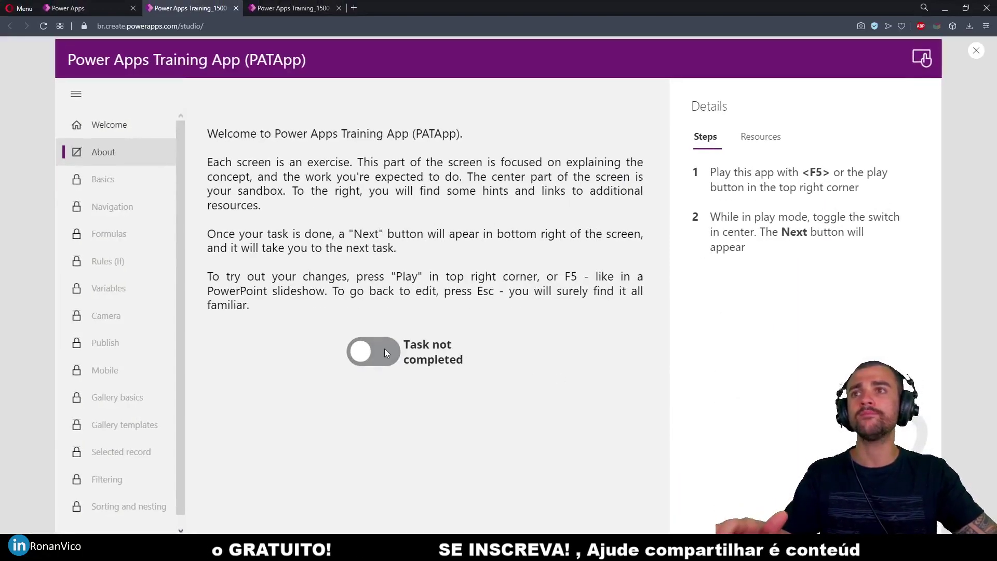
click(384, 353)
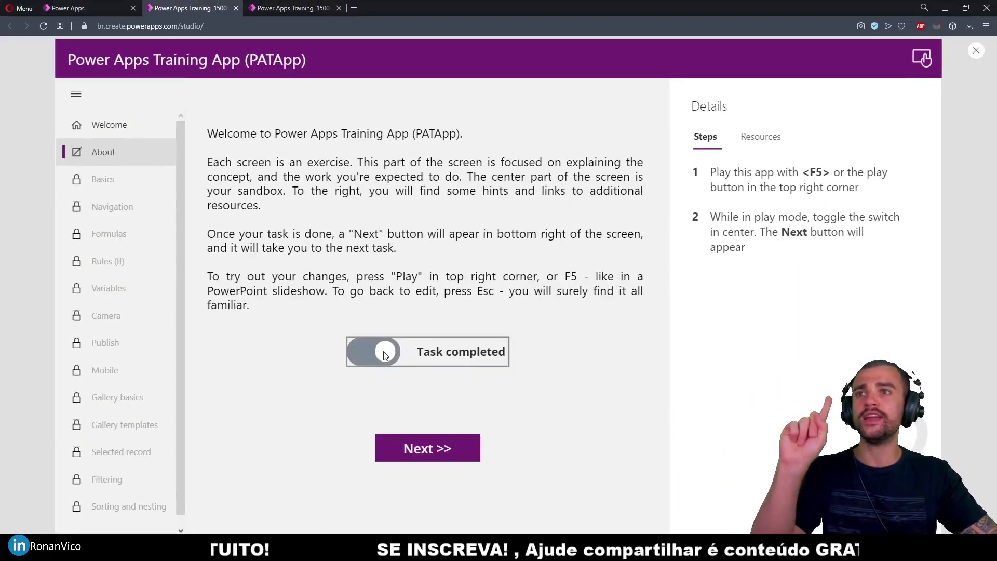
- Advance from the About exercise to the Basics exercise and return to editing
click(433, 455)
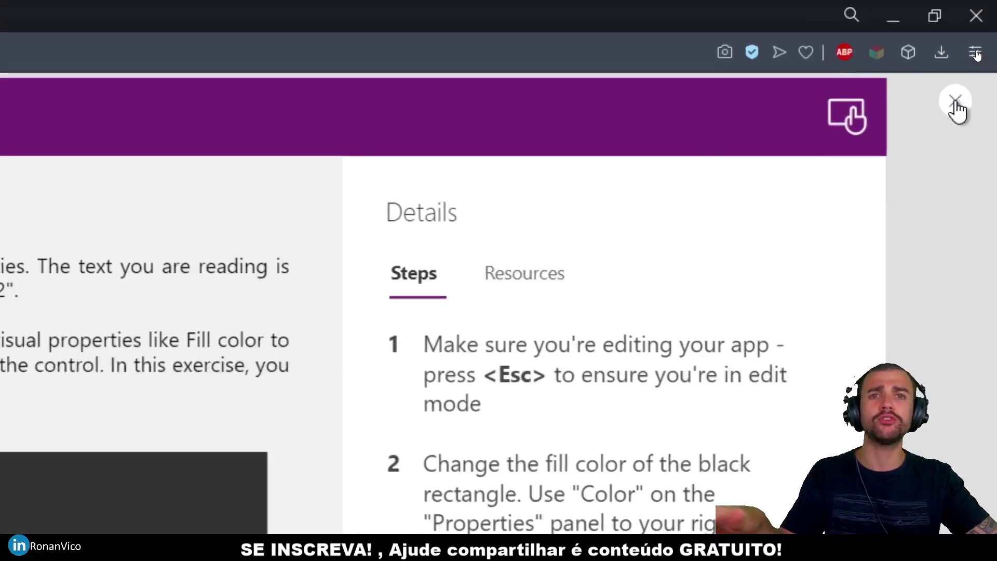
click(957, 109)
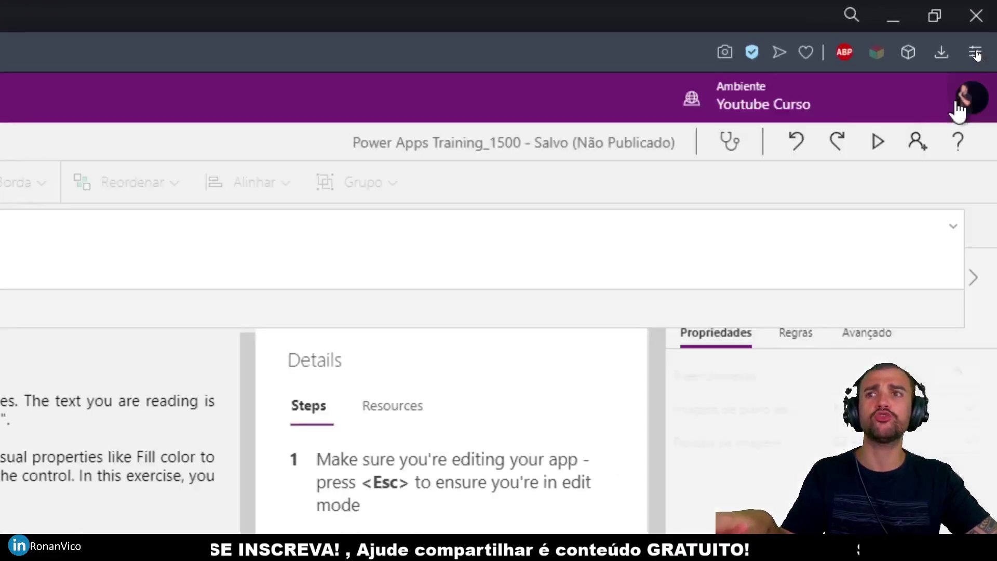
click(582, 326)
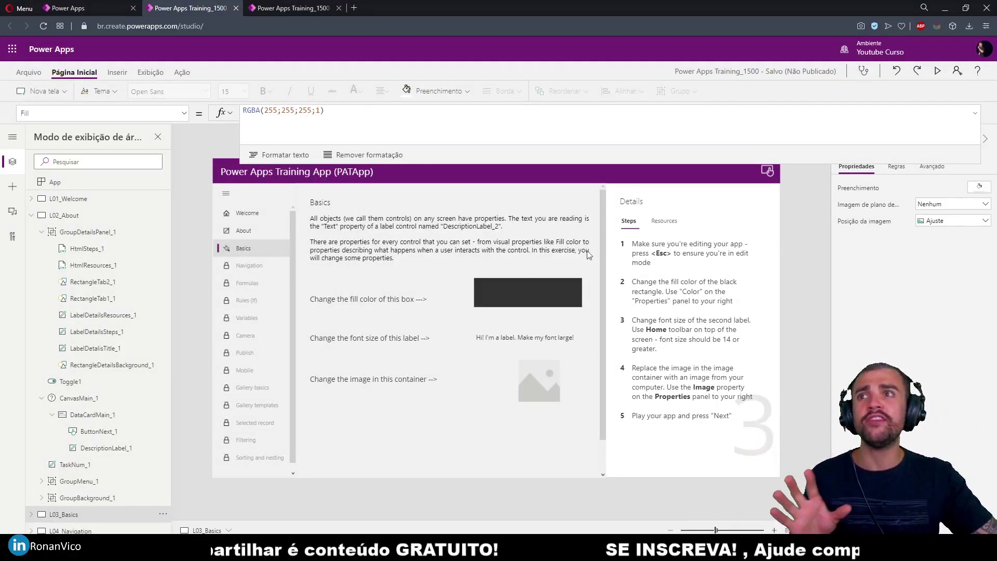
- Select the black rectangle inside the Basics data card and collapse the expanded formula bar
click(498, 292)
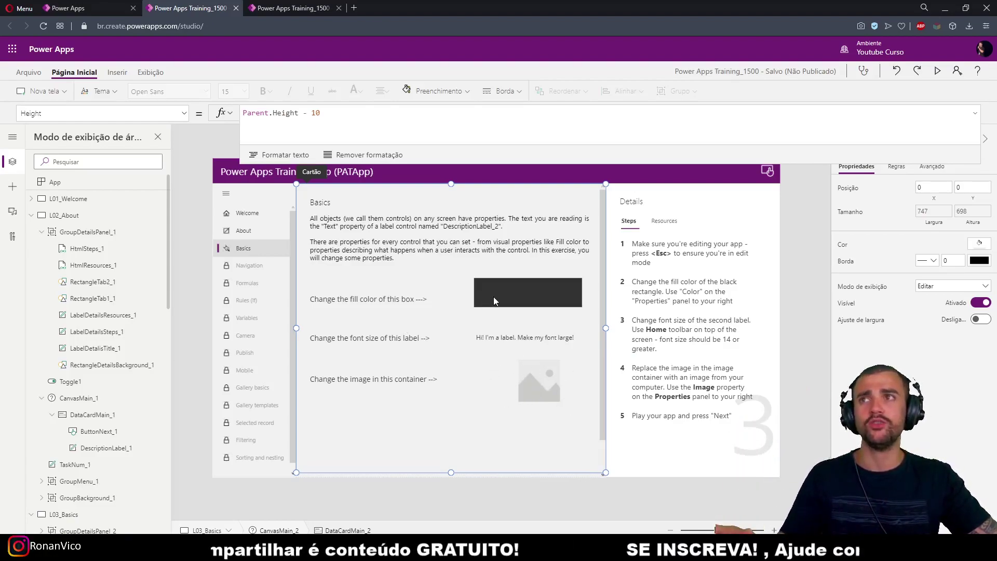
click(201, 181)
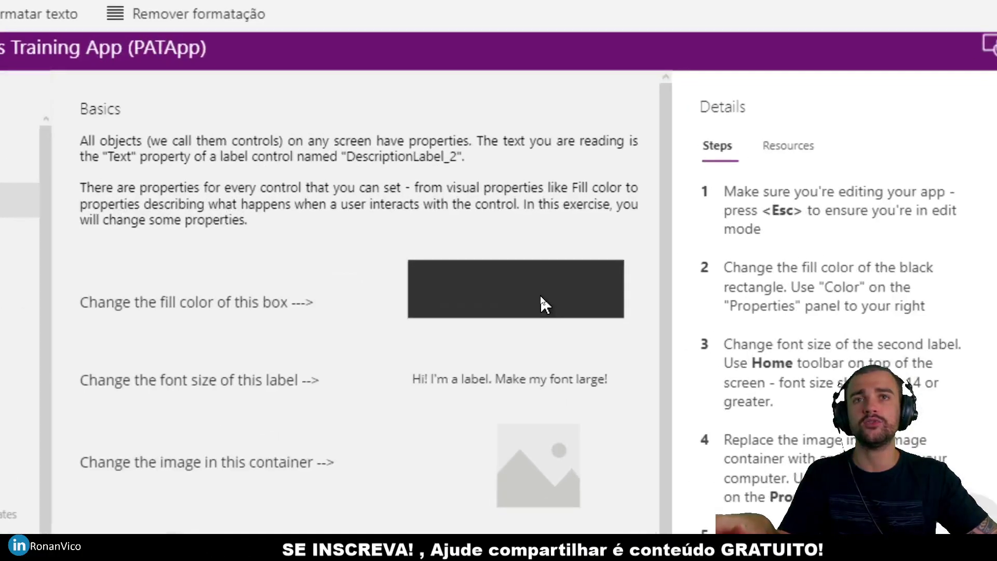
click(541, 296)
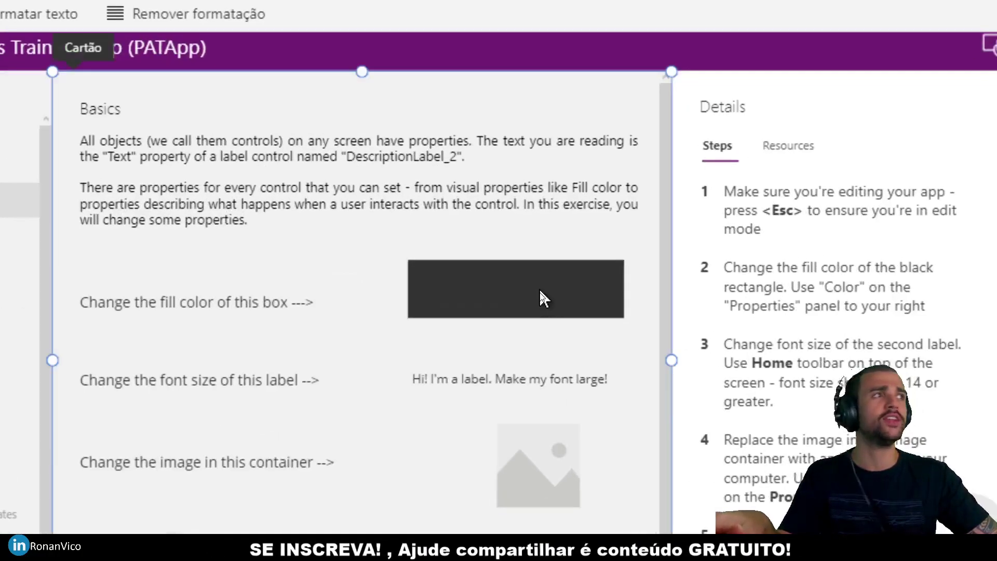
click(538, 294)
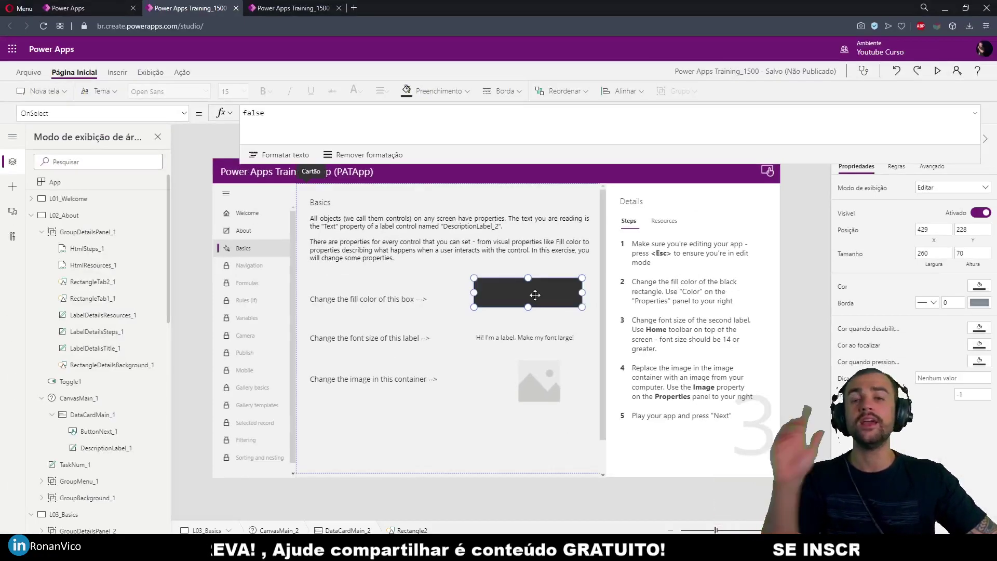
click(973, 117)
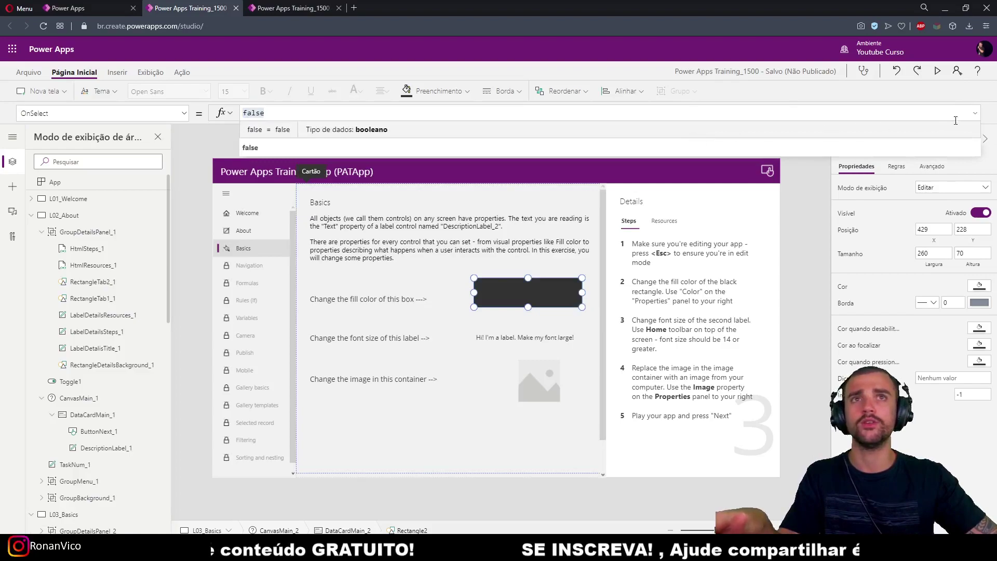
click(973, 116)
click(815, 220)
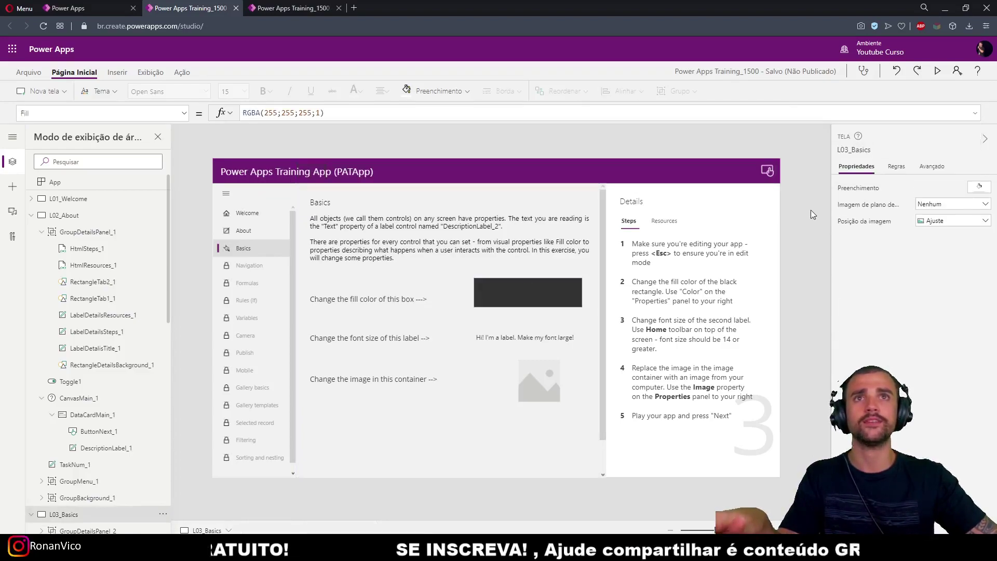
- Change the black rectangle's fill to the theme blue RGBA(0; 134; 208; 1)
click(489, 297)
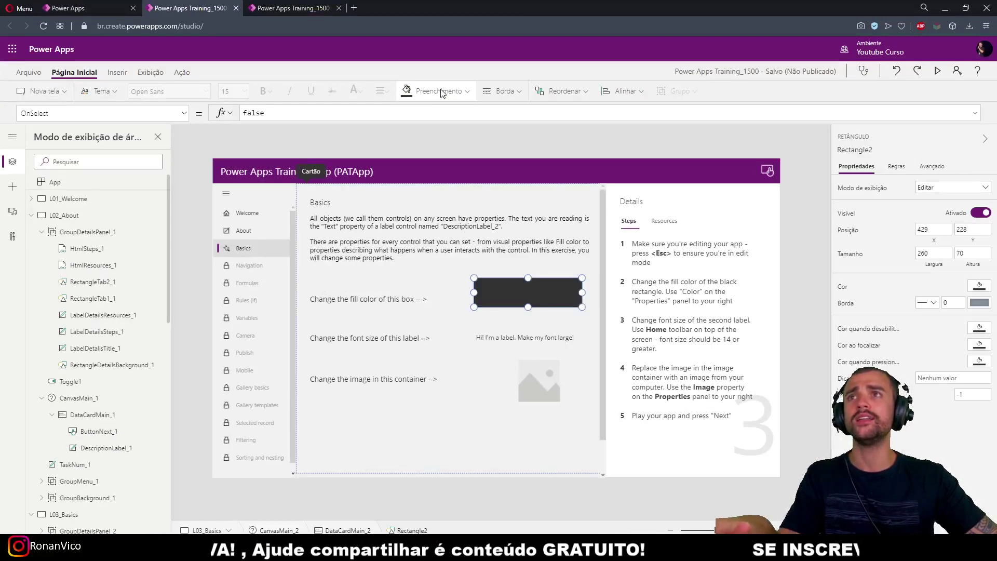
click(447, 89)
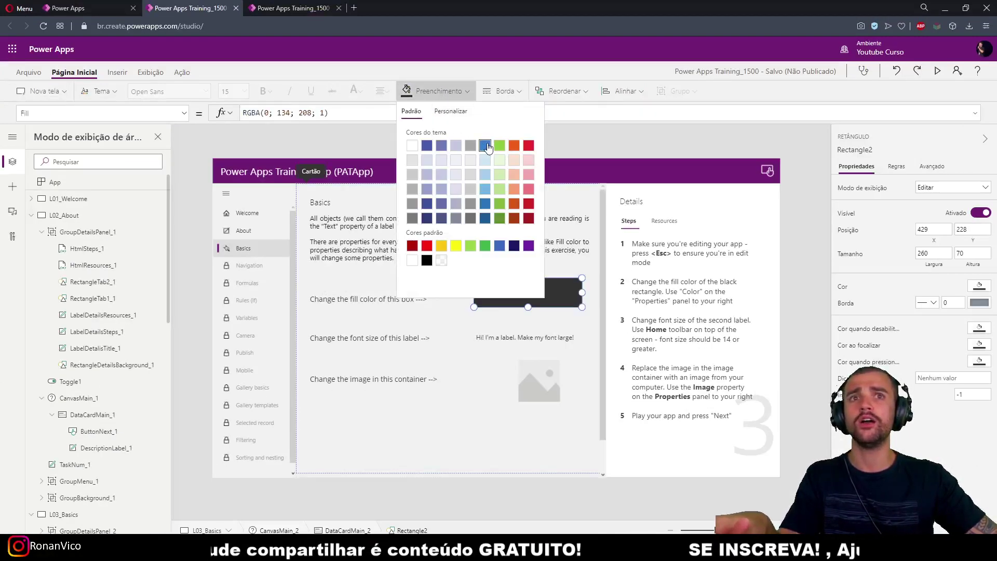
click(485, 145)
click(460, 88)
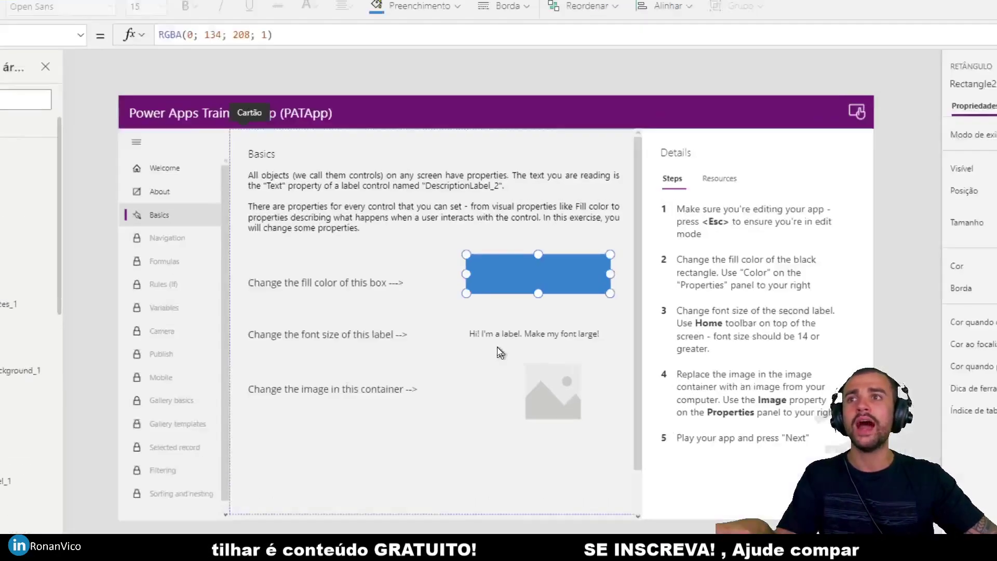
- Set the font size of the label "Hi! I'm a label. Make my font large!" to 25
click(511, 338)
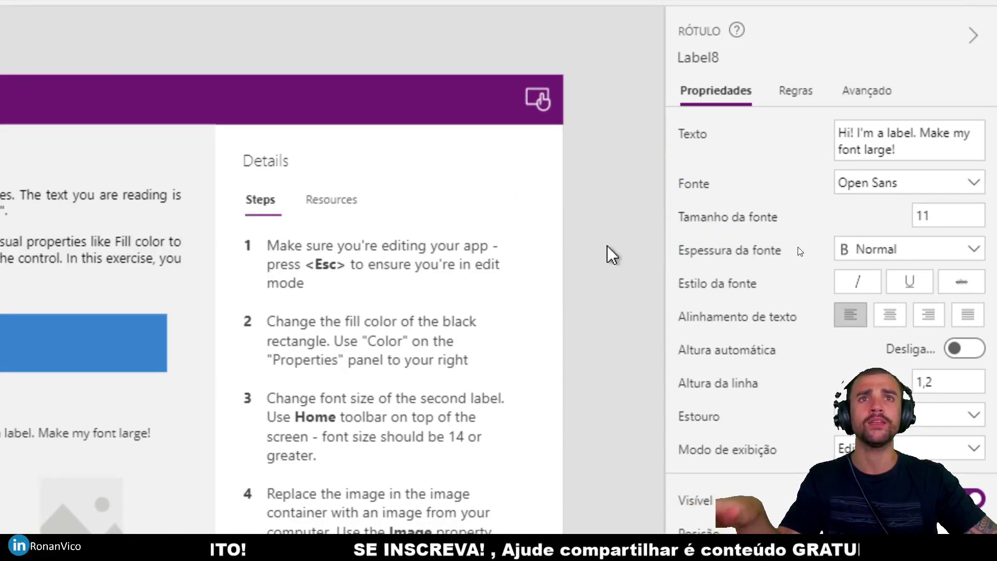
click(963, 213)
text(25)
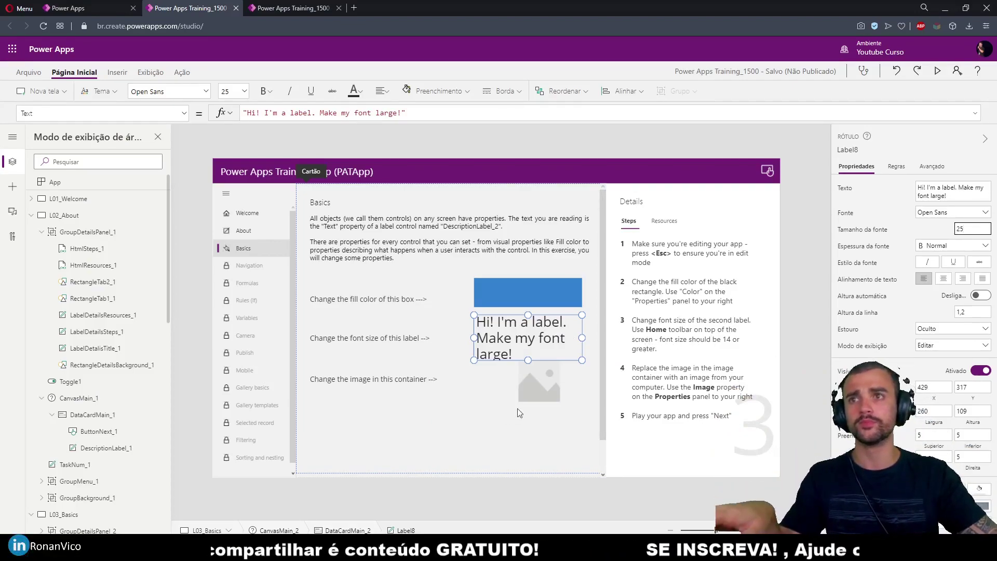
- Replace the placeholder in the image container with the file "PowerApps aula 01 aplicativos.png"
click(538, 380)
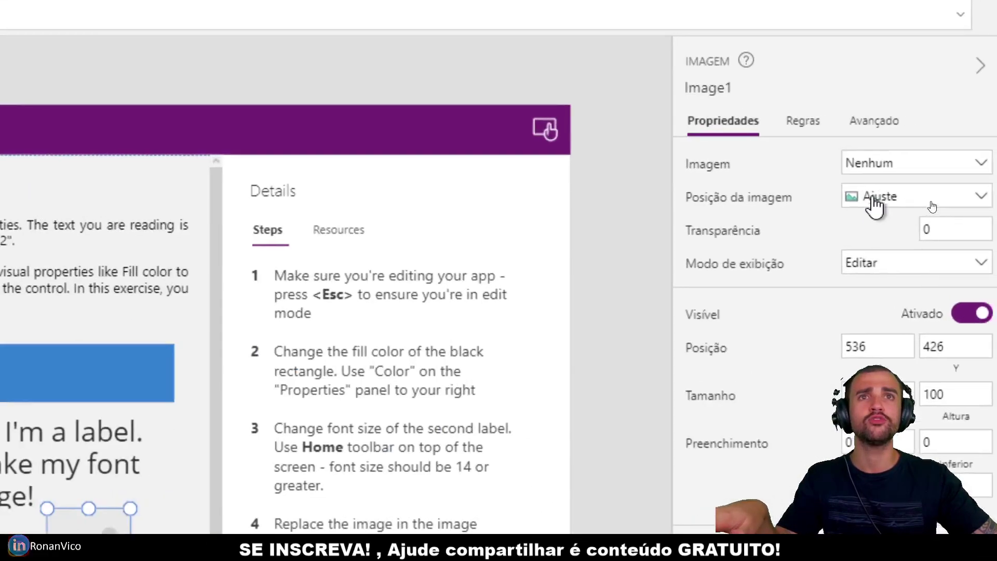
click(887, 165)
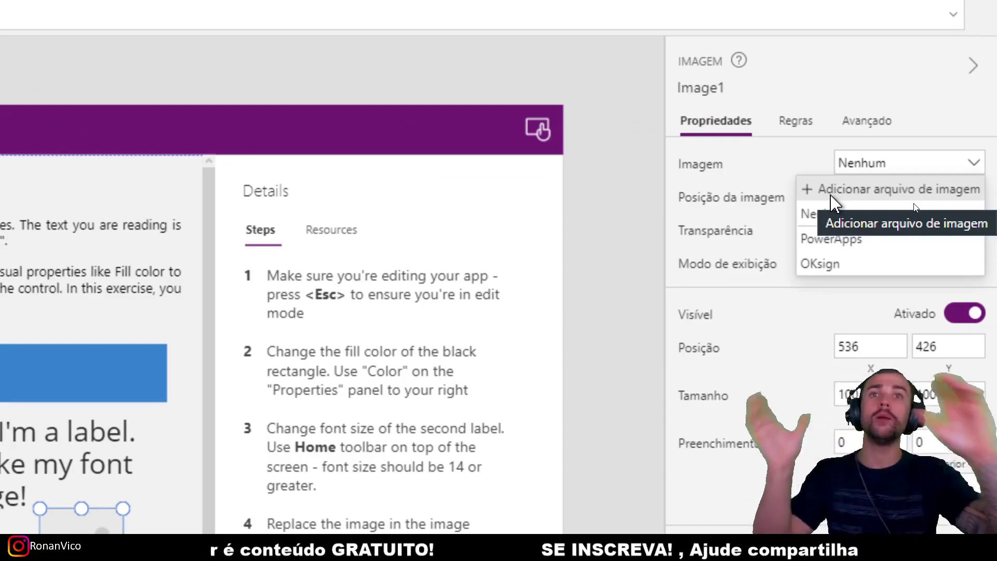
click(866, 196)
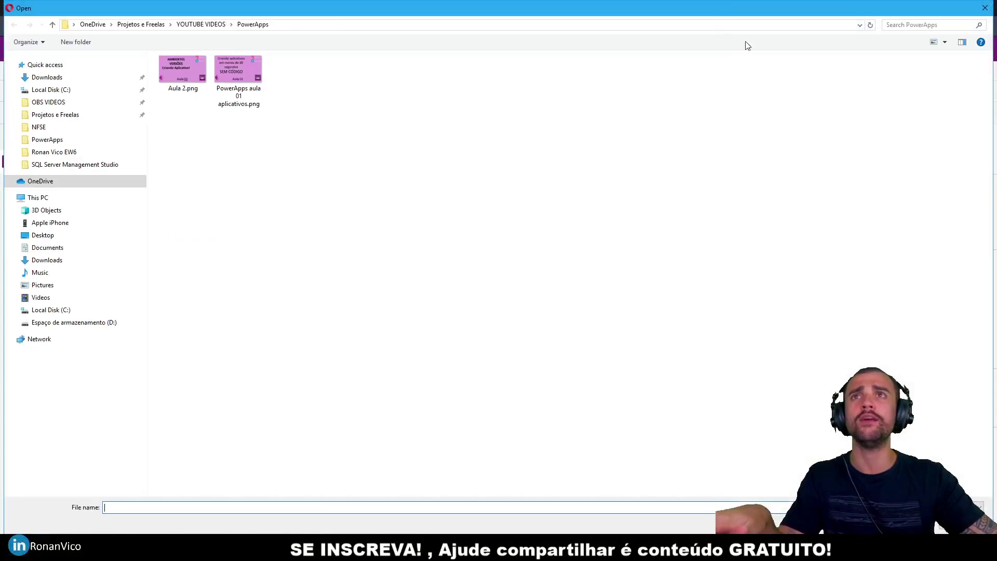
click(241, 90)
double_click(239, 79)
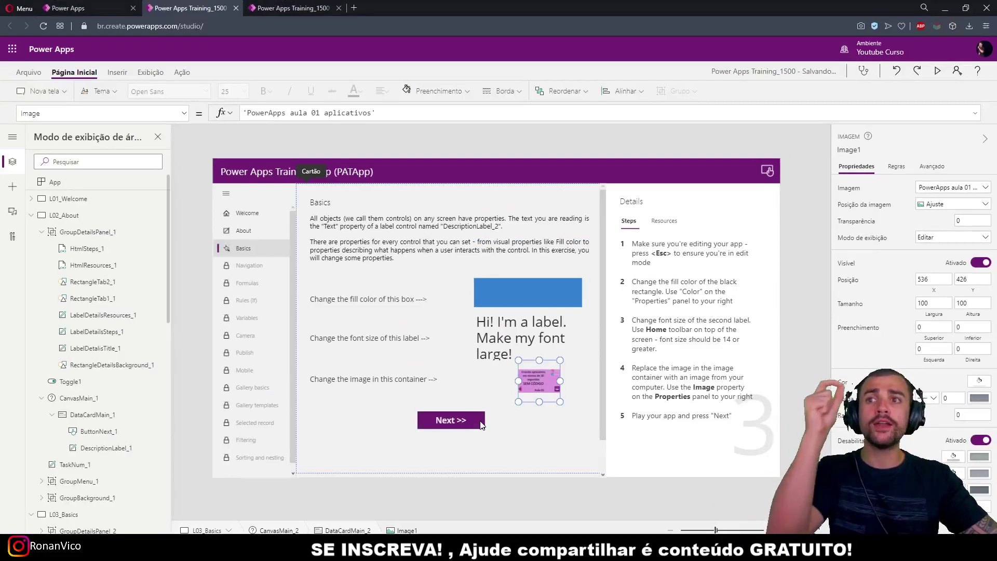
- Select the Basics screen's Next button and examine its Visible formula in an enlarged formula bar
click(524, 434)
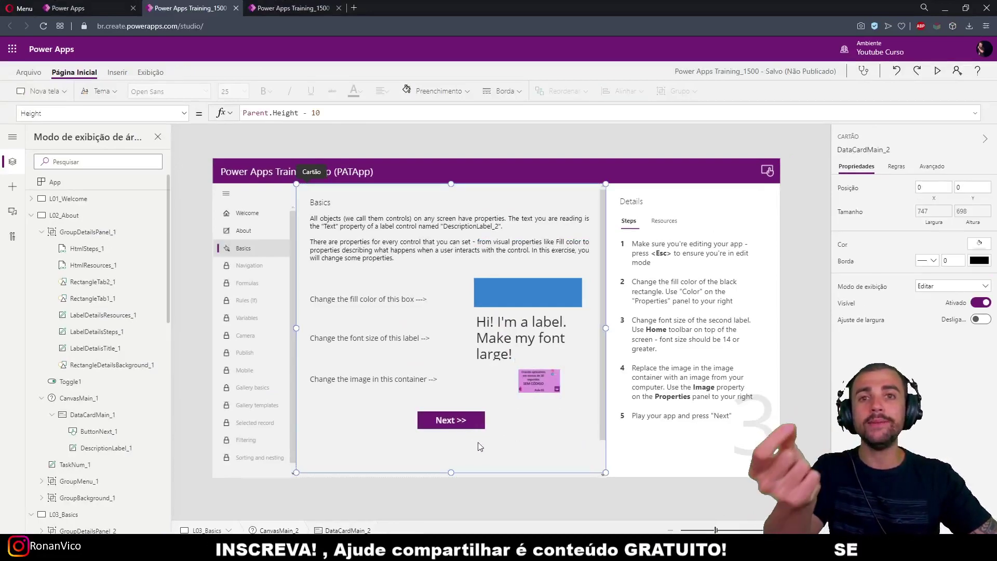
click(450, 422)
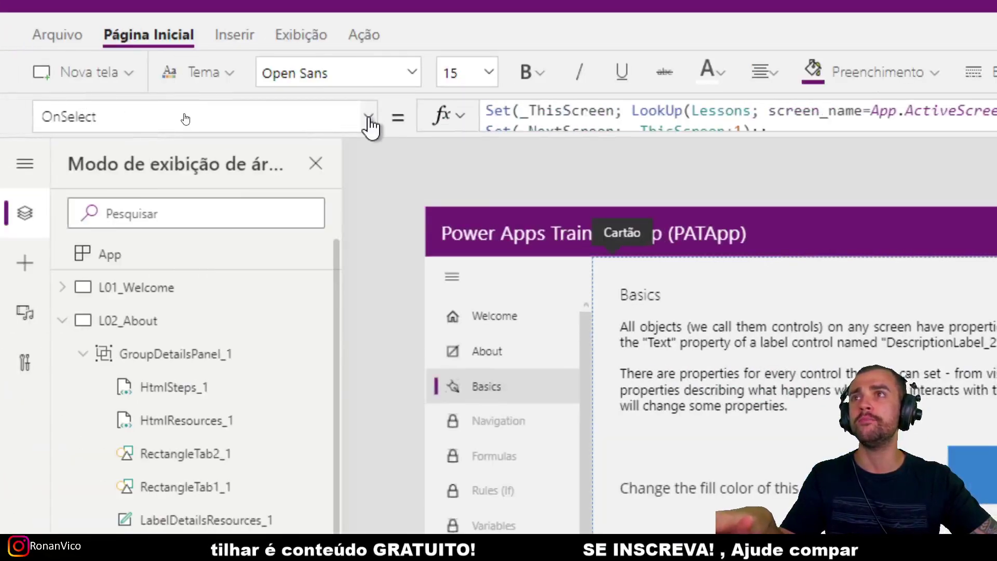
click(370, 126)
scroll(342, 260, down, 10)
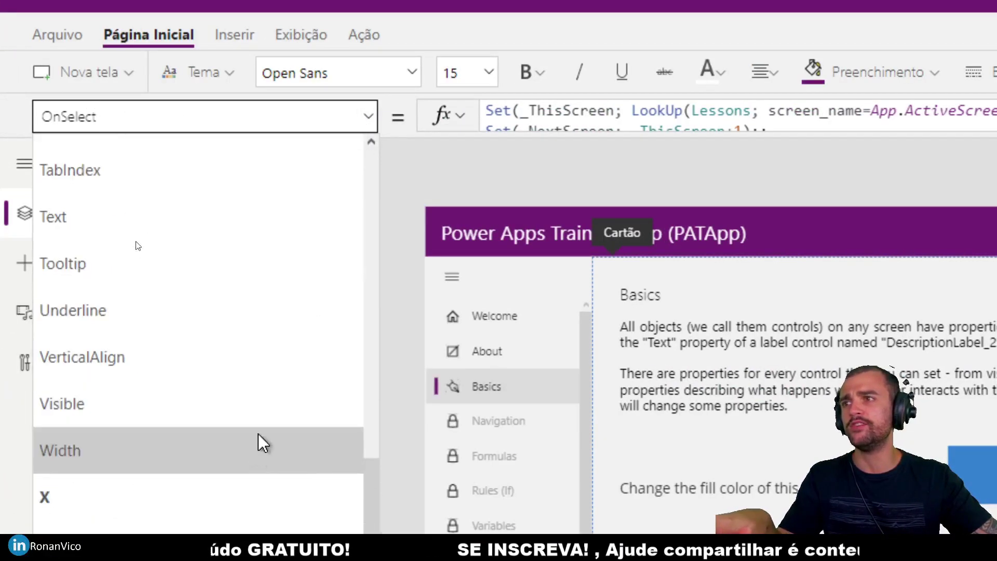
click(290, 400)
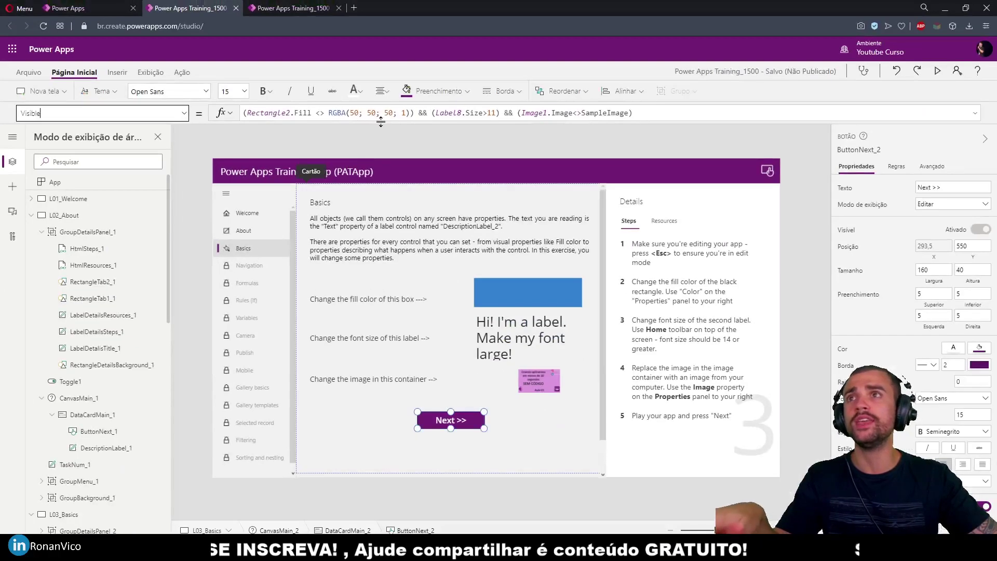
drag(389, 121, 387, 162)
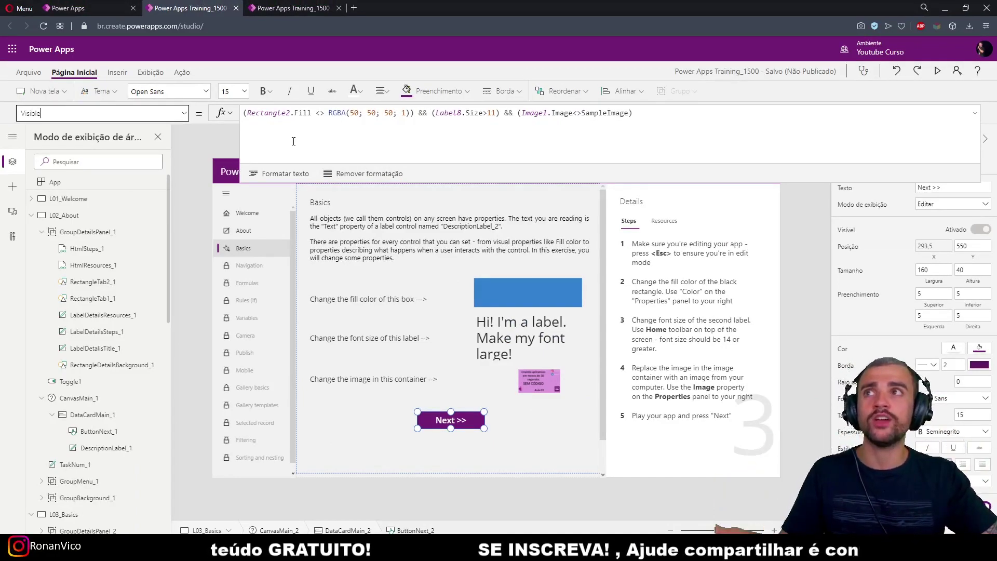
click(278, 128)
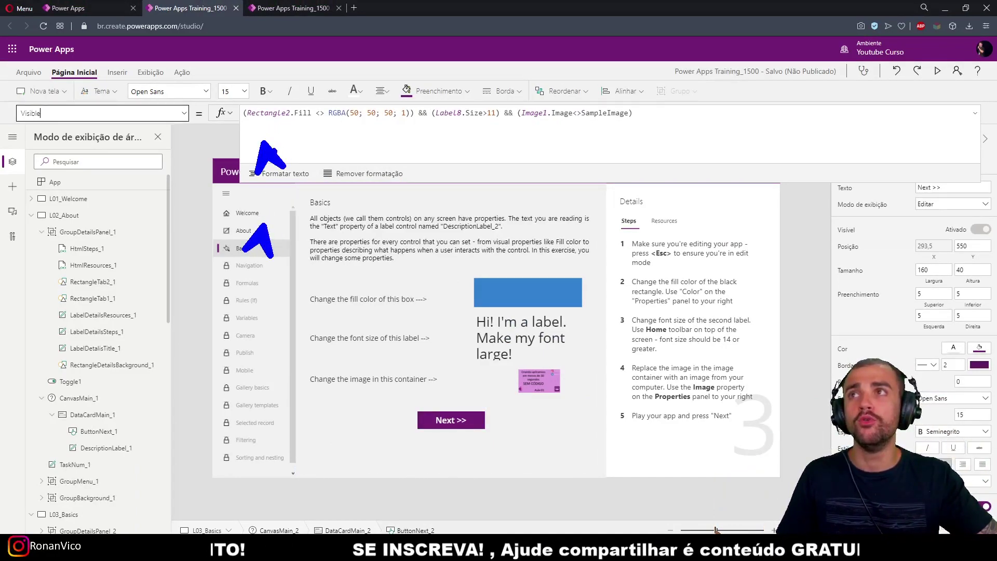
drag(270, 255, 270, 145)
drag(362, 124, 368, 212)
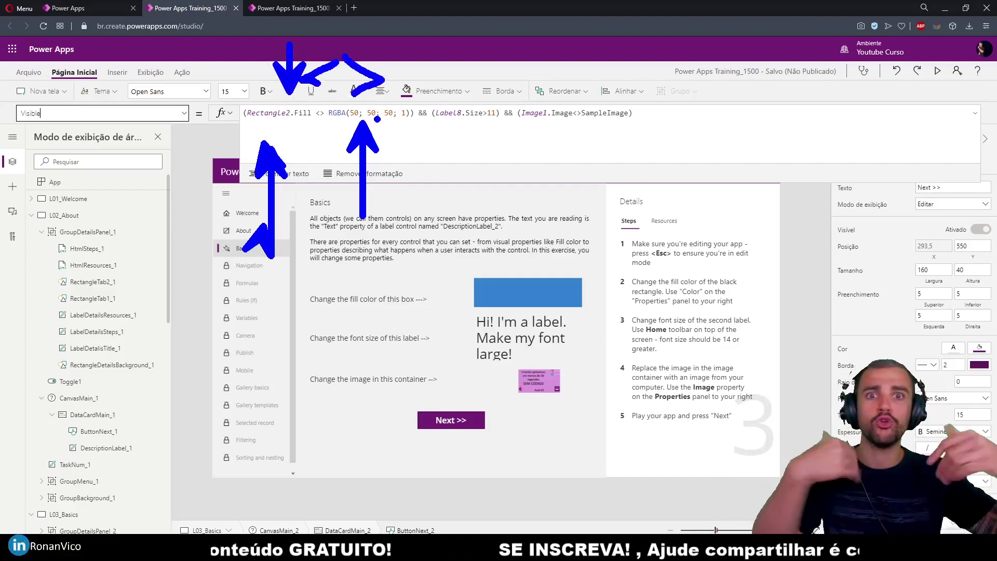
key(Escape)
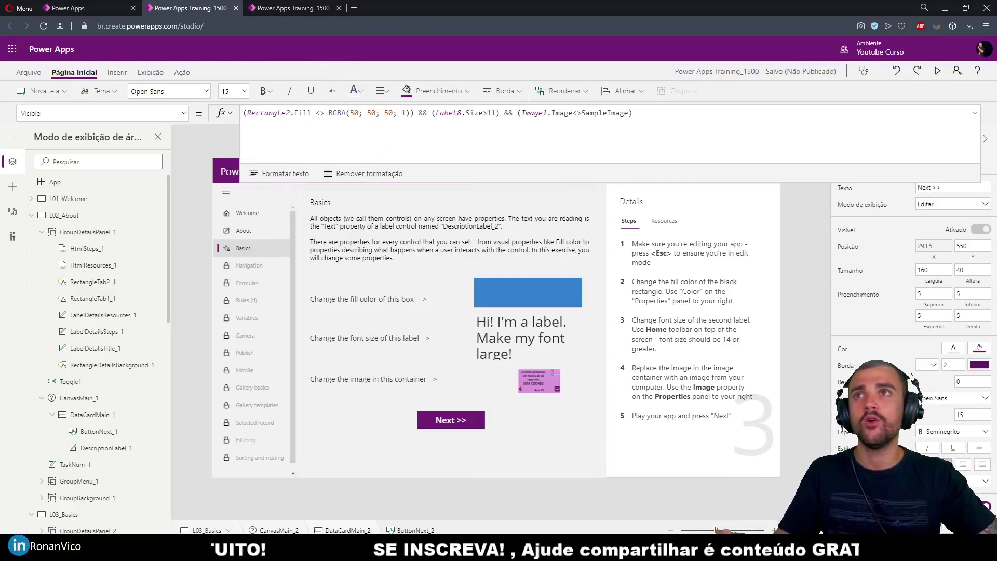
drag(457, 129, 454, 203)
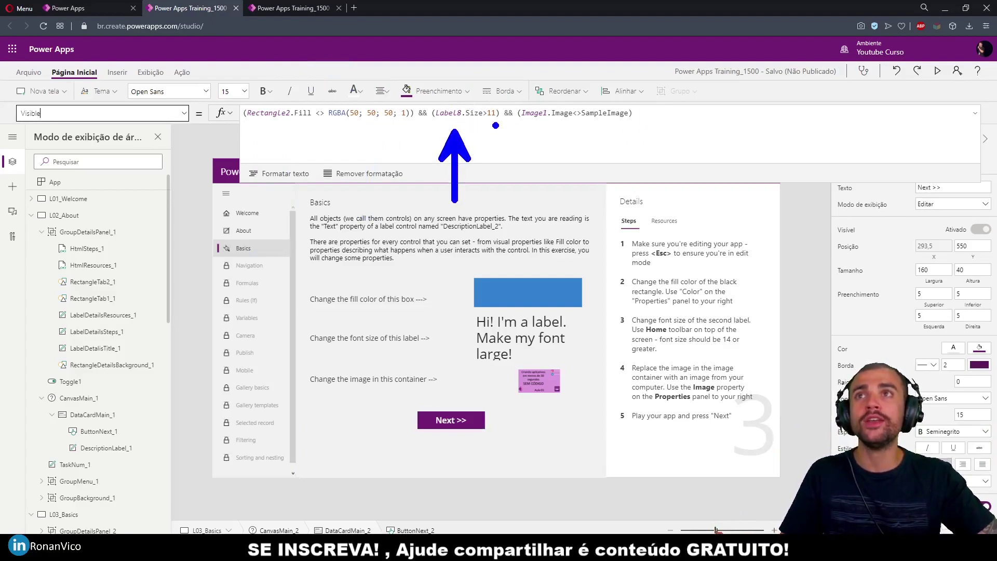
drag(514, 132, 514, 211)
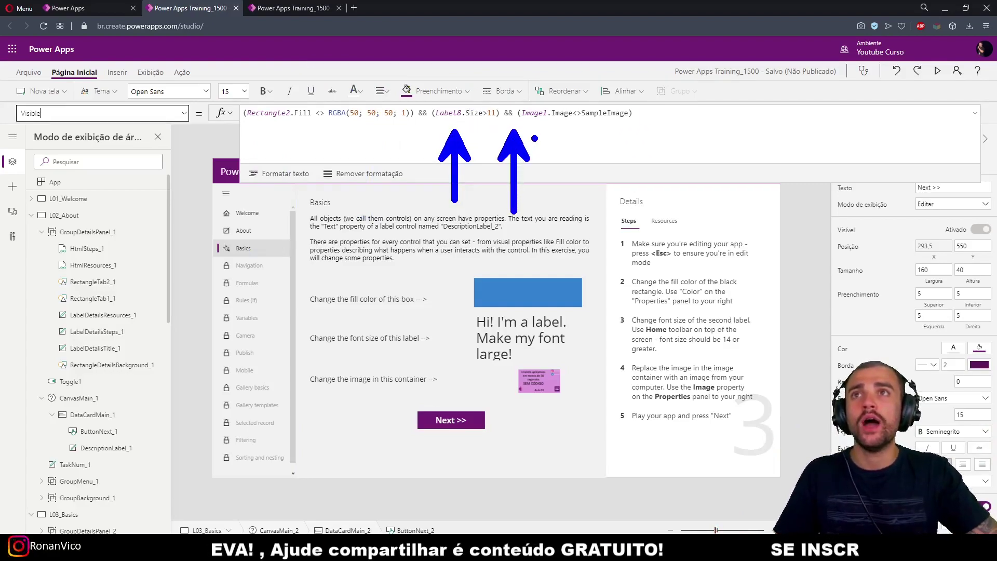
key(Escape)
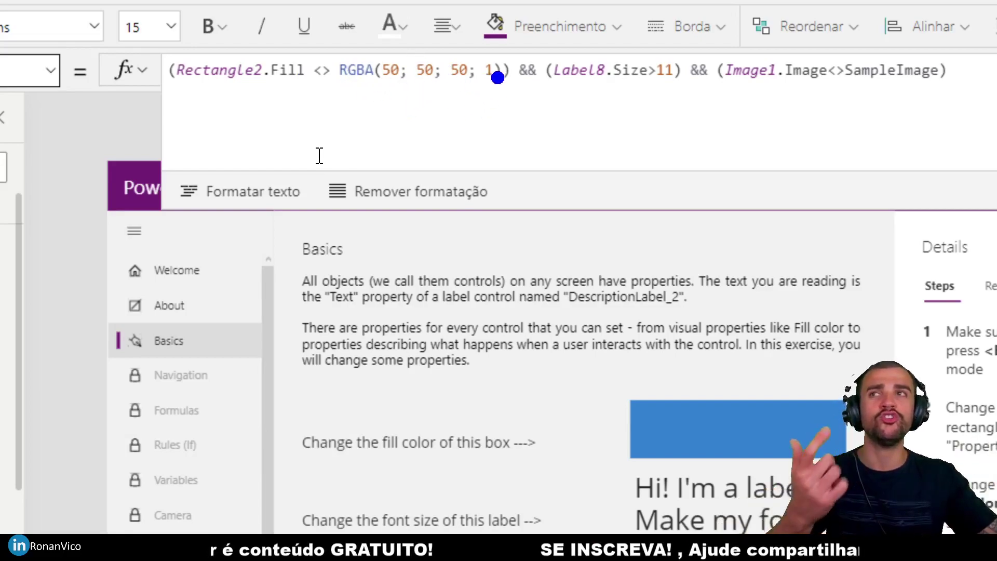
mouse_move(299, 95)
mouse_down()
mouse_move(323, 151)
mouse_move(341, 76)
mouse_up()
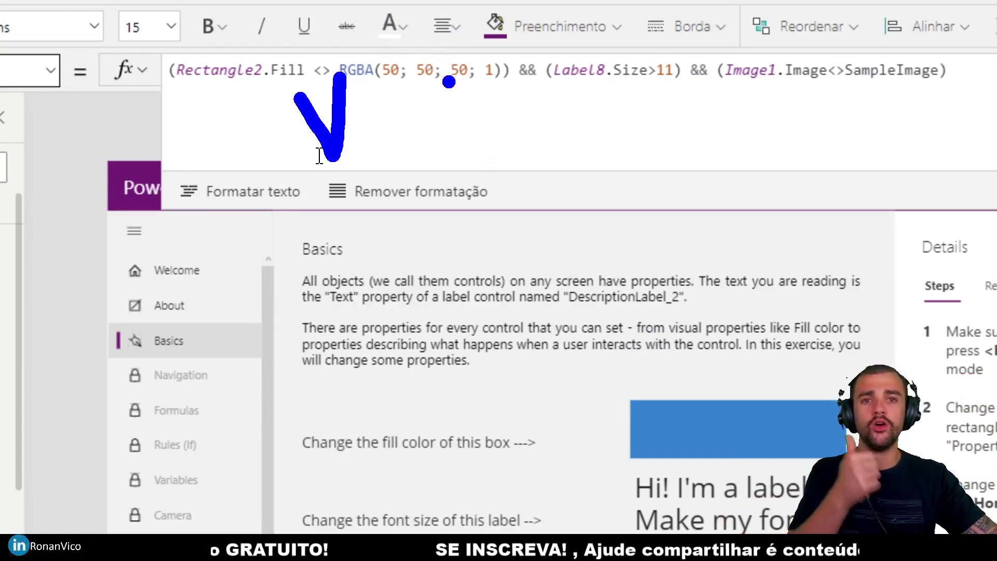
mouse_move(486, 116)
mouse_down()
mouse_move(519, 96)
mouse_move(521, 153)
mouse_up()
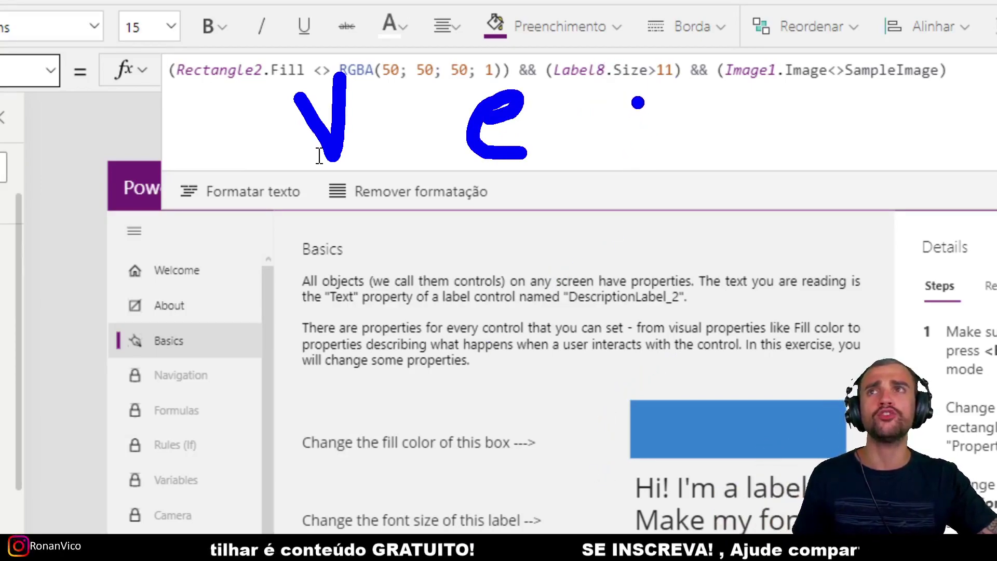
mouse_move(612, 81)
mouse_down()
mouse_move(641, 169)
mouse_move(665, 70)
mouse_up()
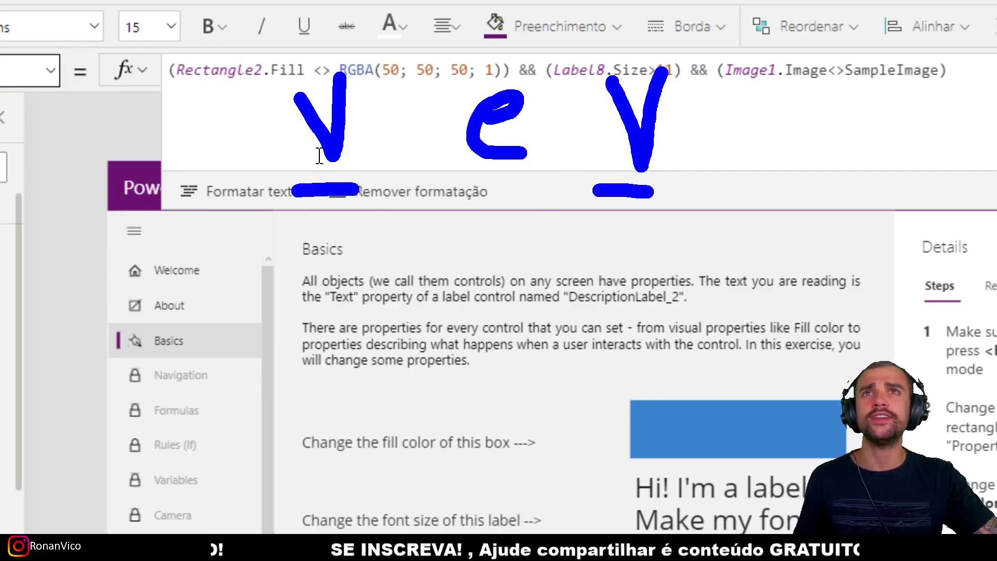
mouse_move(707, 119)
mouse_down()
mouse_move(753, 125)
mouse_move(730, 160)
mouse_up()
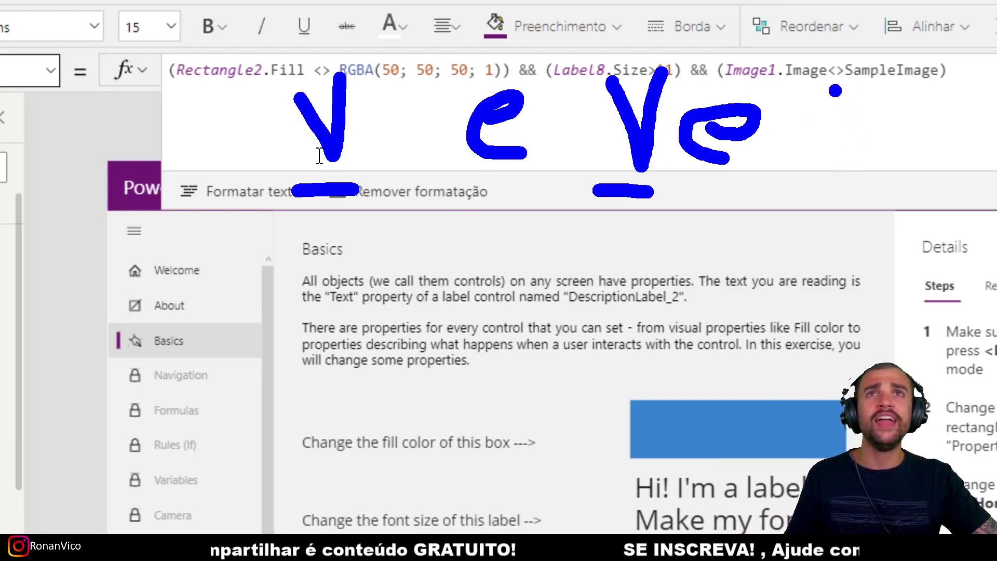
drag(834, 86, 833, 122)
mouse_move(859, 90)
mouse_down()
mouse_move(885, 143)
mouse_move(958, 116)
mouse_up()
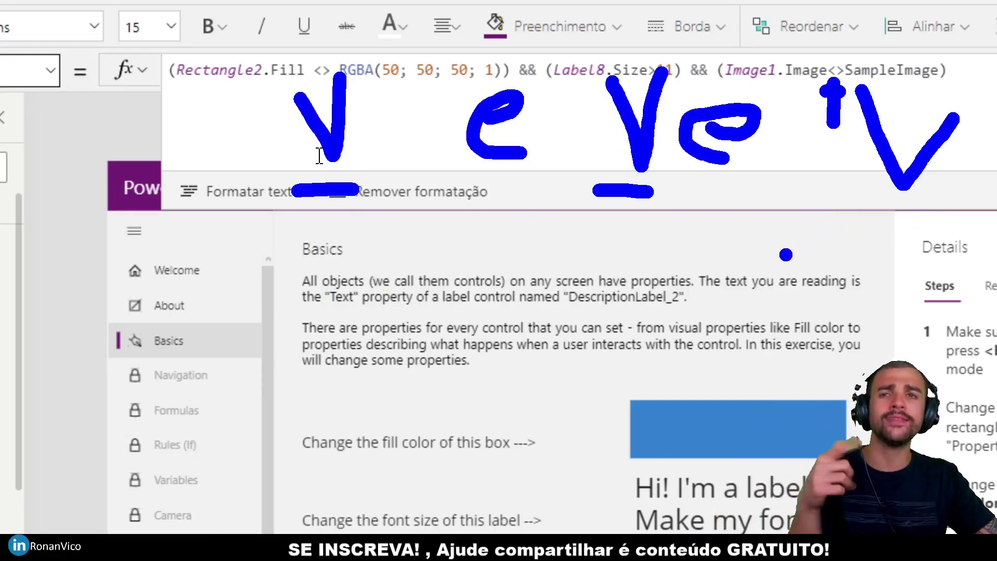
mouse_move(531, 255)
mouse_down()
mouse_move(543, 281)
mouse_move(644, 379)
mouse_move(675, 218)
mouse_move(374, 411)
mouse_move(857, 311)
mouse_move(491, 188)
mouse_up()
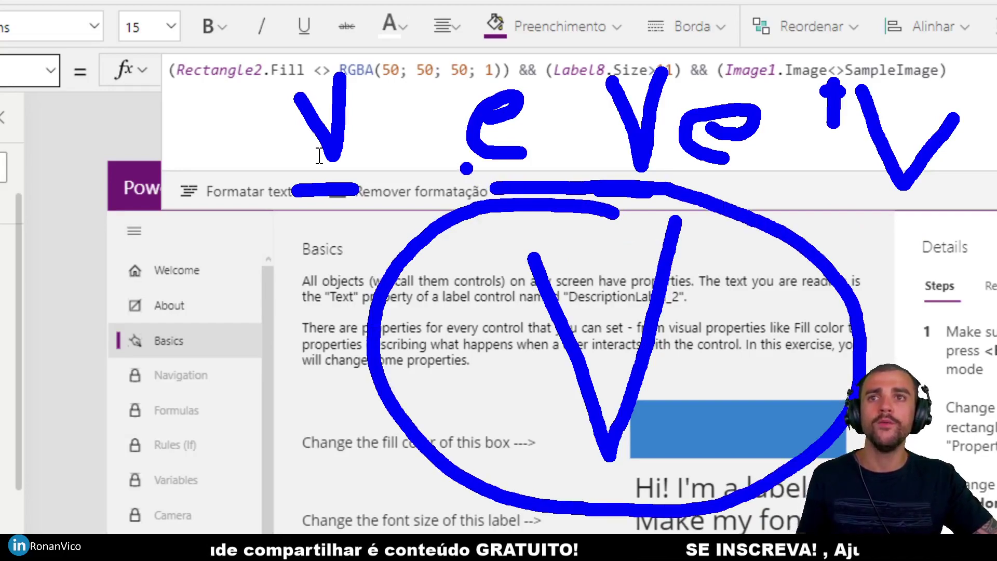
- Set the font size of the label "Hi! I'm a label. Make my font large!" to 11 and check the Next button's area
key(Escape)
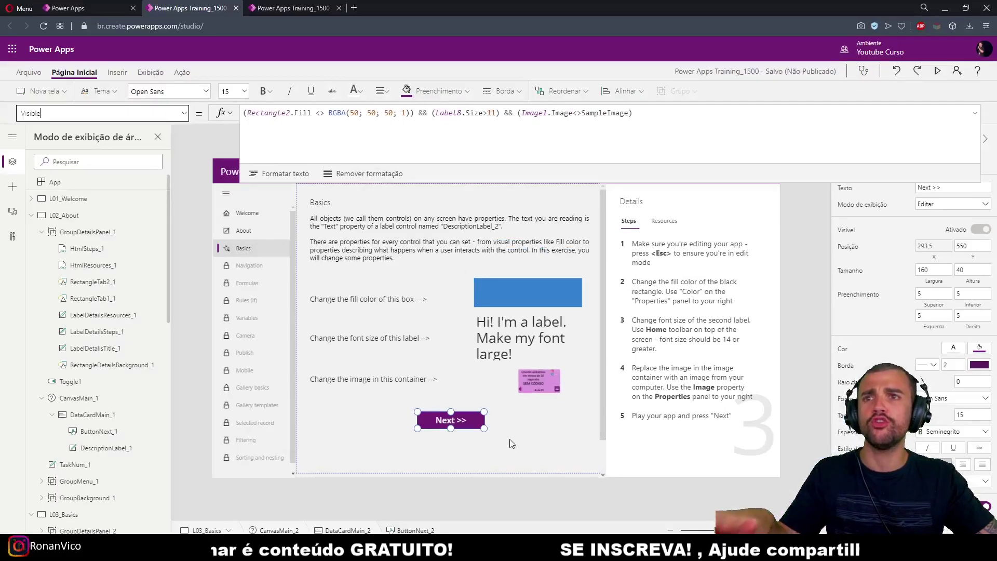
click(541, 385)
click(503, 295)
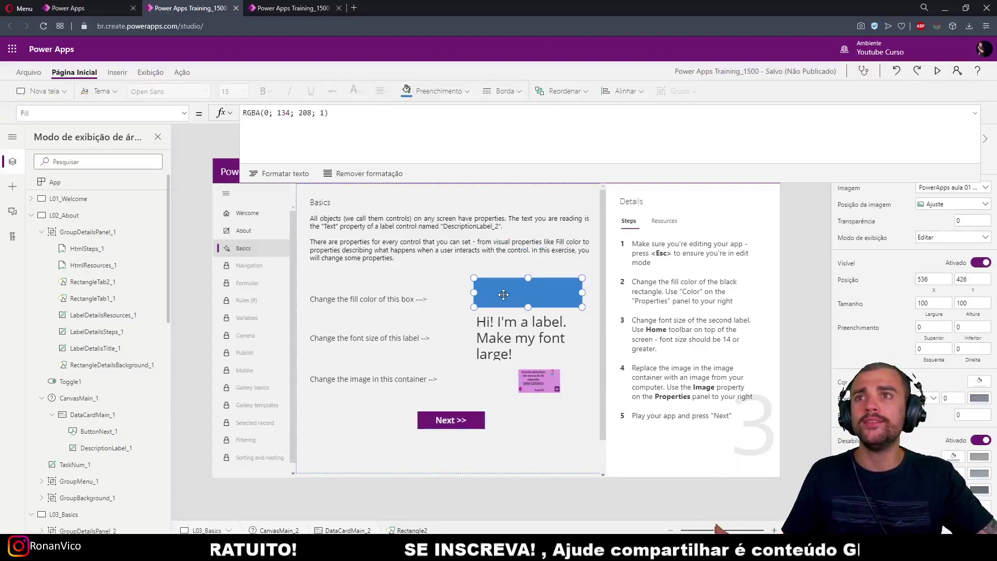
click(497, 324)
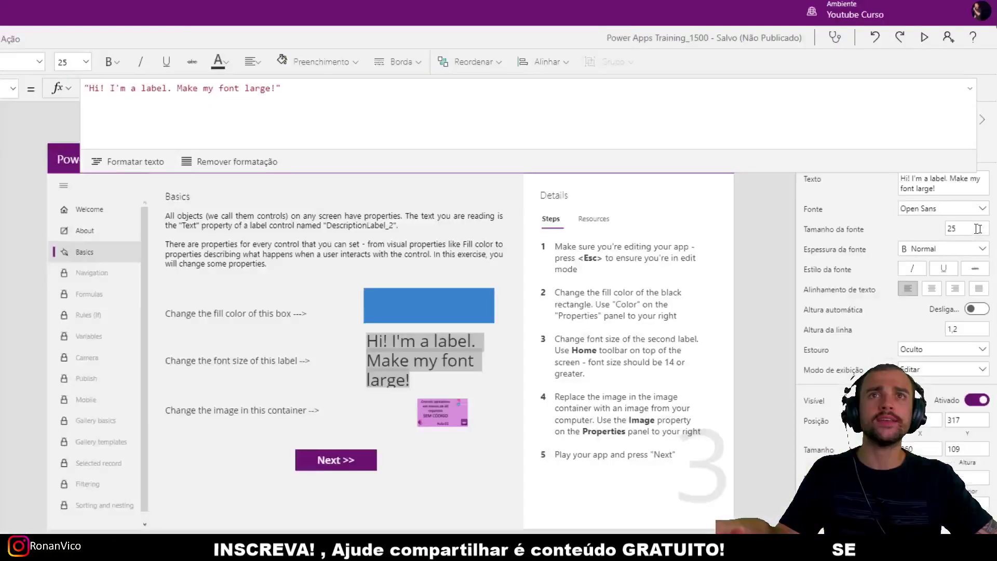
click(977, 228)
double_click(976, 228)
text(11)
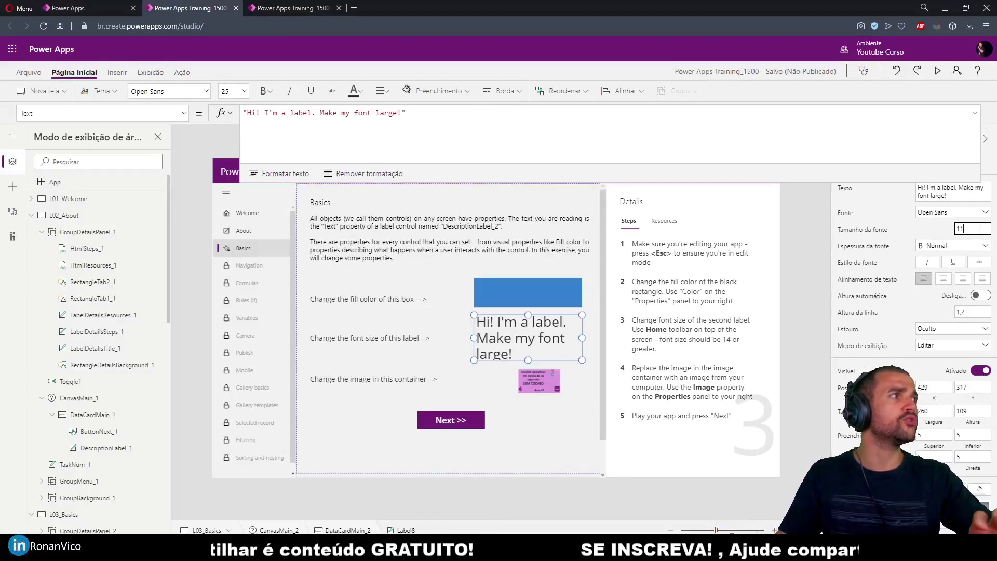
key(Return)
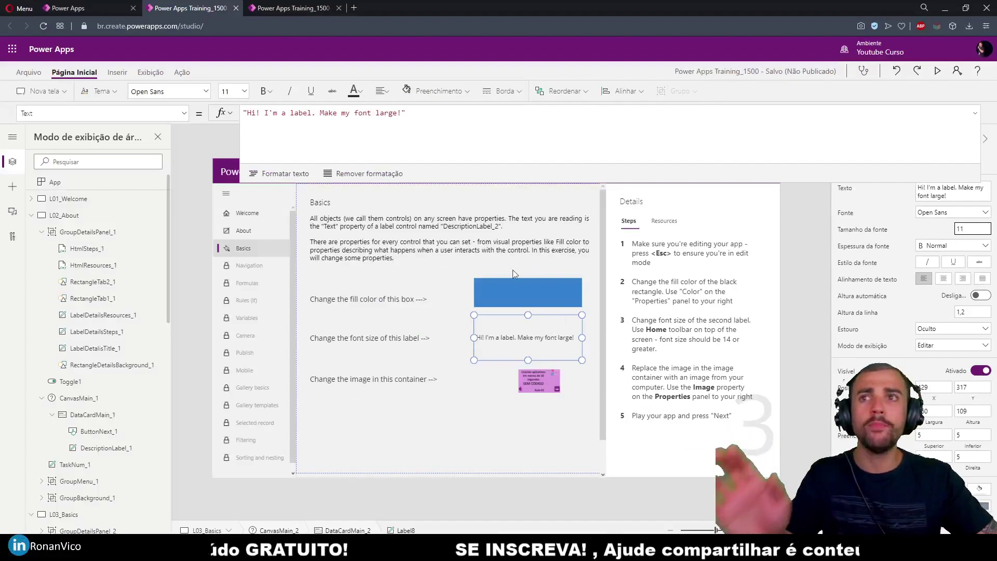
click(478, 429)
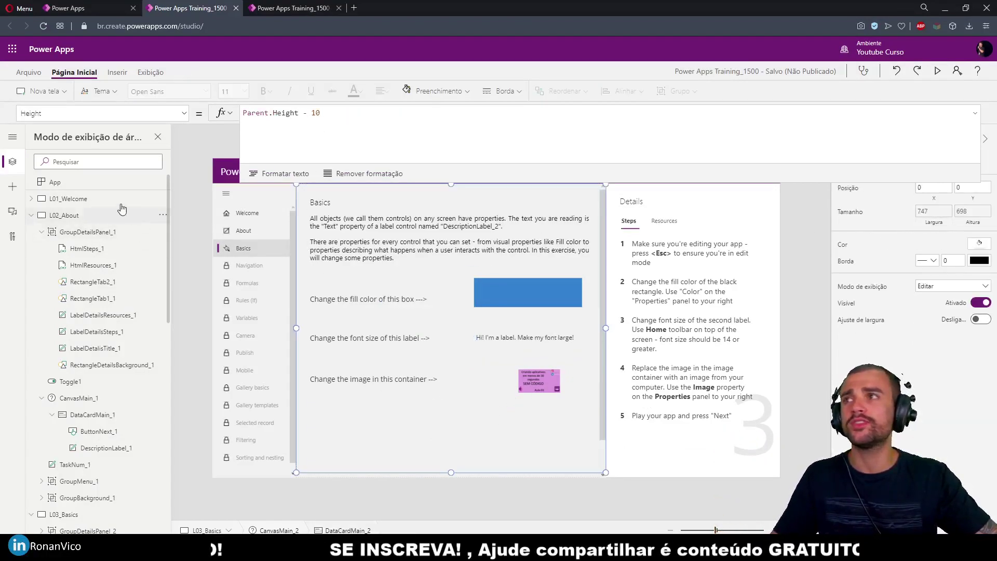
- Set the font size of the label "Hi! I'm a label. Make my font large!" to 15
click(543, 337)
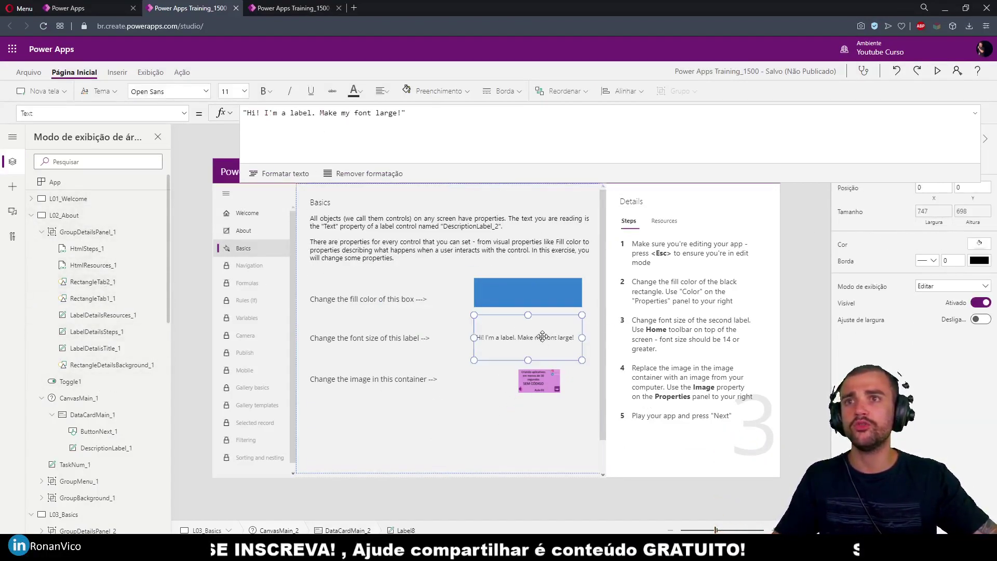
click(966, 228)
text(15)
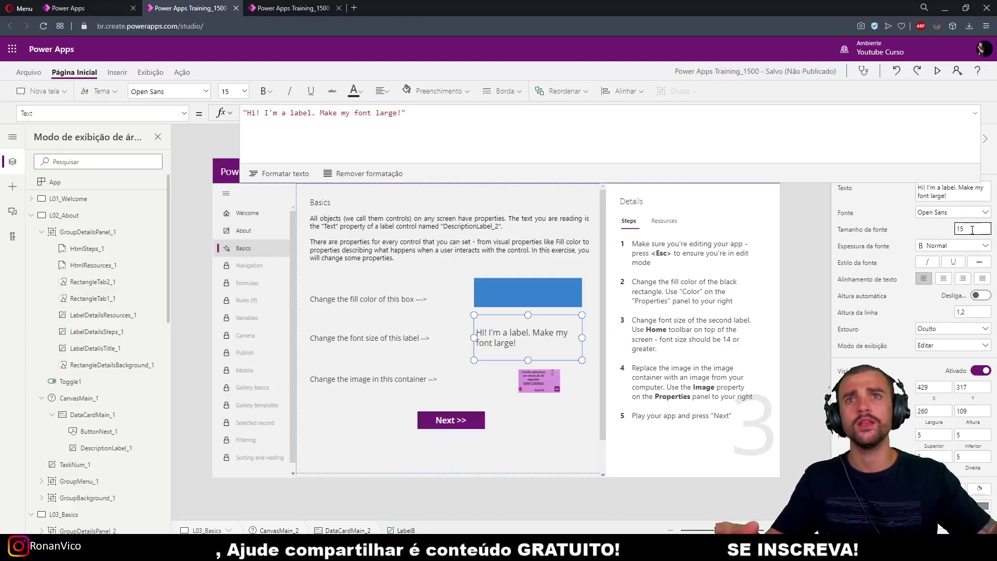
- Select the Basics screen's Next button and review the conditions in its Visible formula again
click(421, 427)
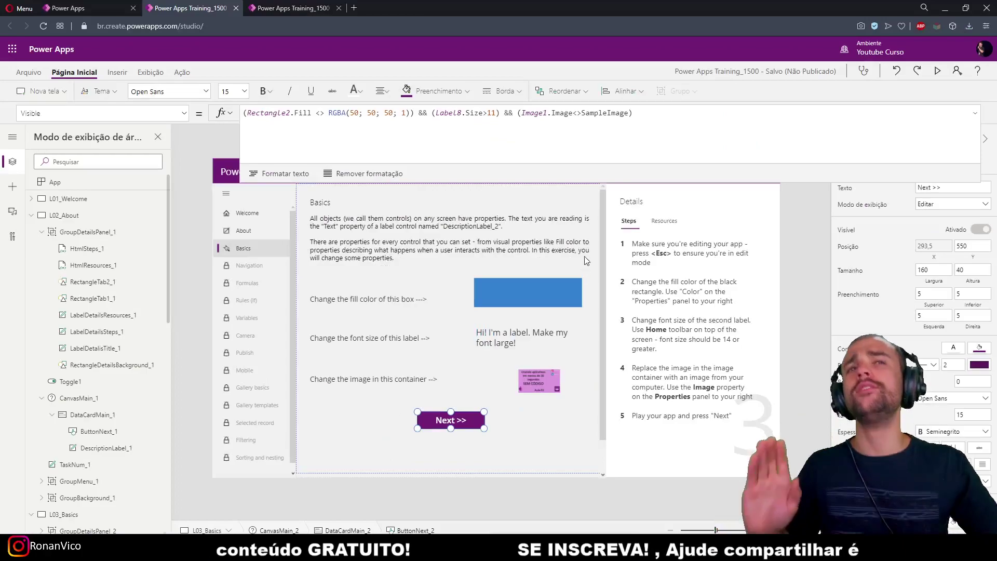
click(561, 374)
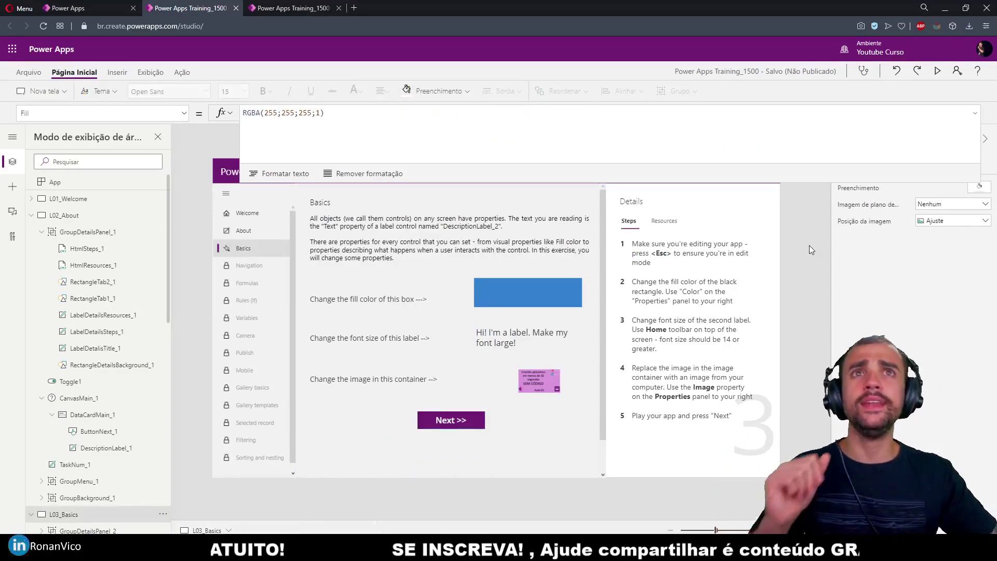
click(450, 414)
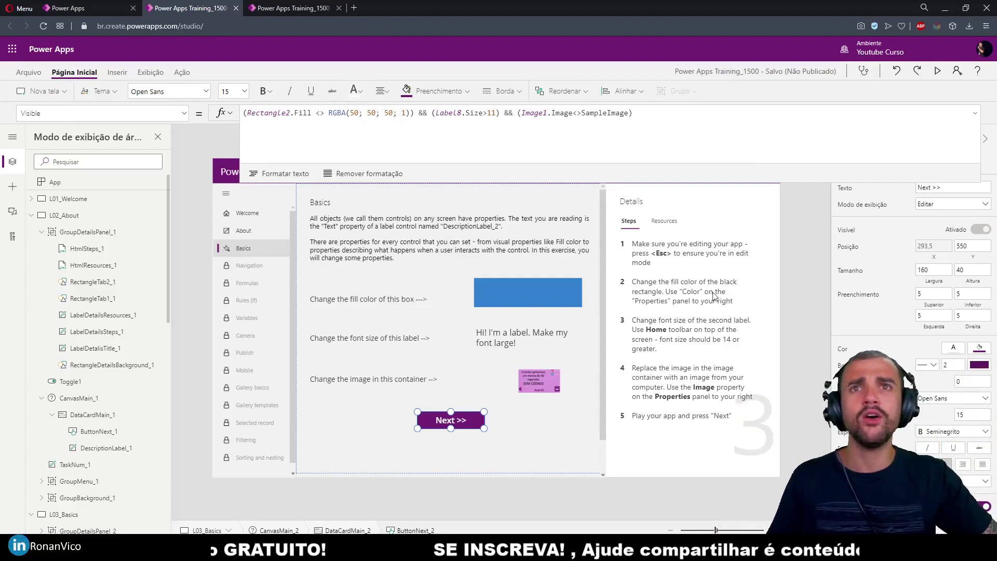
click(705, 322)
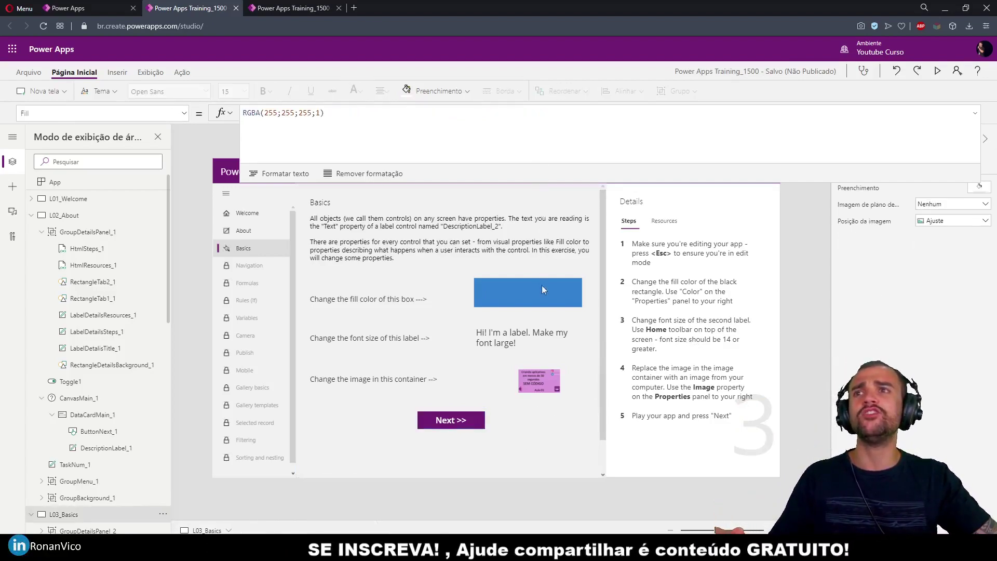
click(452, 421)
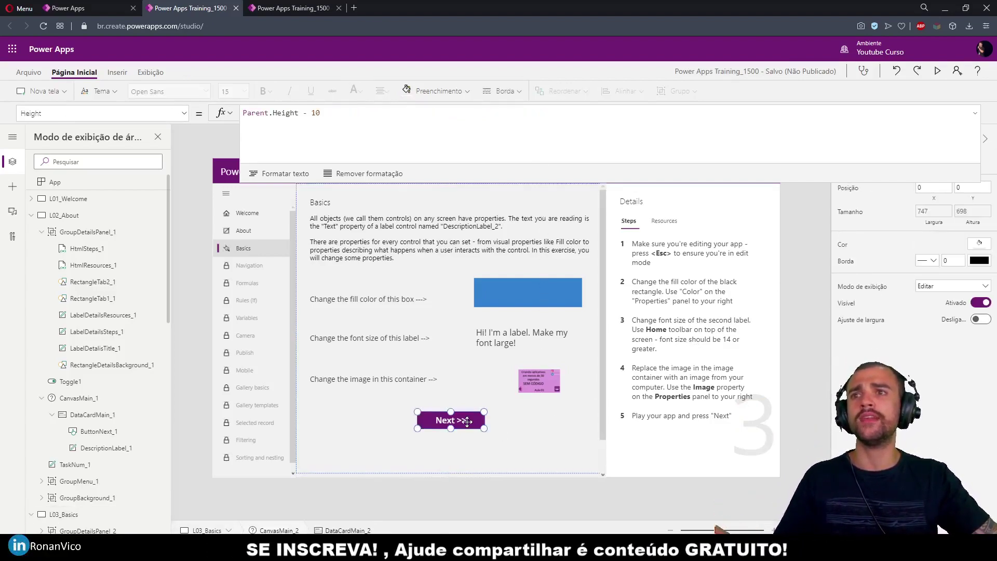
double_click(436, 422)
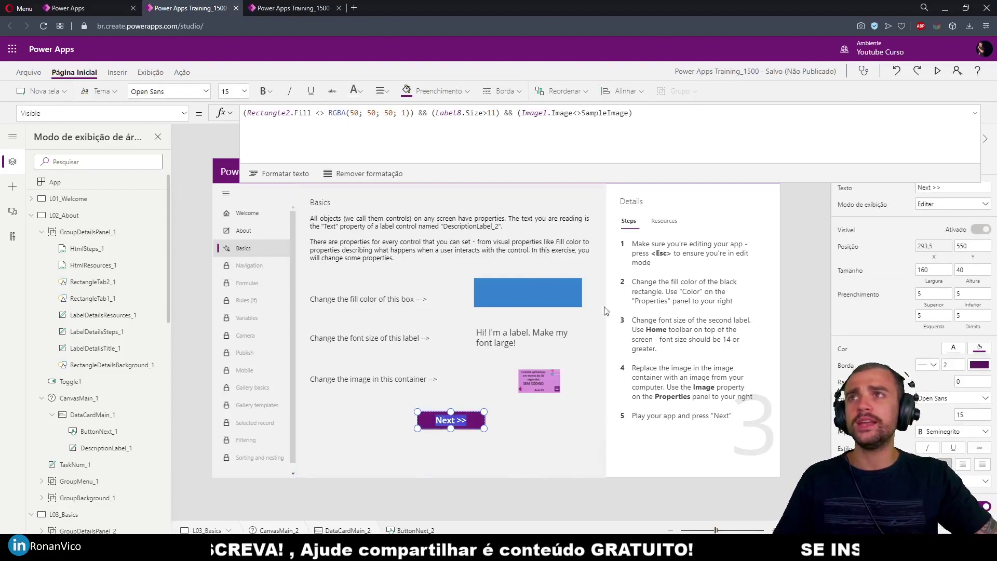
click(453, 422)
click(453, 421)
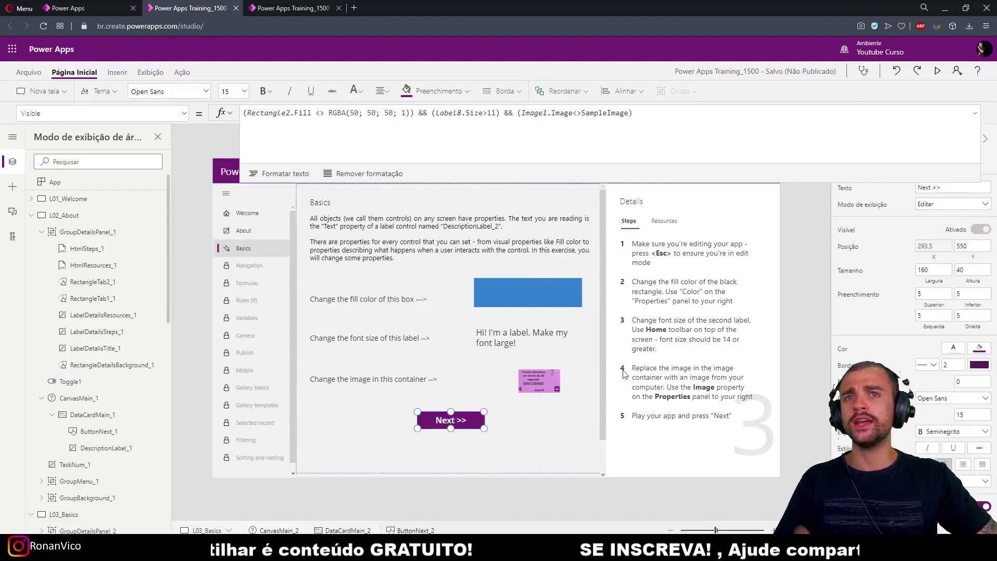
- Run the app preview, go on from Basics to the Navigation exercise with the Next button, and return to editing
key(F5)
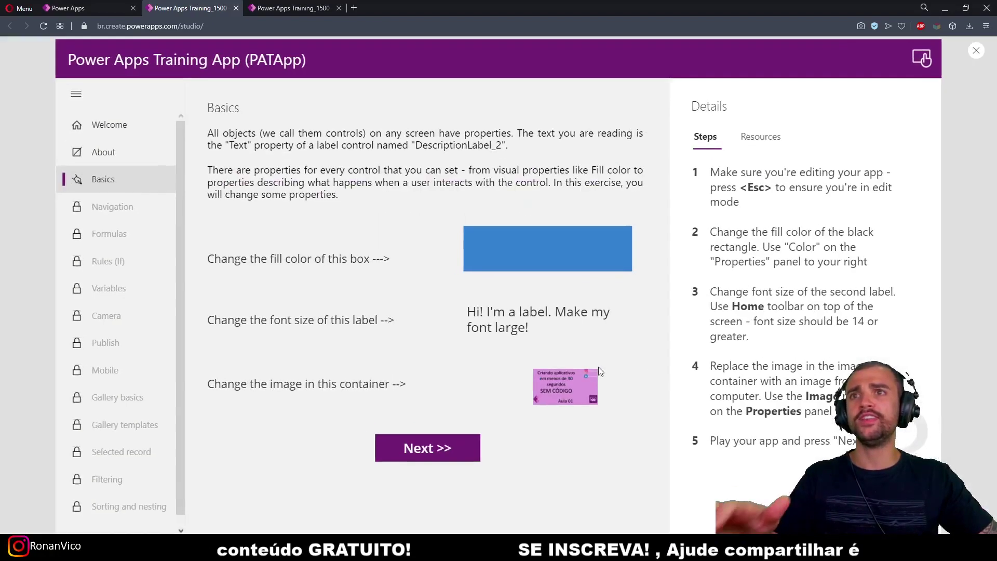
click(412, 457)
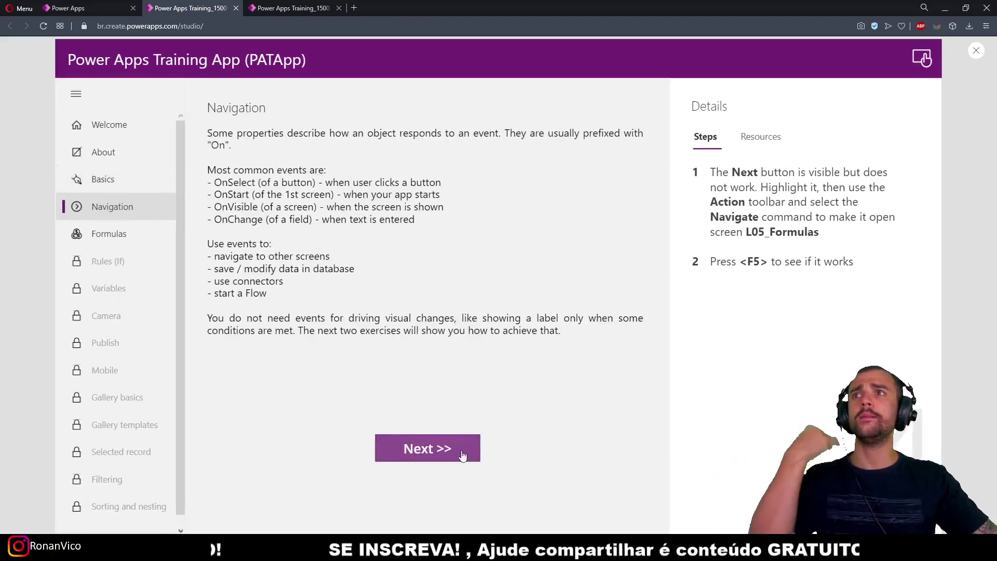
click(977, 52)
- Read the list of common events on the Navigation screen and select its Next button to inspect the OnSelect property
click(574, 325)
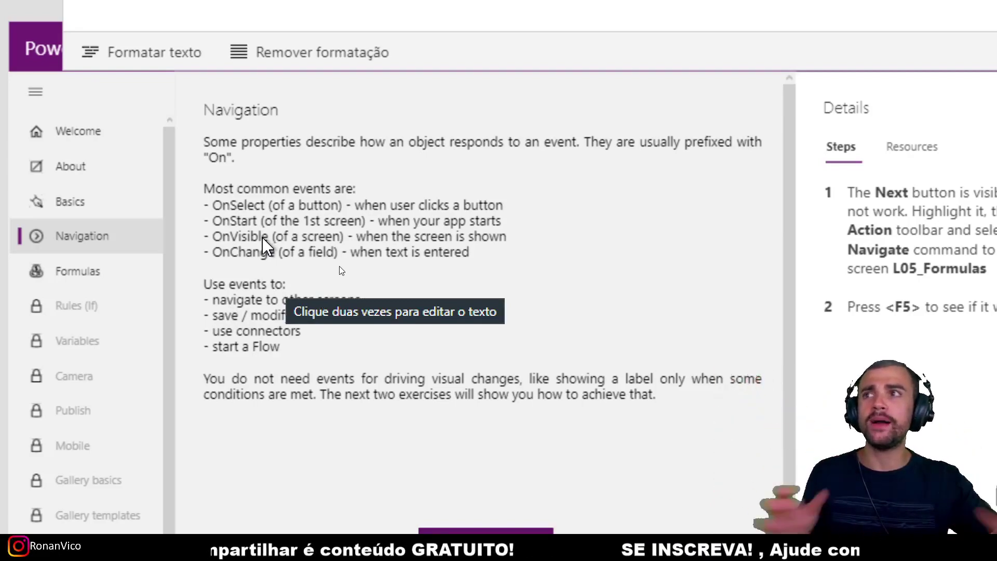
drag(205, 238, 23, 249)
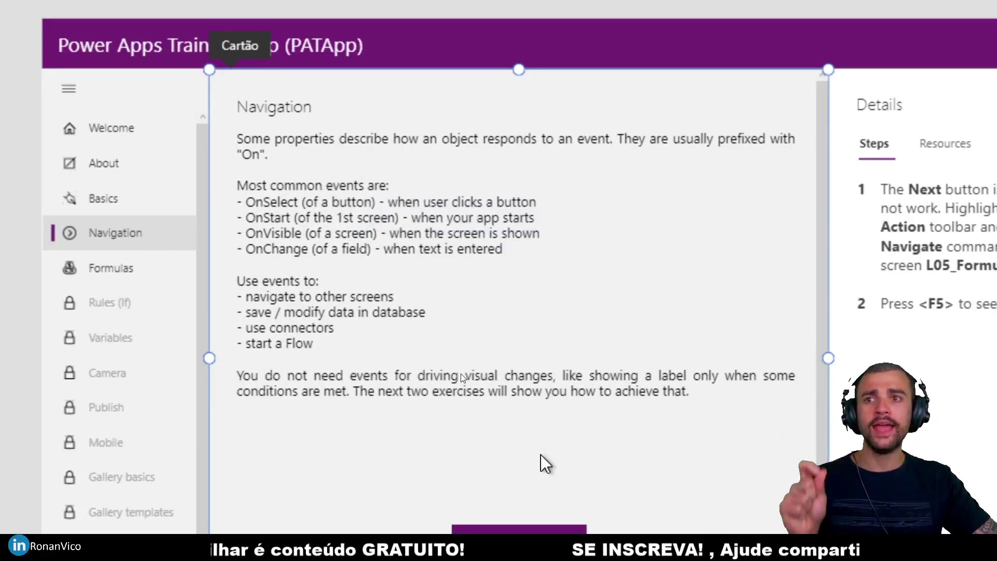
click(518, 541)
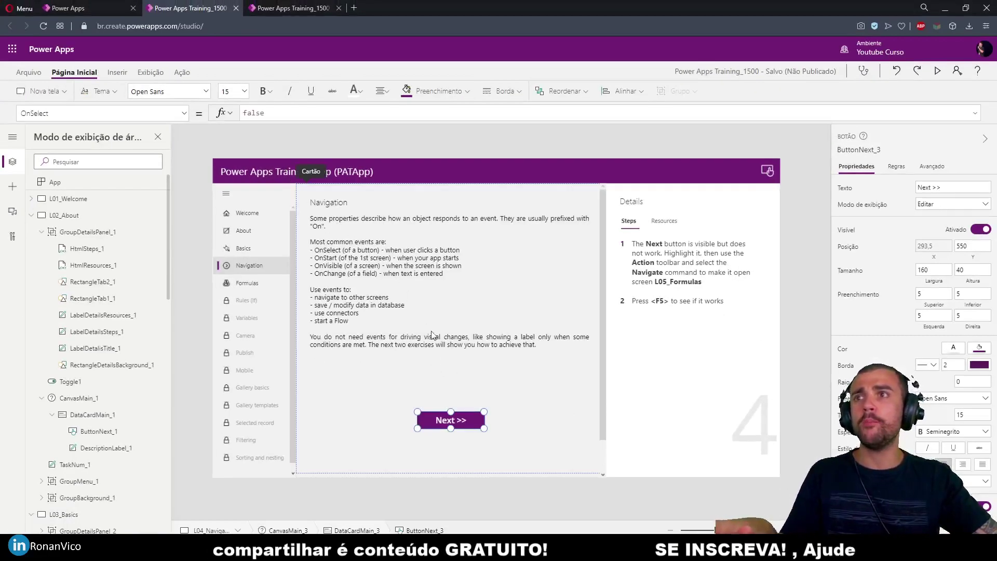
- Select the L02_About screen and display its OnVisible property among the available screen properties
click(211, 156)
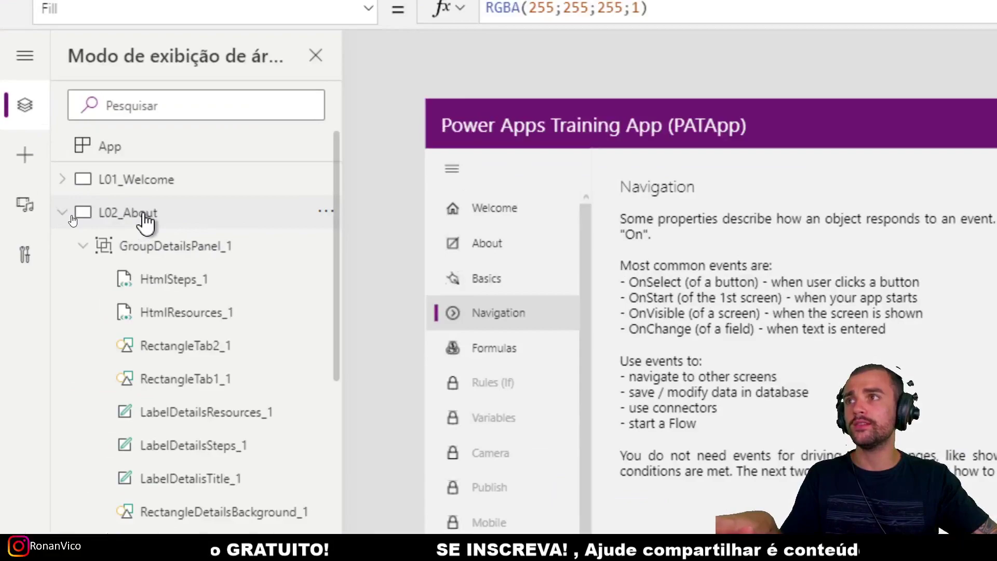
click(75, 218)
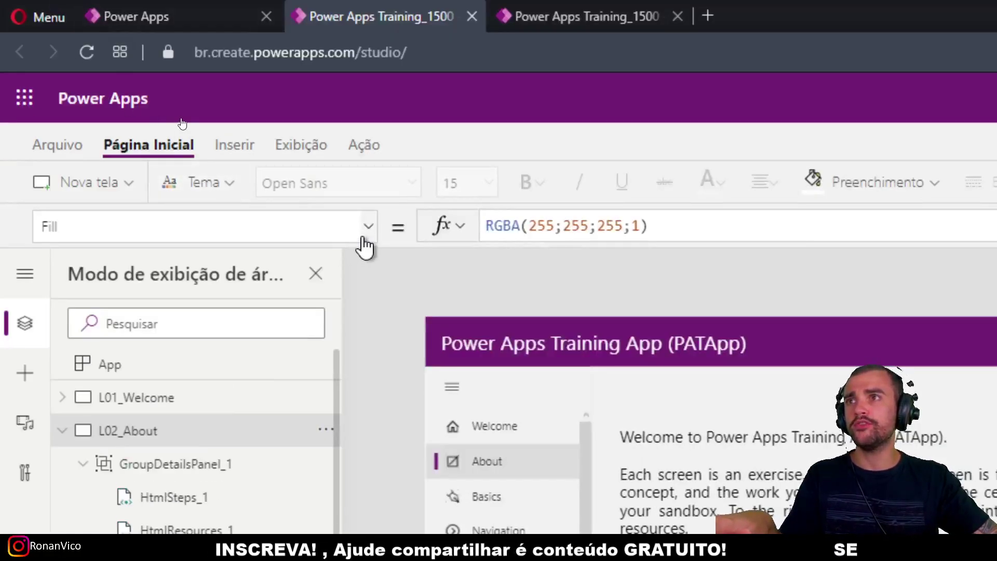
click(365, 238)
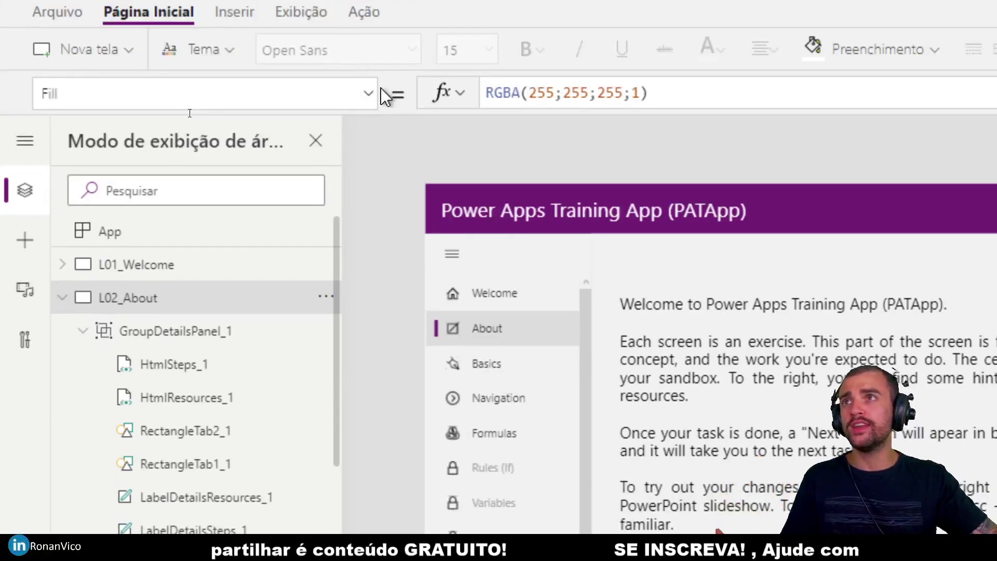
click(369, 94)
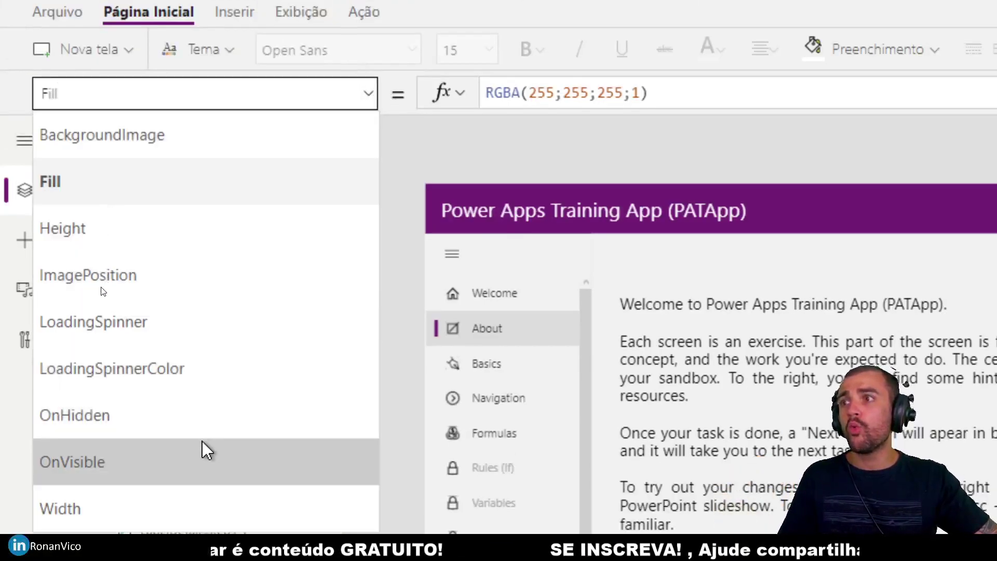
click(206, 452)
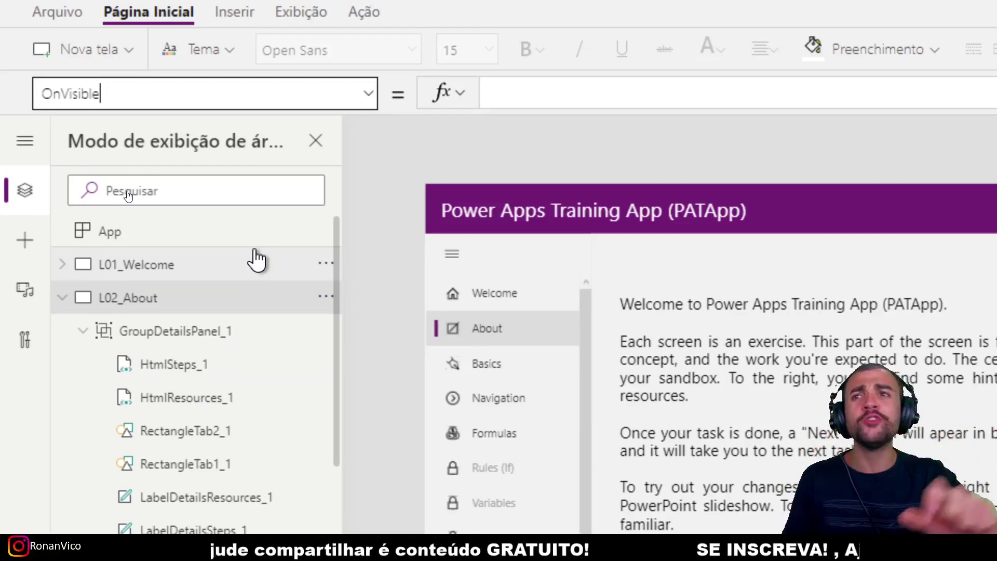
click(368, 96)
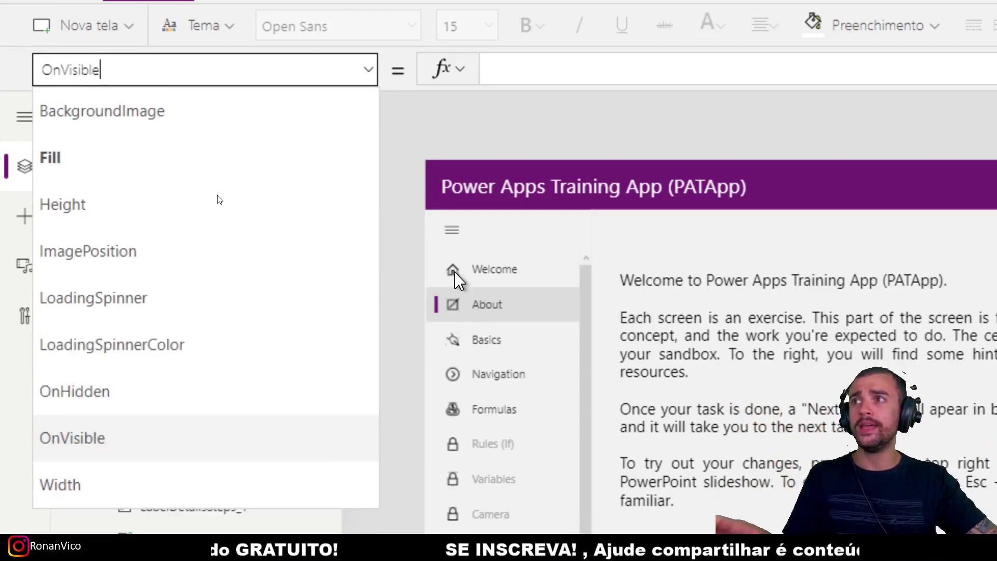
key(Escape)
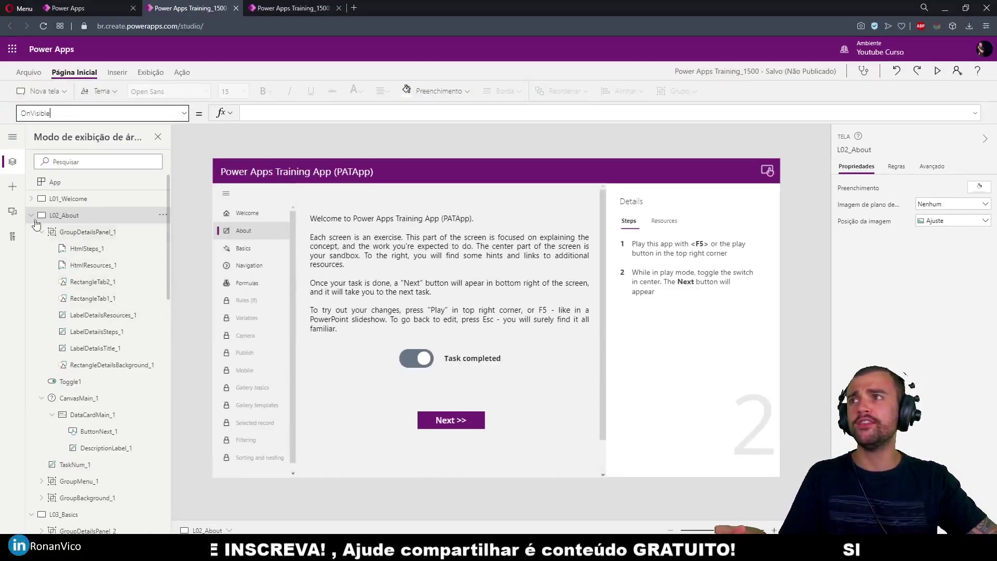
- Collapse the L02_About and L03_Basics branches in the tree view and select the L04_Navigation screen
click(31, 216)
click(75, 234)
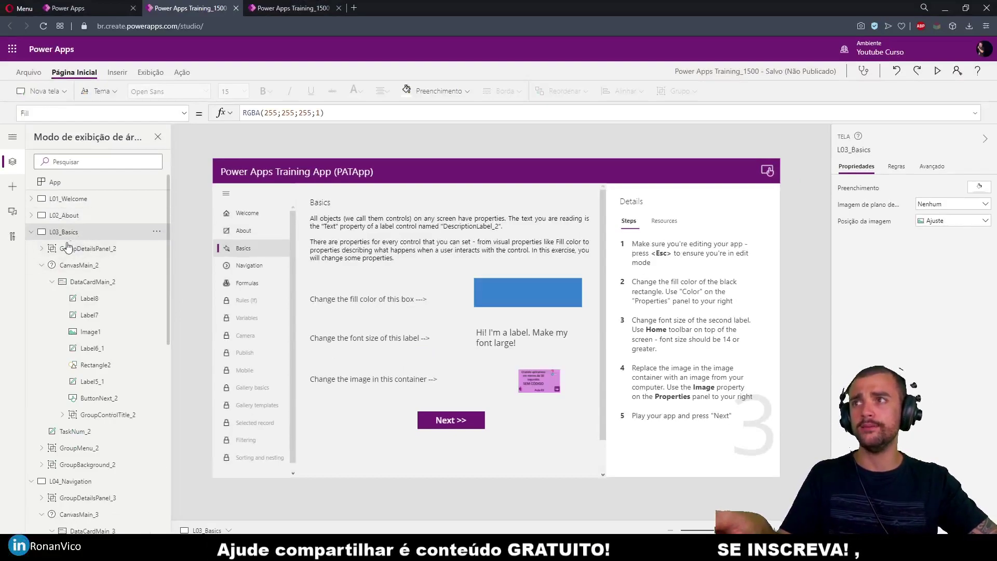
scroll(116, 441, down, 2)
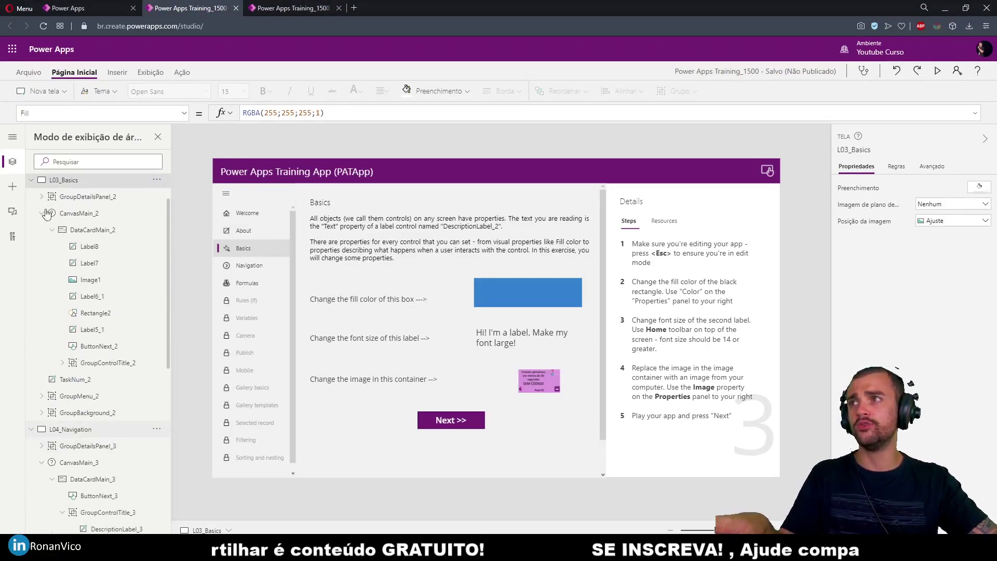
click(70, 429)
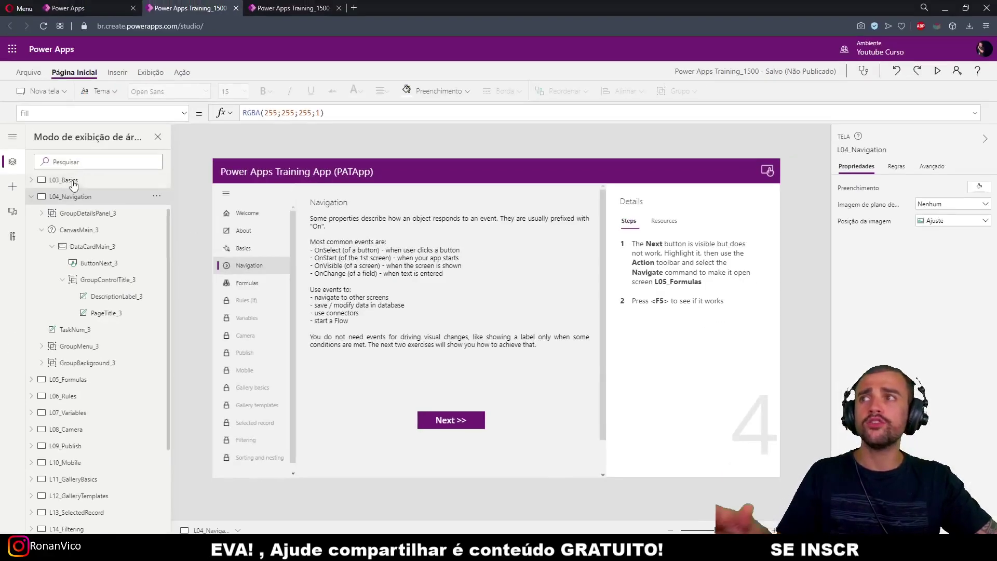
- Select the L01_Welcome screen and look through its list of available properties
scroll(76, 192, up, 2)
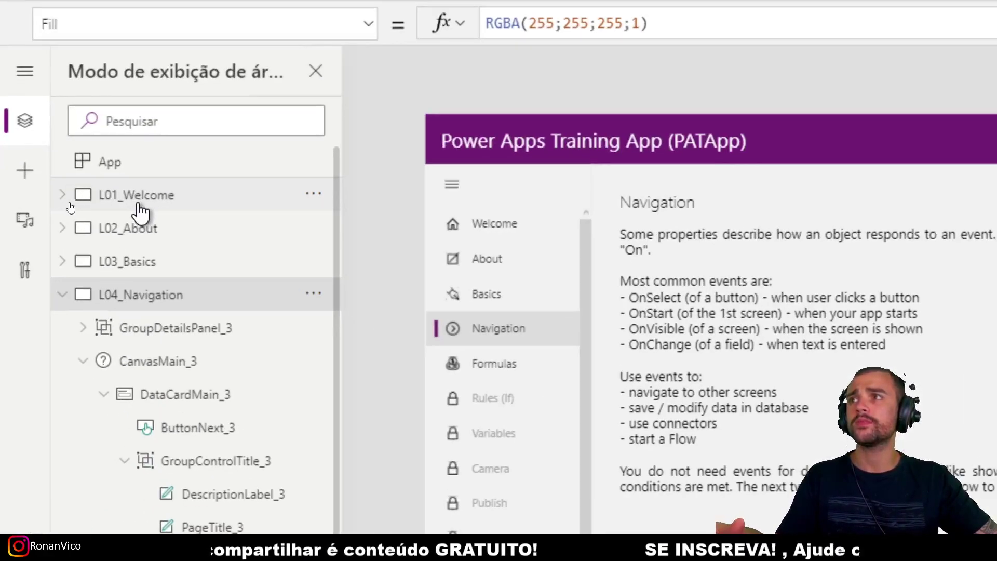
click(78, 199)
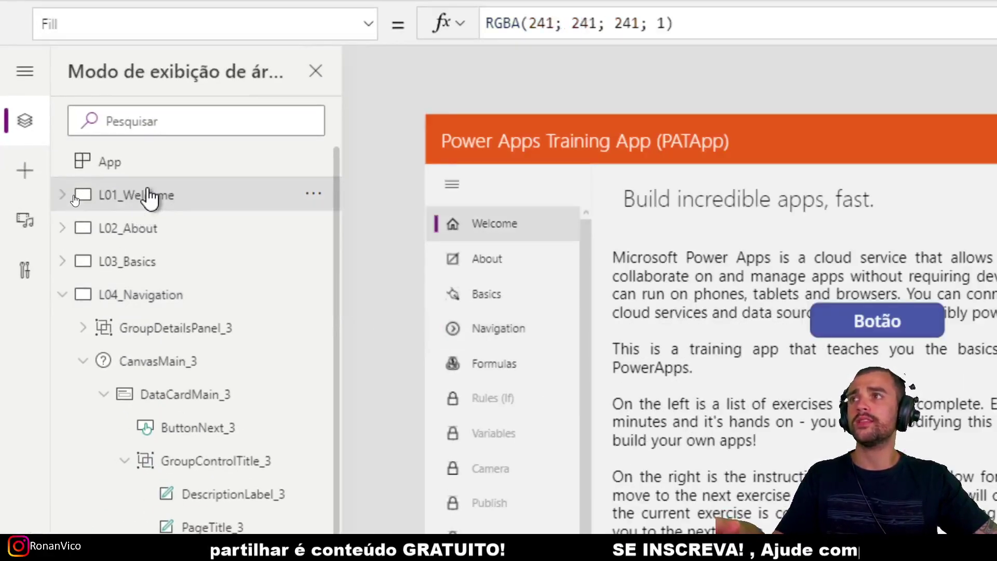
click(183, 114)
click(184, 114)
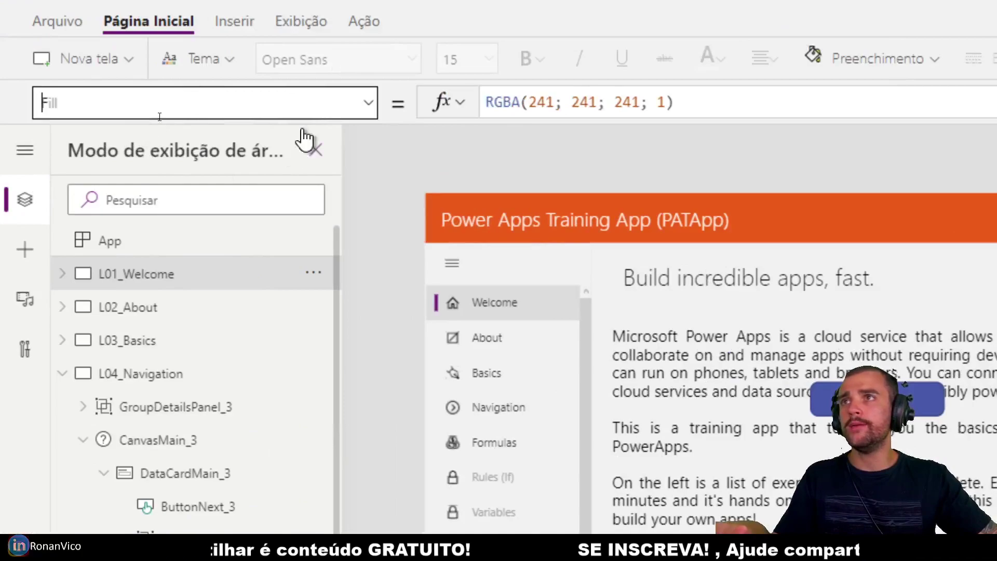
click(185, 114)
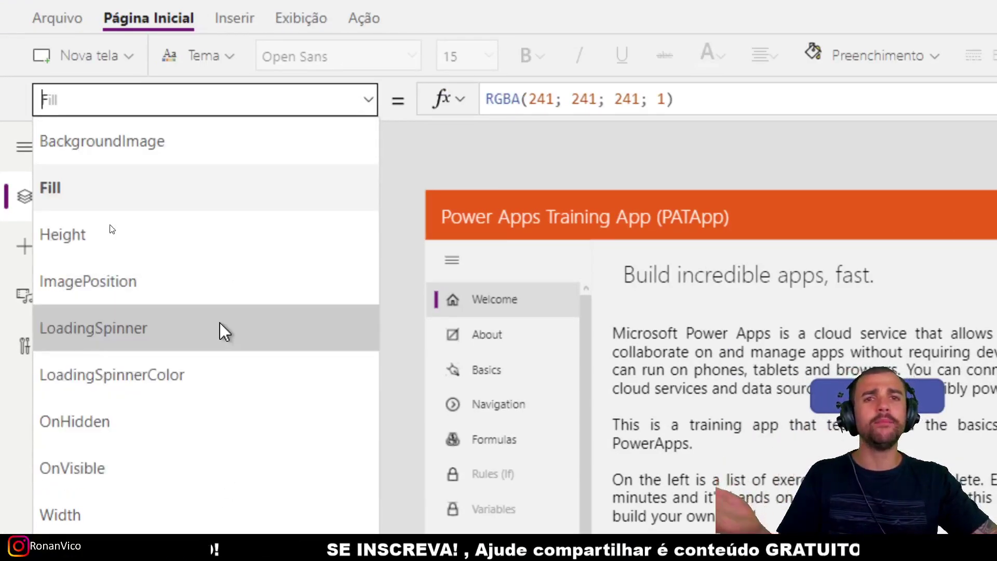
click(390, 324)
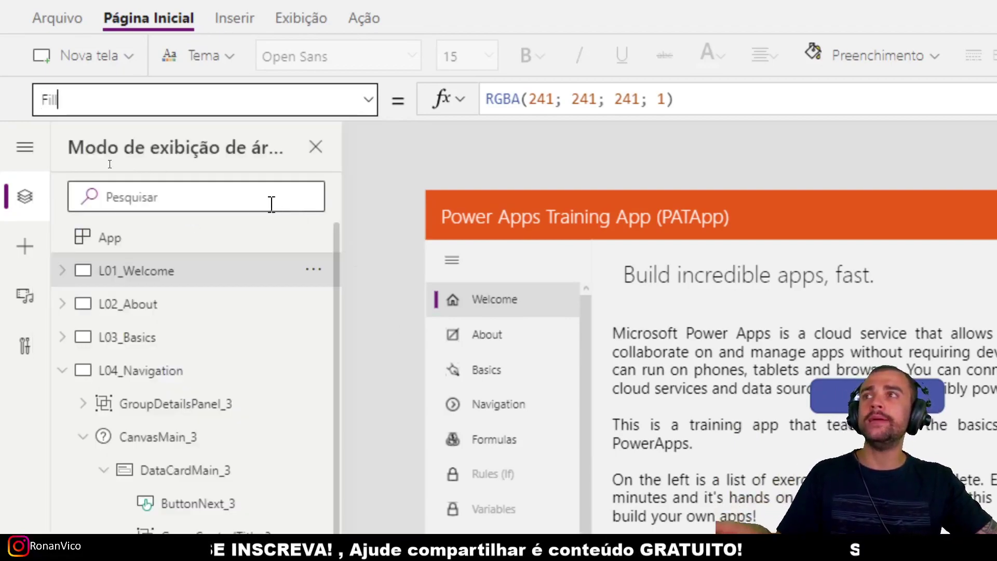
- Select the App object, look through its available properties and display its OnStart formula
click(162, 245)
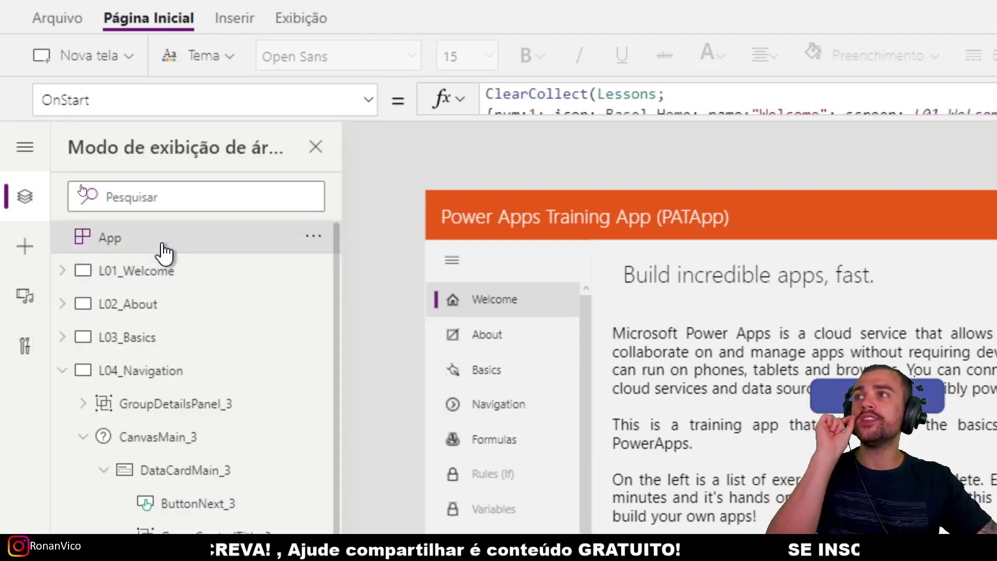
click(370, 104)
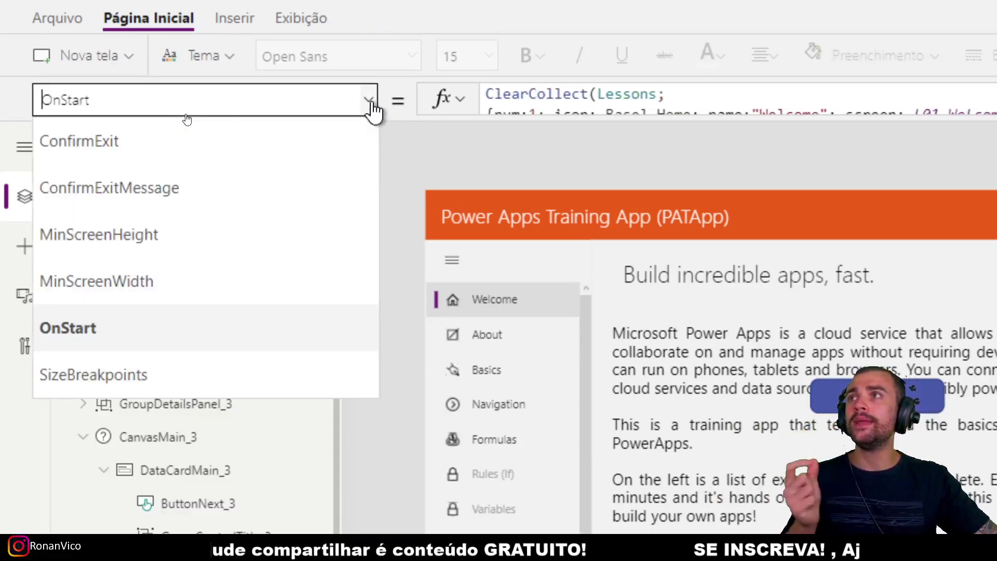
click(188, 321)
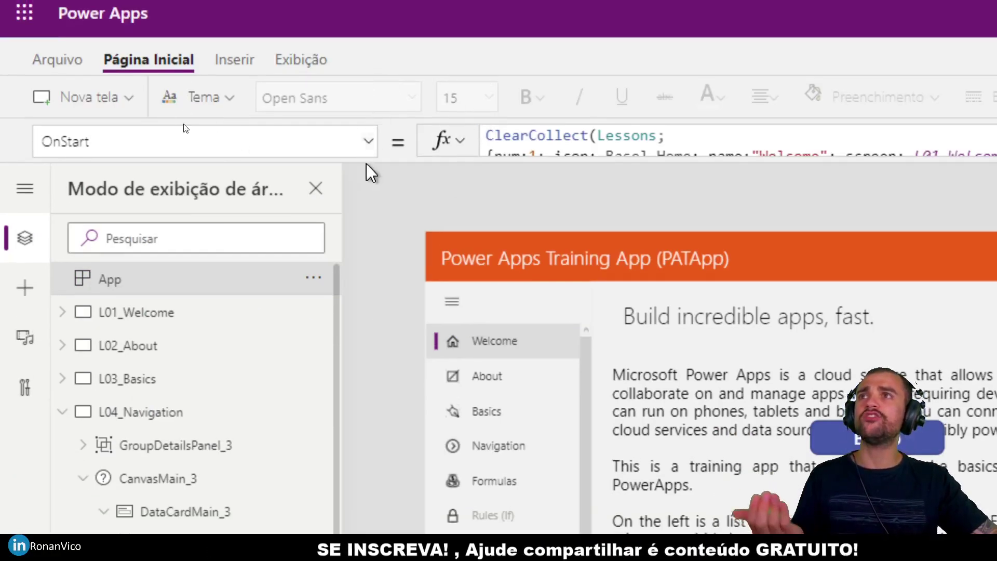
click(367, 99)
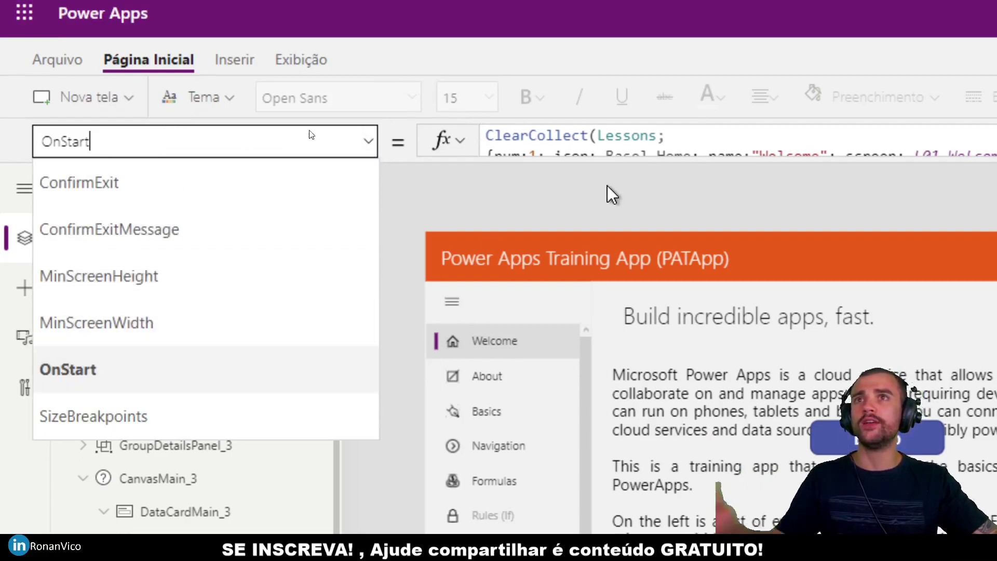
click(617, 148)
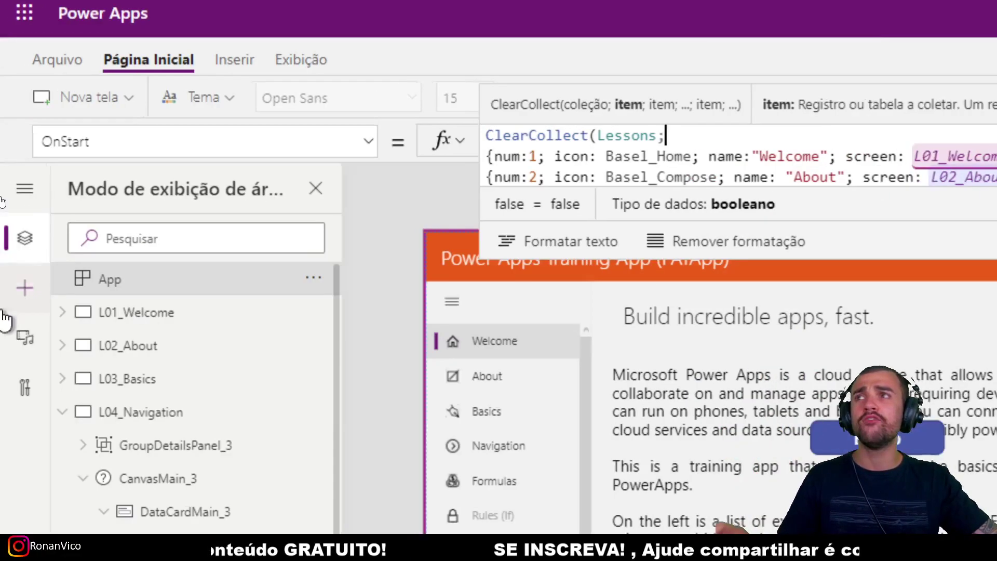
- Select the L01_Welcome screen and display the formula of its OnVisible property
click(149, 294)
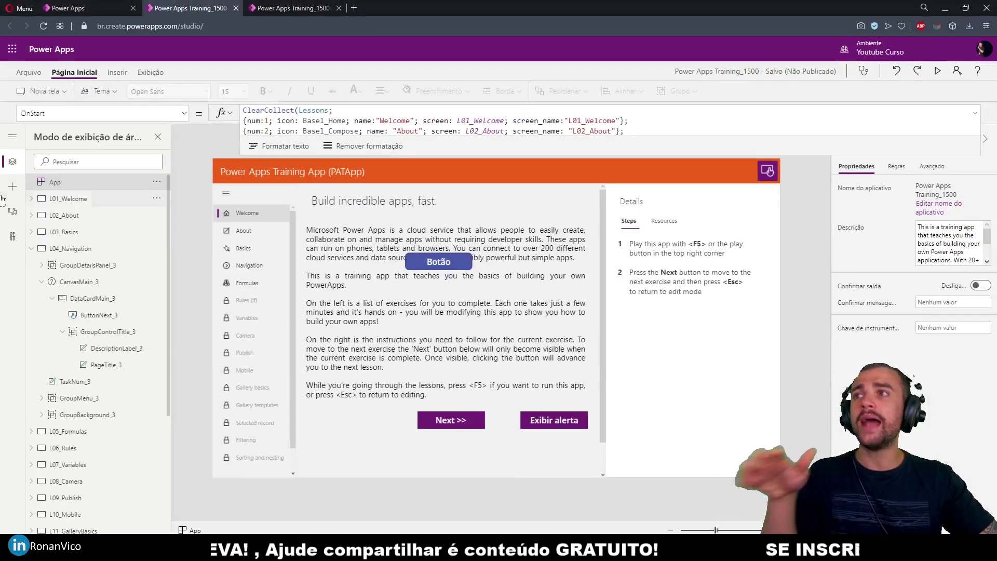
click(124, 312)
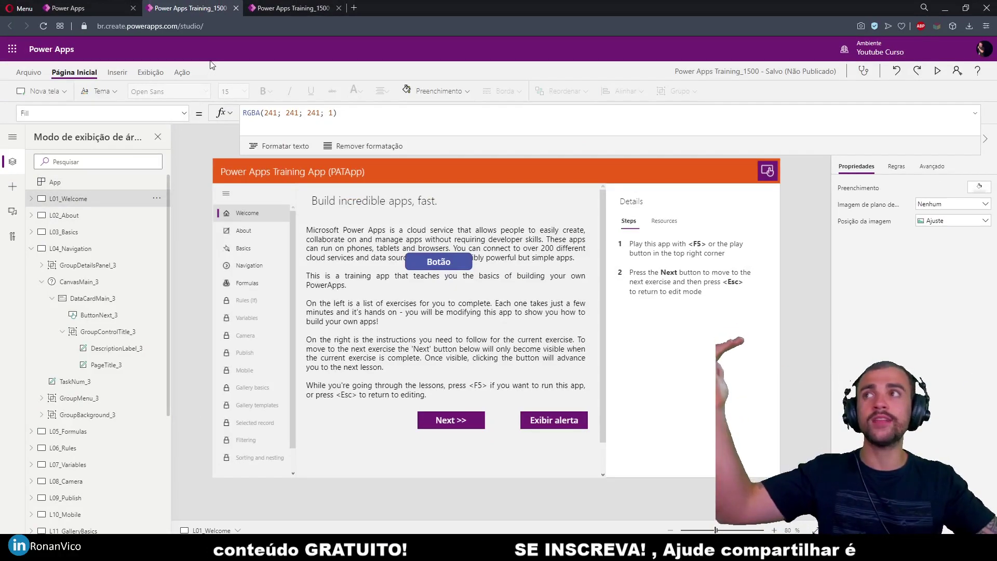
click(104, 113)
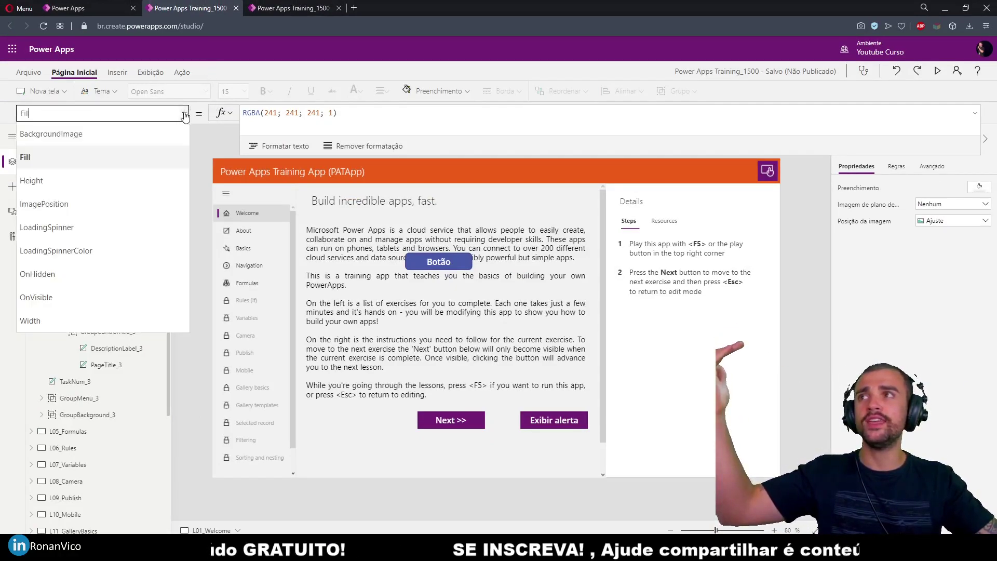
click(86, 298)
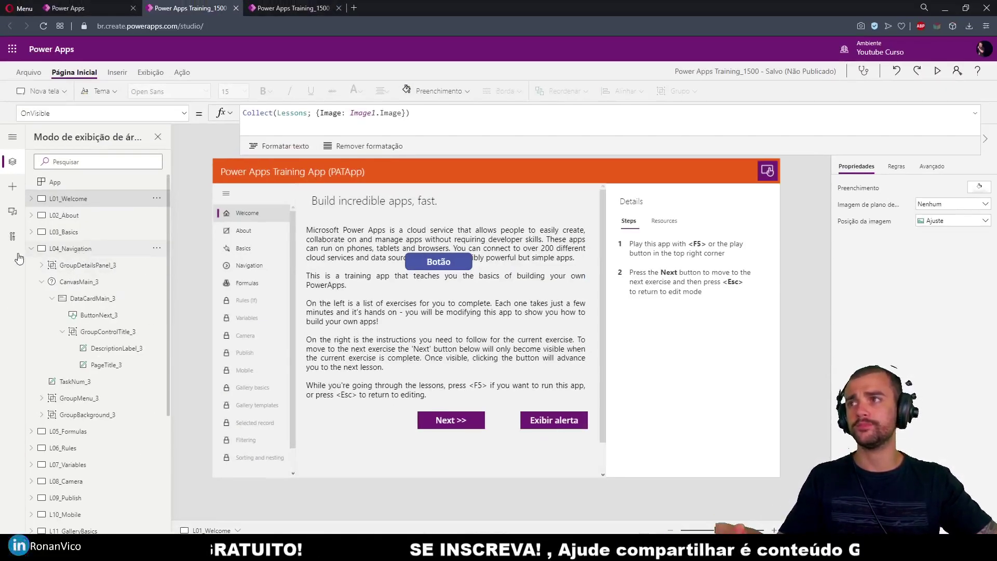
- Insert a text input on the L04_Navigation screen and place it above the Next button at about X 580, Y 504
click(70, 249)
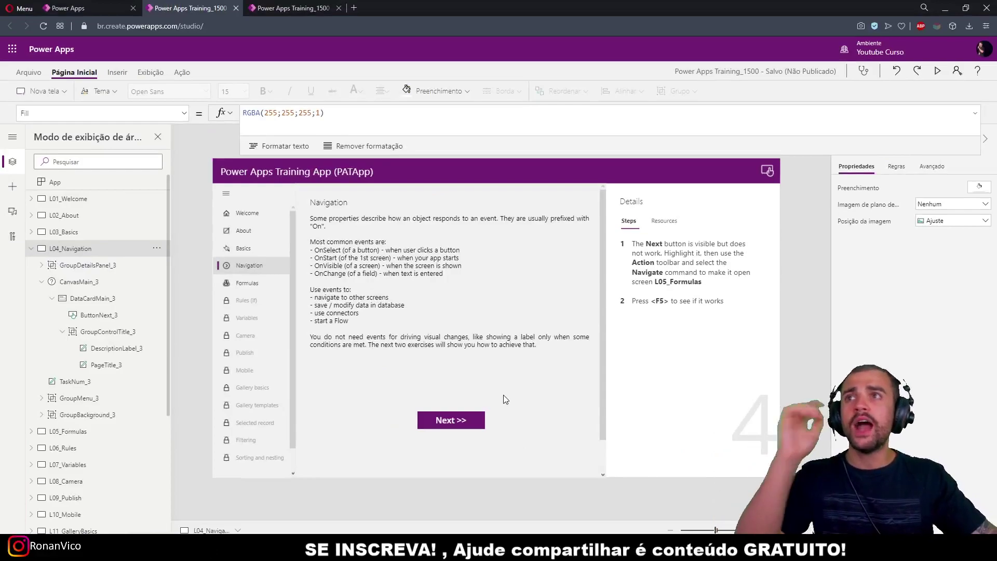
click(565, 424)
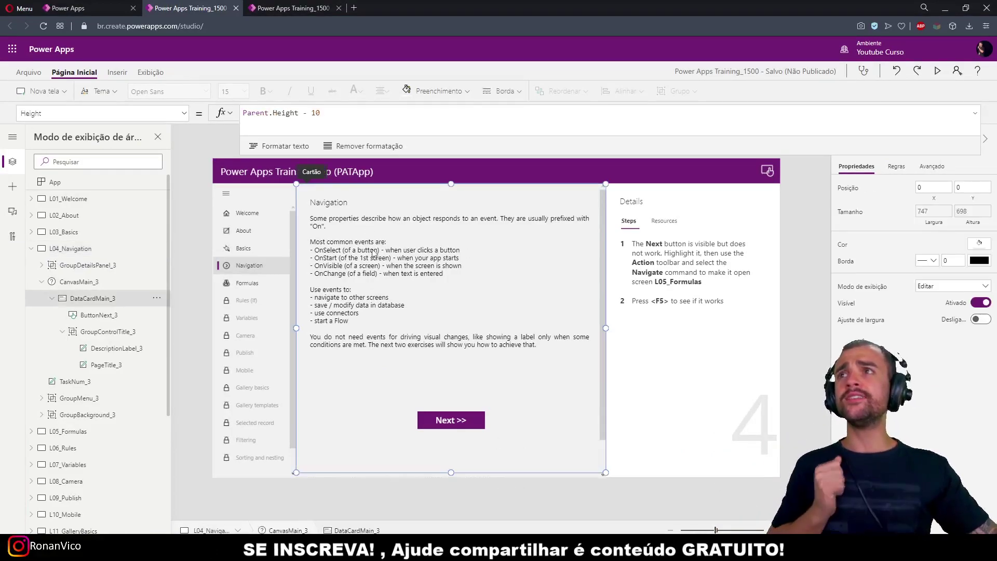
click(196, 282)
click(124, 75)
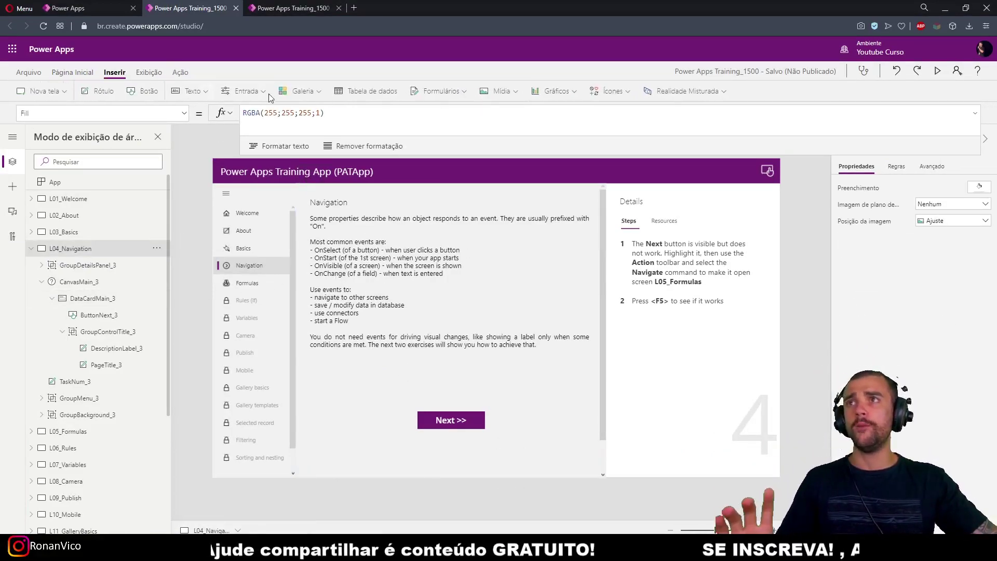
click(187, 91)
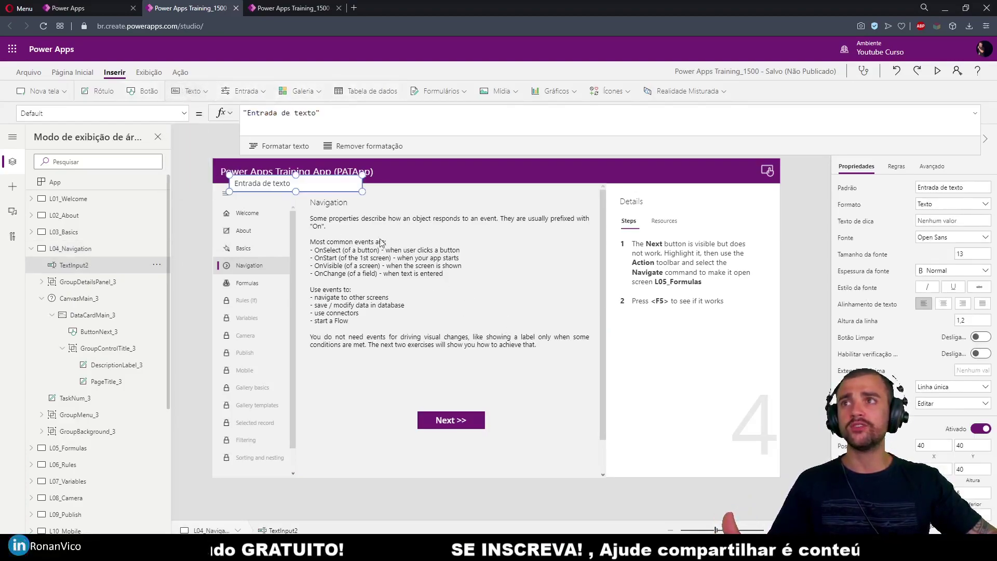
drag(331, 193, 547, 369)
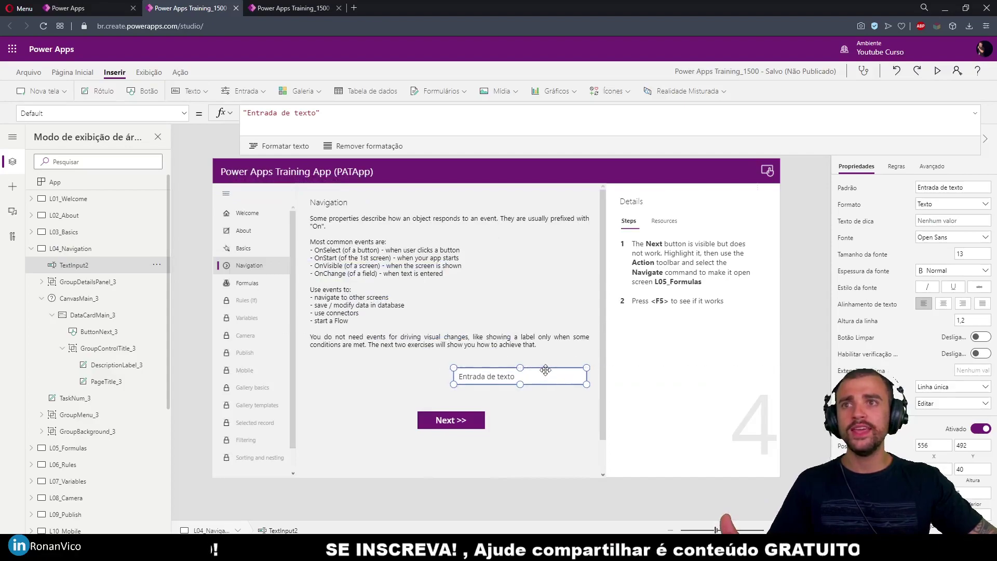
double_click(542, 380)
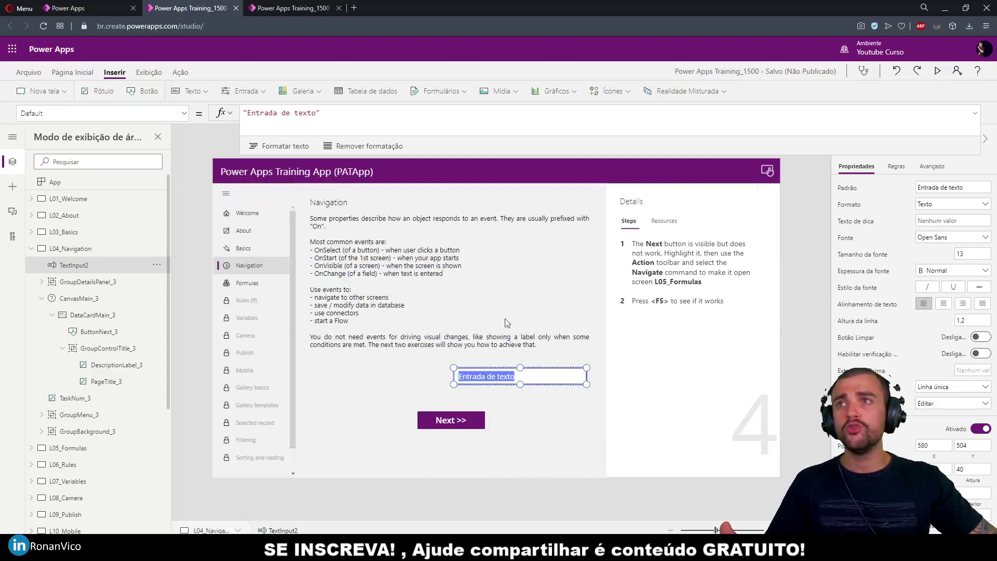
- Display the OnChange property of the new text input for editing
click(184, 114)
scroll(136, 251, down, 5)
key(Escape)
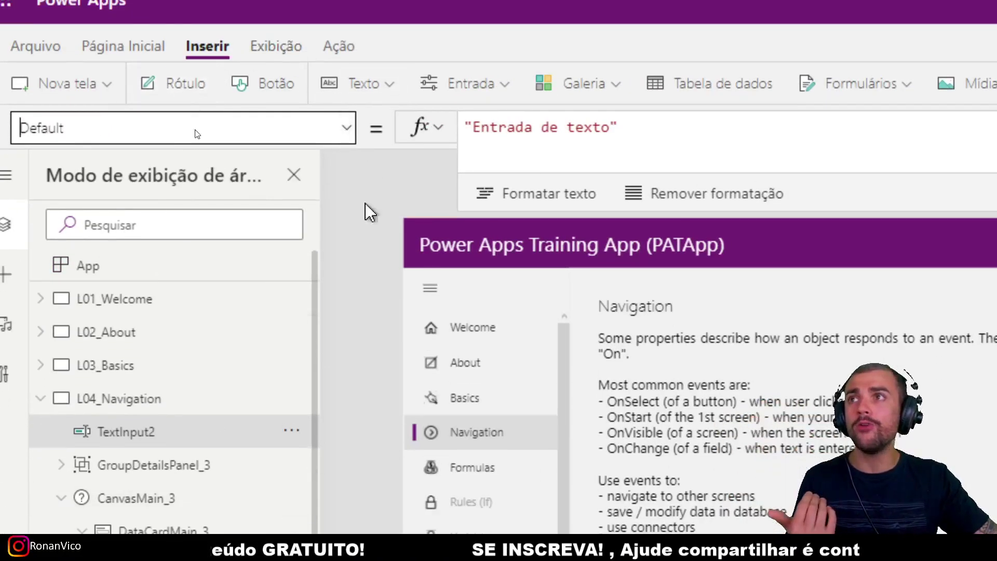
click(349, 142)
scroll(177, 467, down, 3)
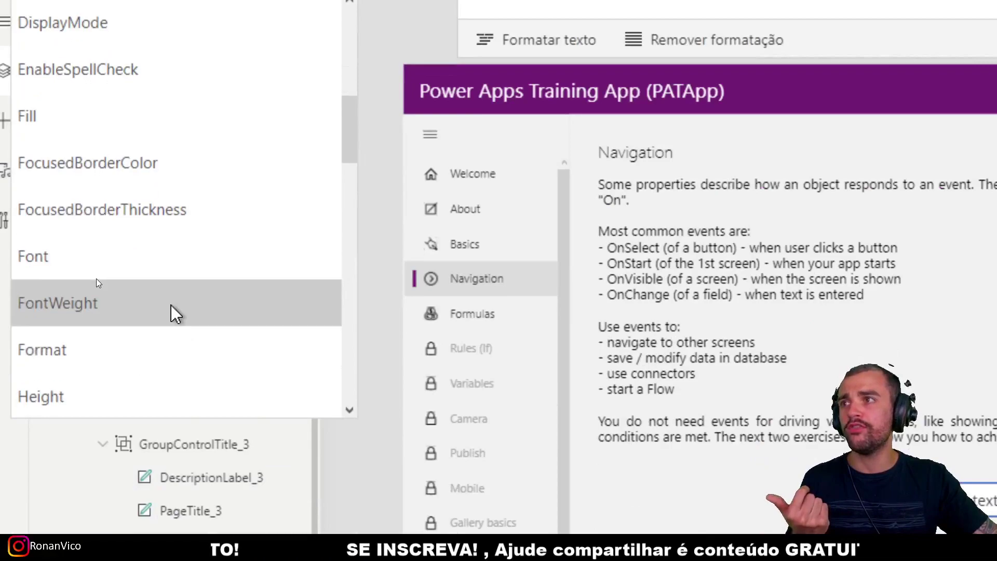
scroll(174, 311, down, 8)
click(169, 305)
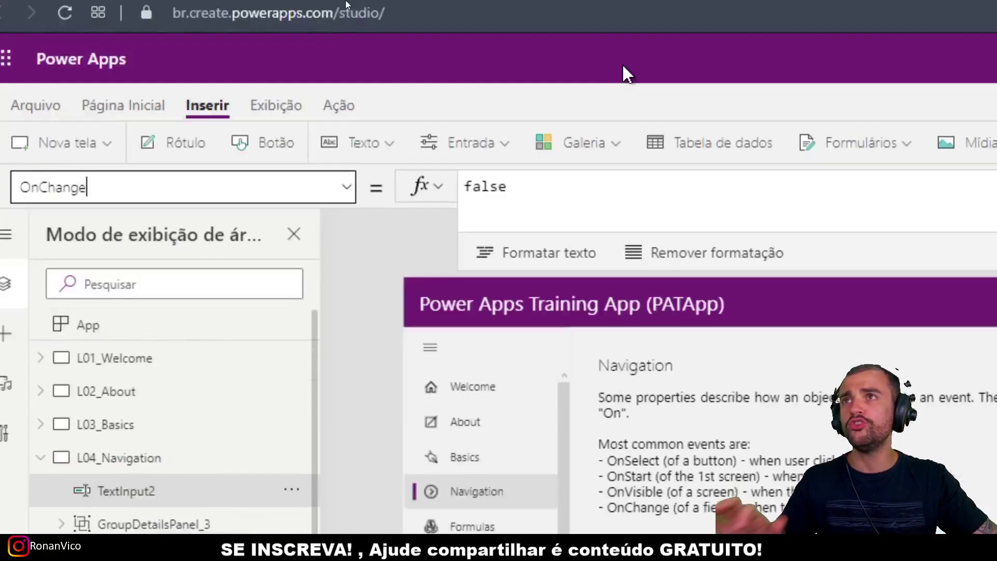
- Try to replace the text input's OnChange formula with a Notify call on TextInput2.Text
double_click(498, 24)
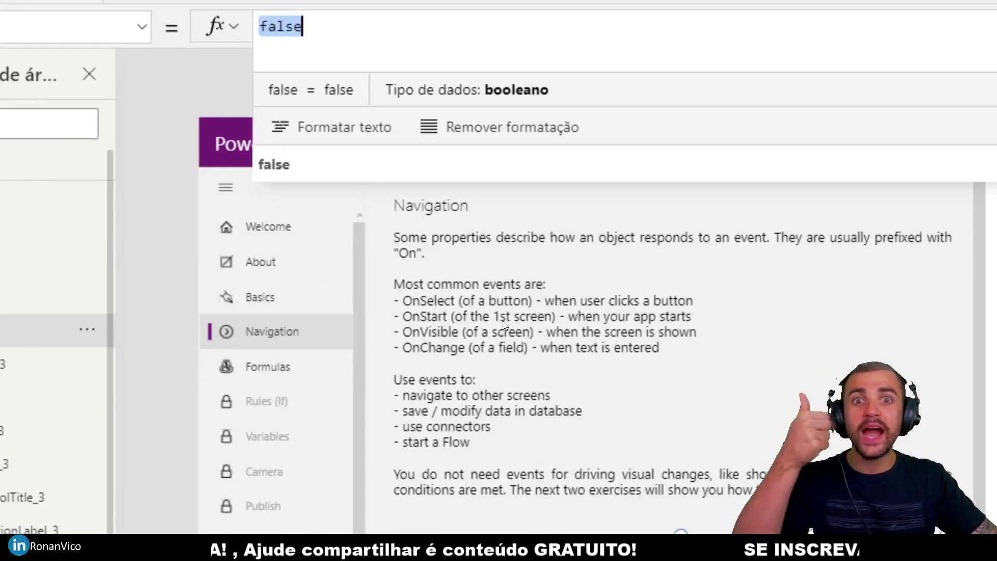
text(no)
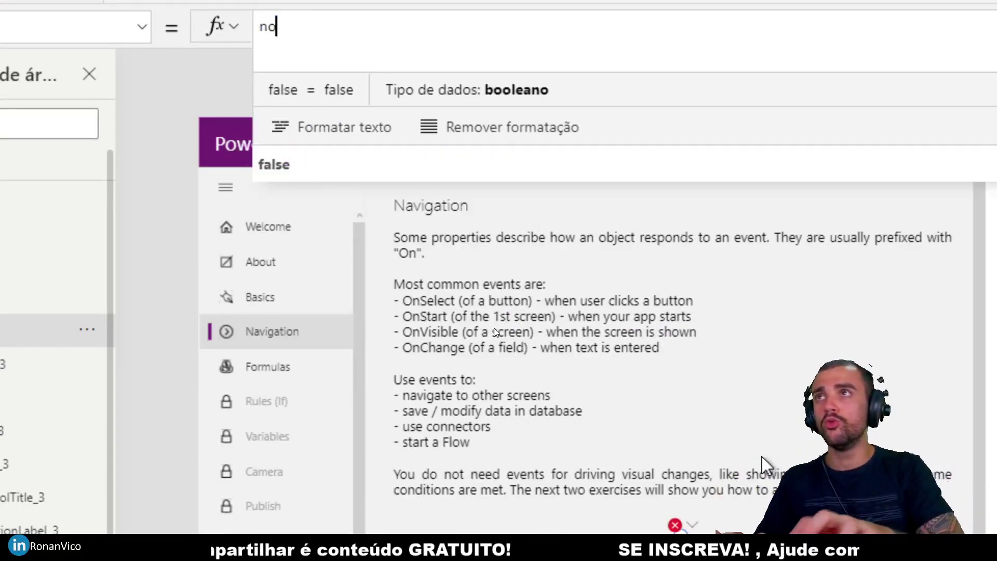
key(BackSpace)
key(BackSpace)
text(Notify()
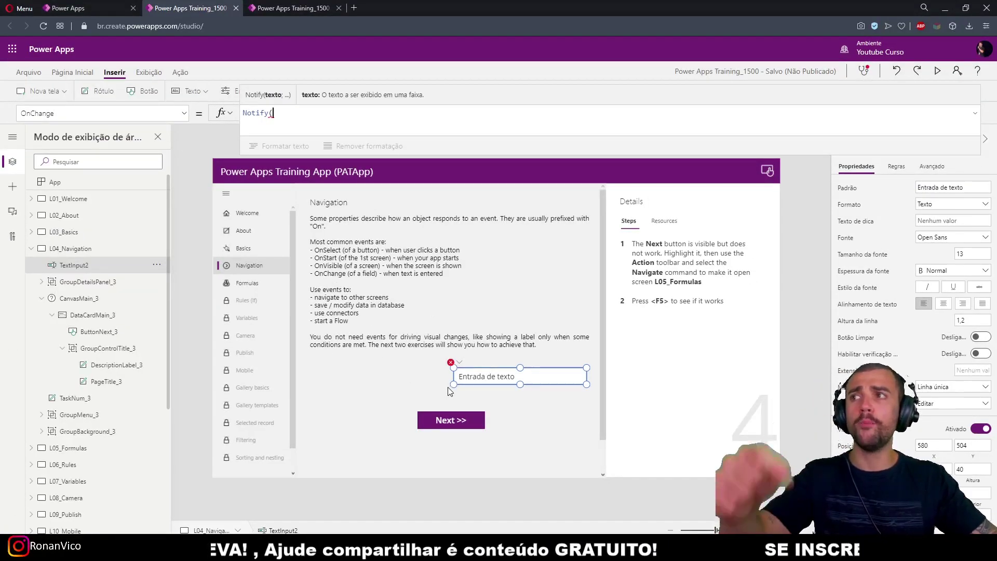
text(extinput2)
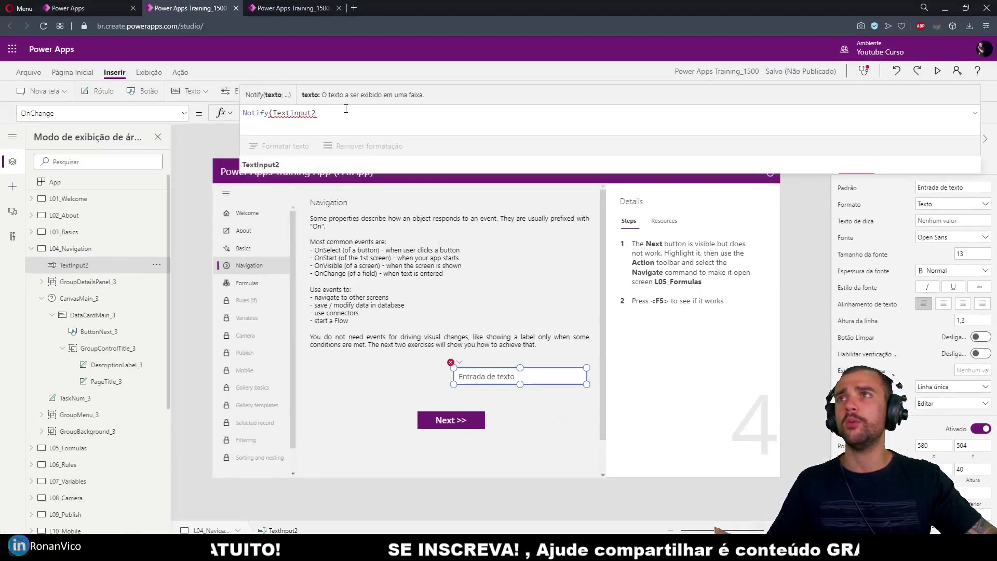
text((TextInp)
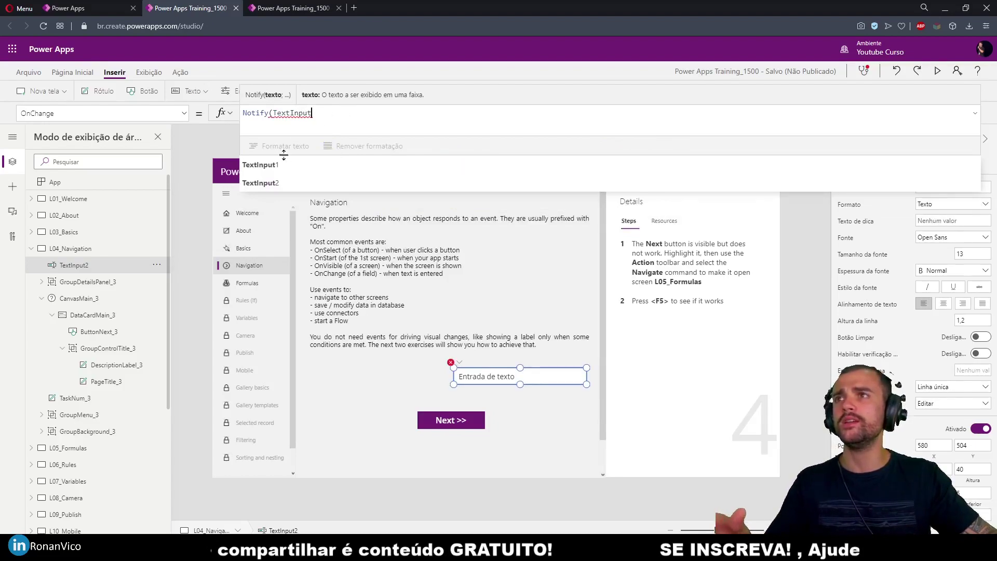
click(279, 184)
text(.)
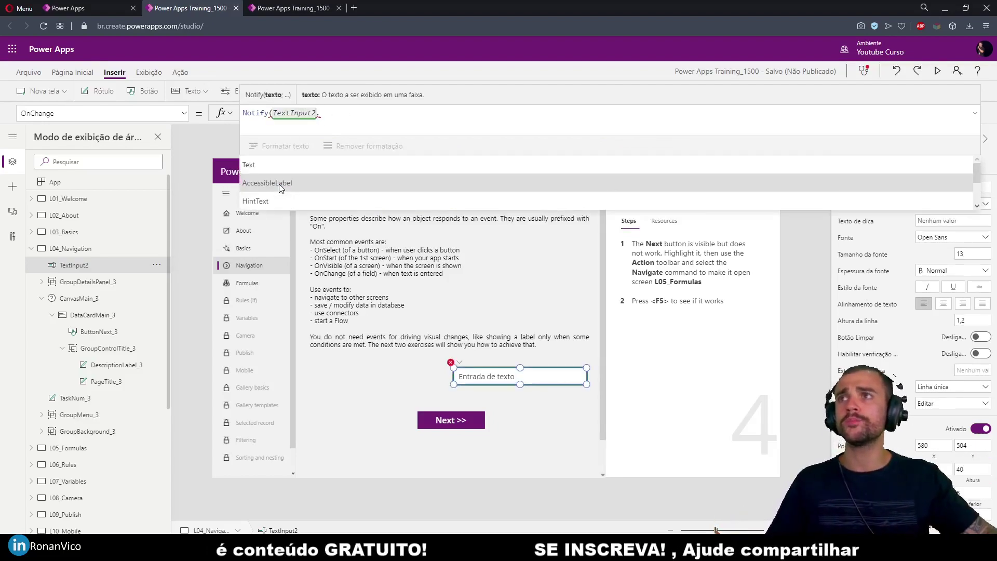
click(271, 173)
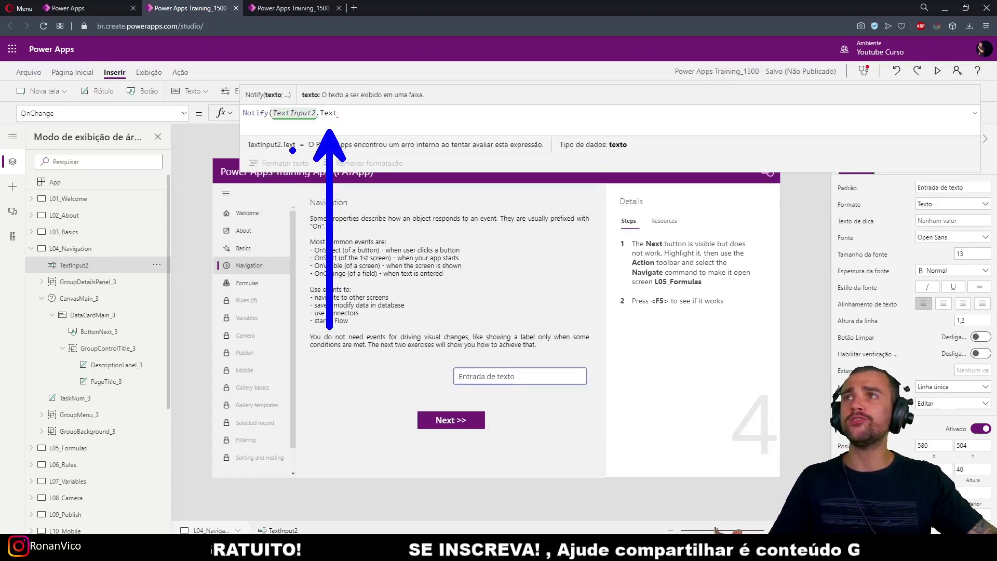
drag(85, 129, 211, 333)
key(Escape)
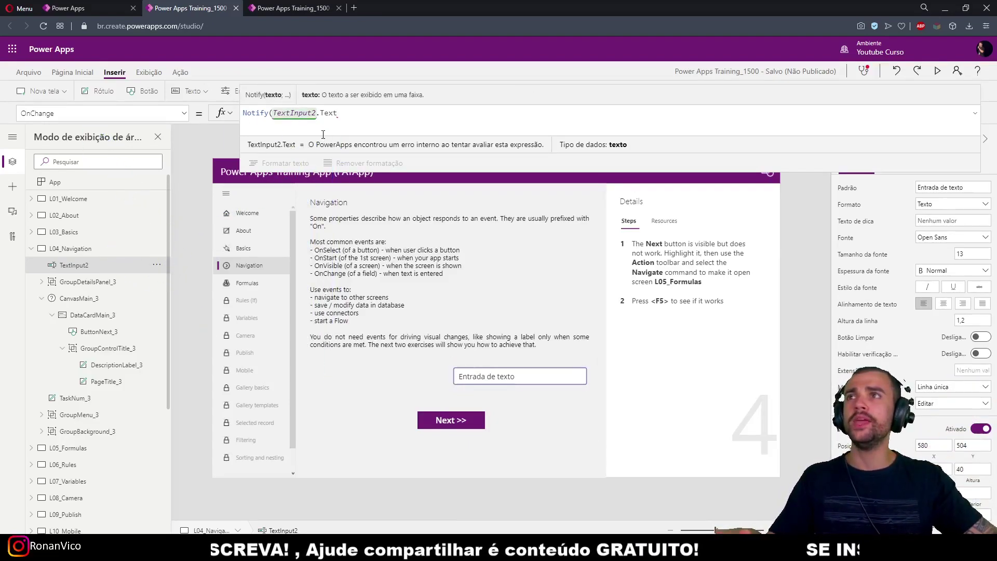
key(ctrl+4)
drag(497, 103, 383, 301)
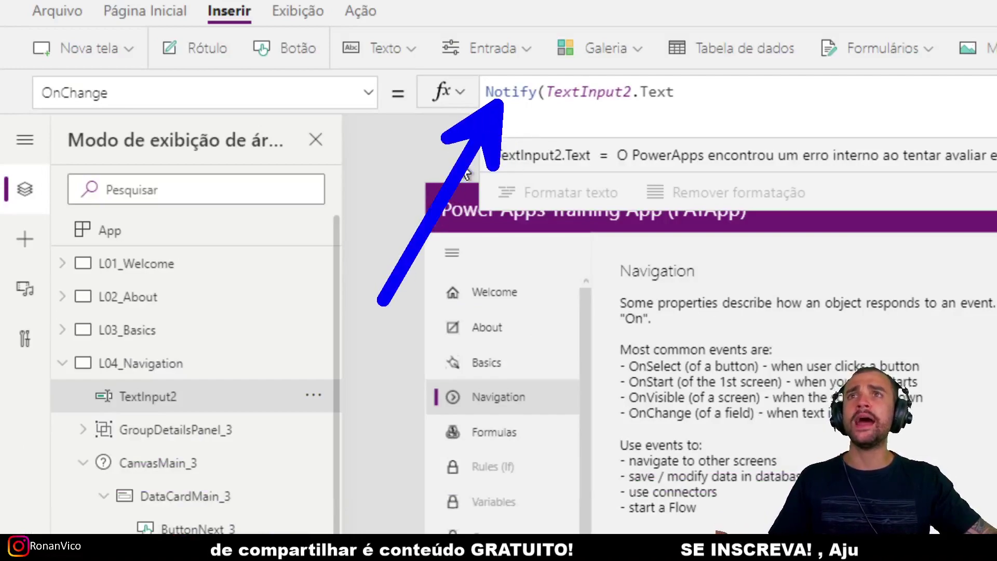
drag(669, 105, 669, 263)
drag(612, 125, 567, 309)
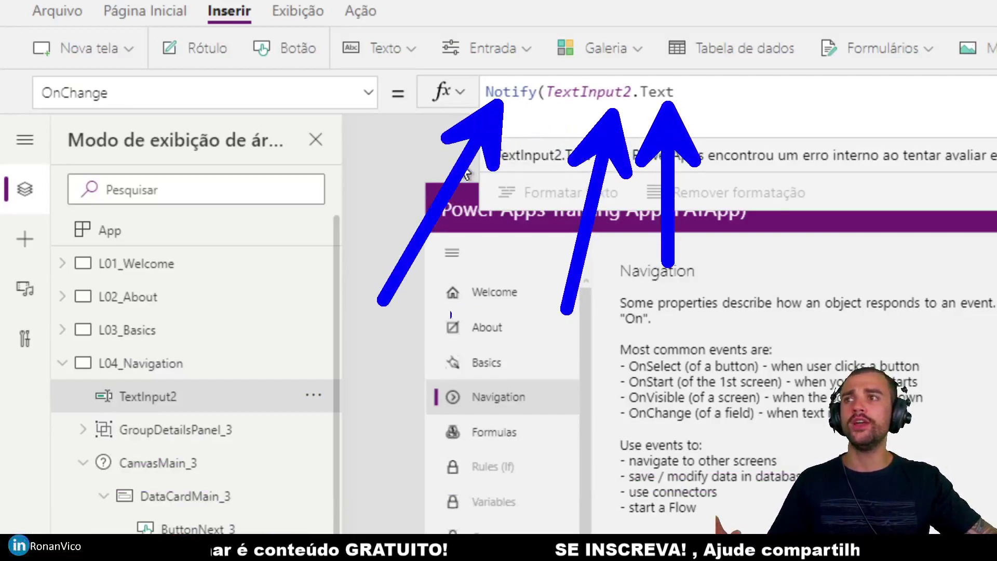
drag(137, 116, 396, 415)
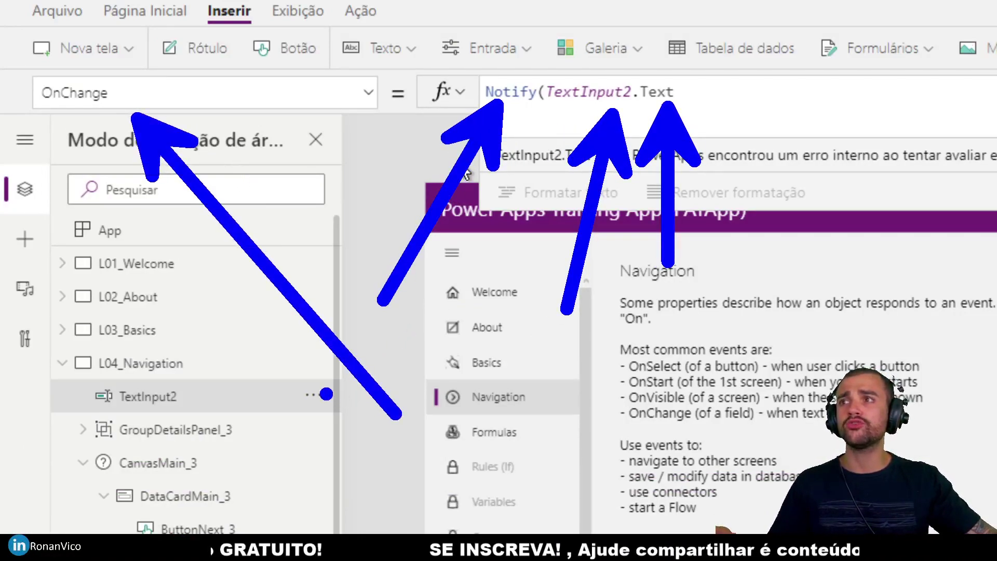
drag(209, 402, 519, 269)
key(Escape)
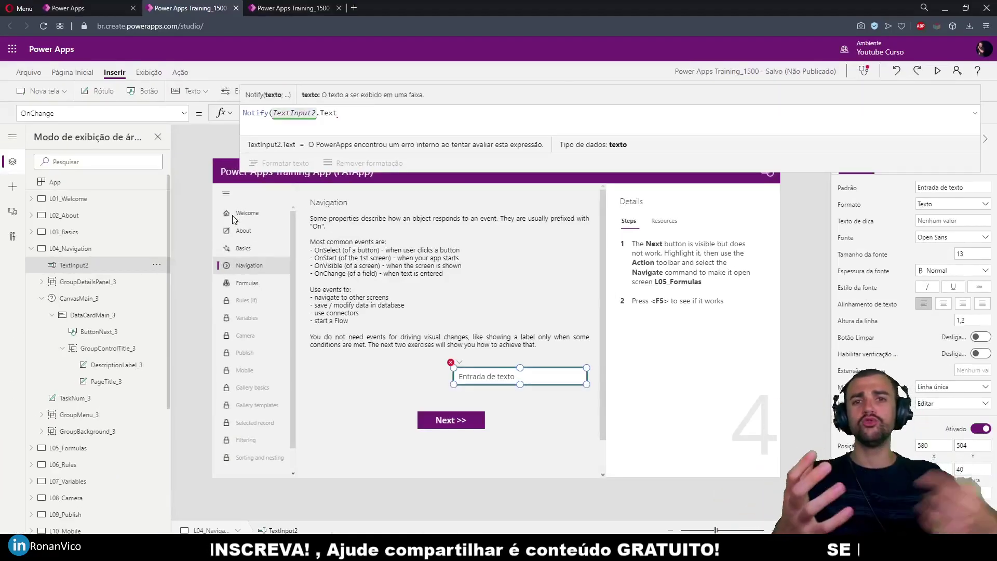
- Replace the text input's OnChange formula with Notify(TextInput2.Text)
key(ctrl+z)
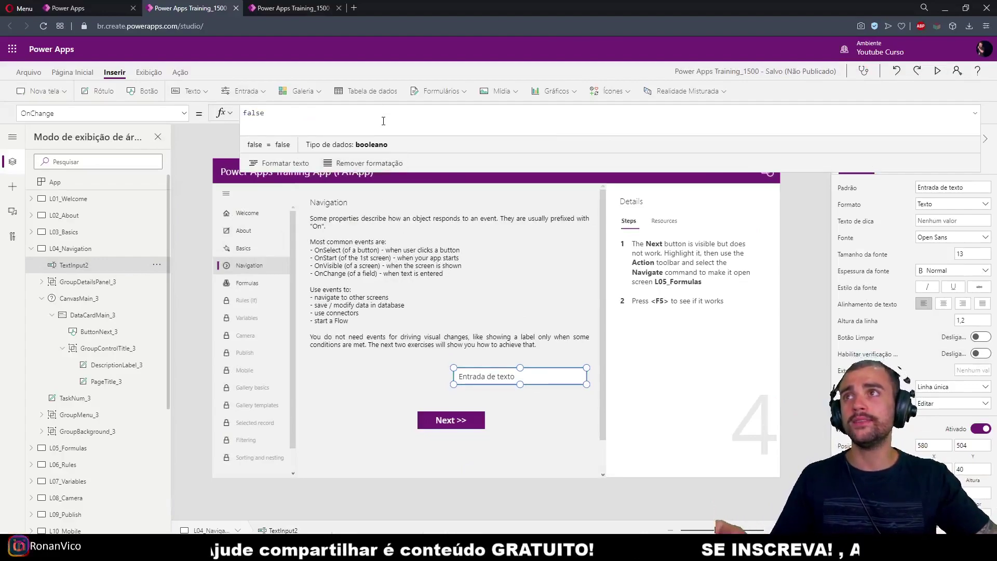
click(304, 111)
key(ctrl+a)
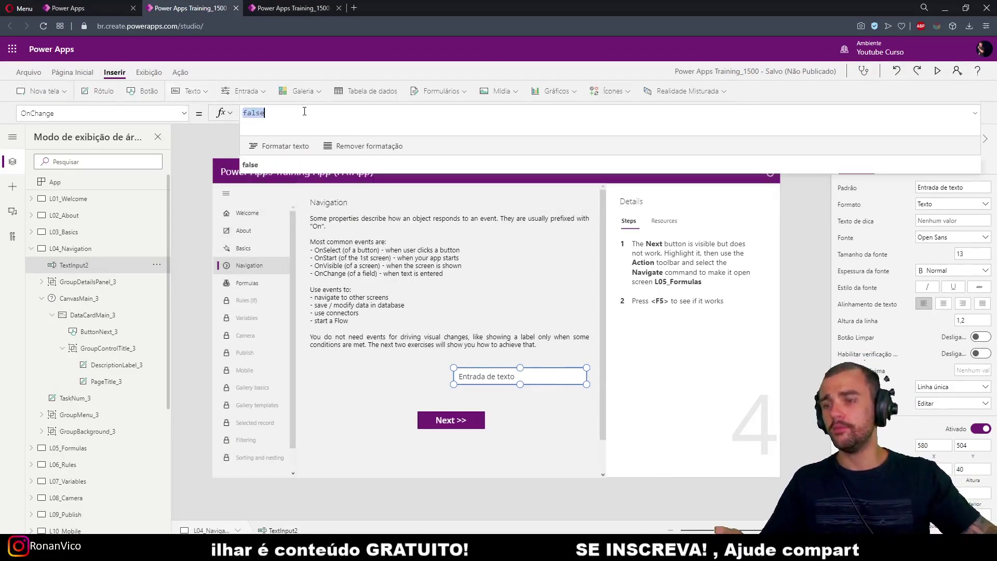
text(Notify()
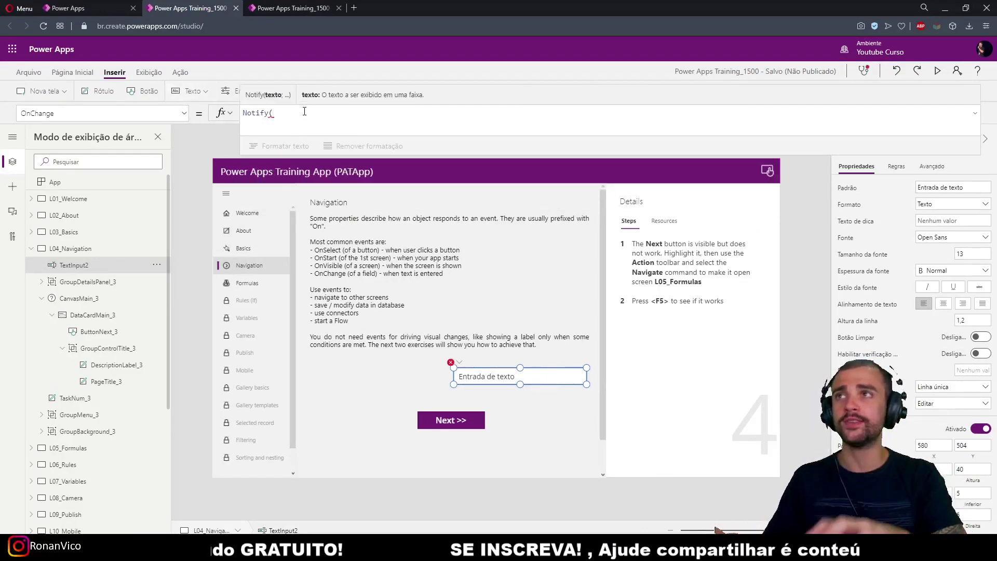
text(TextInput)
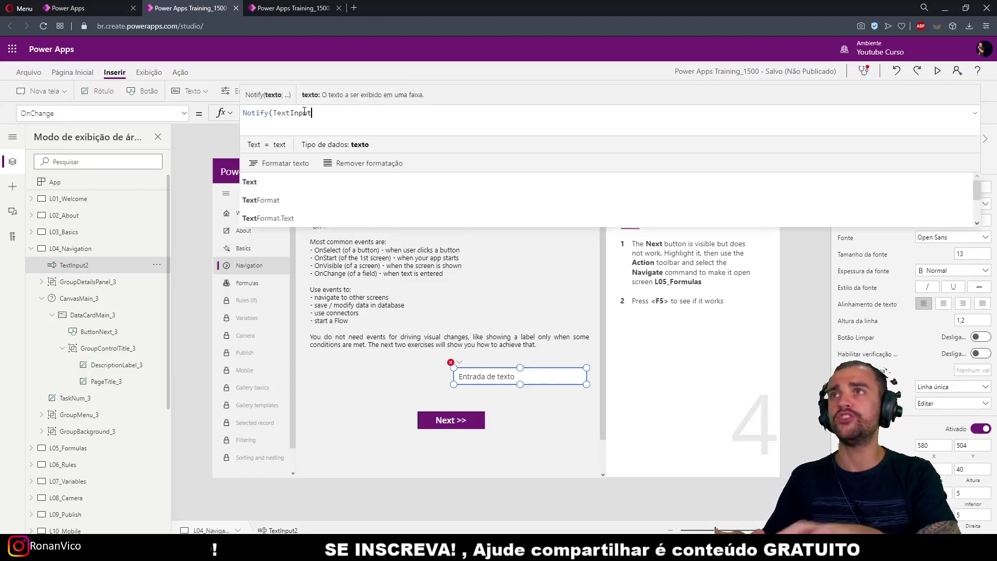
text(2.)
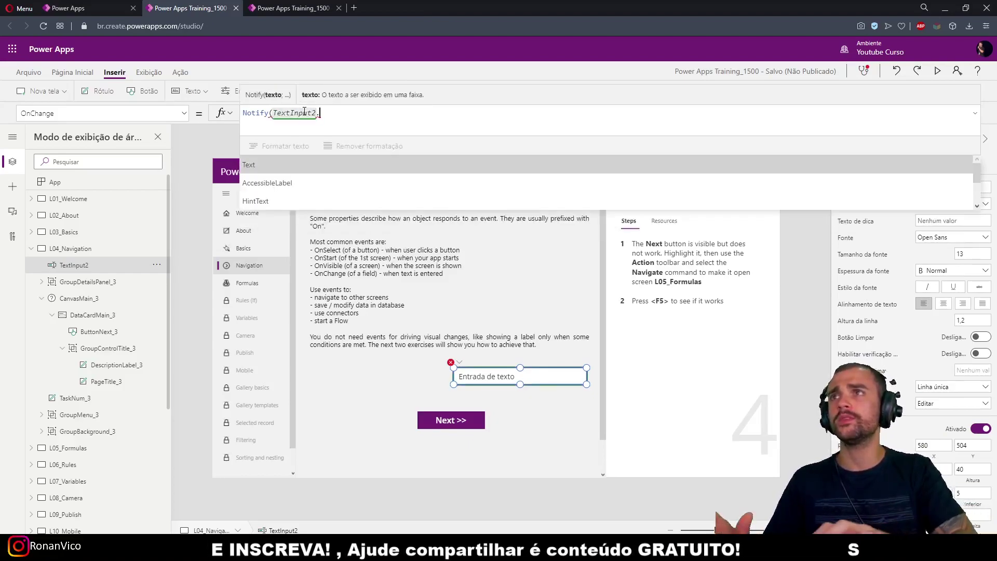
text(Text))
click(536, 428)
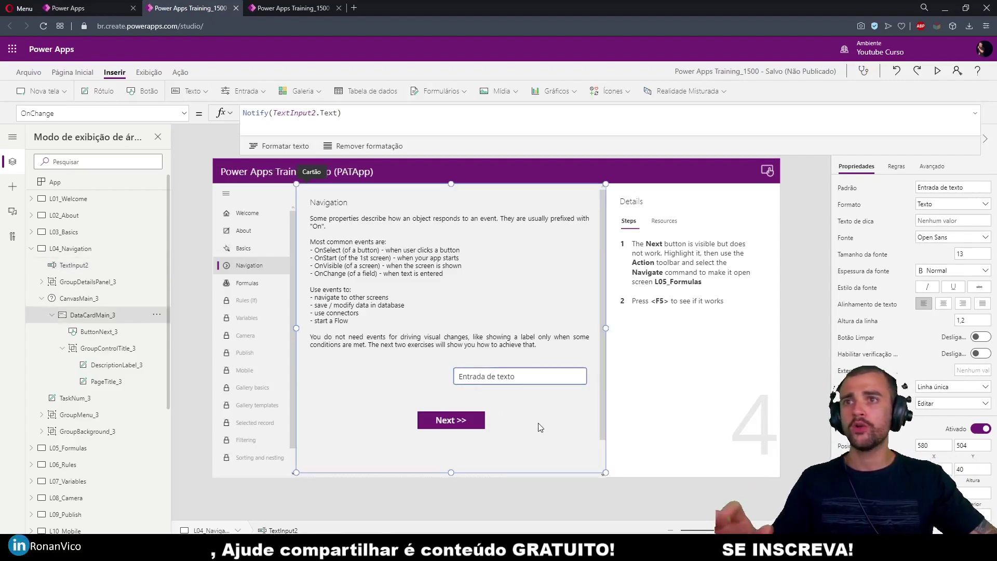
- Preview the app and test the text input's change notification with an edited default text, a first name, and the name plus "top"
key(F5)
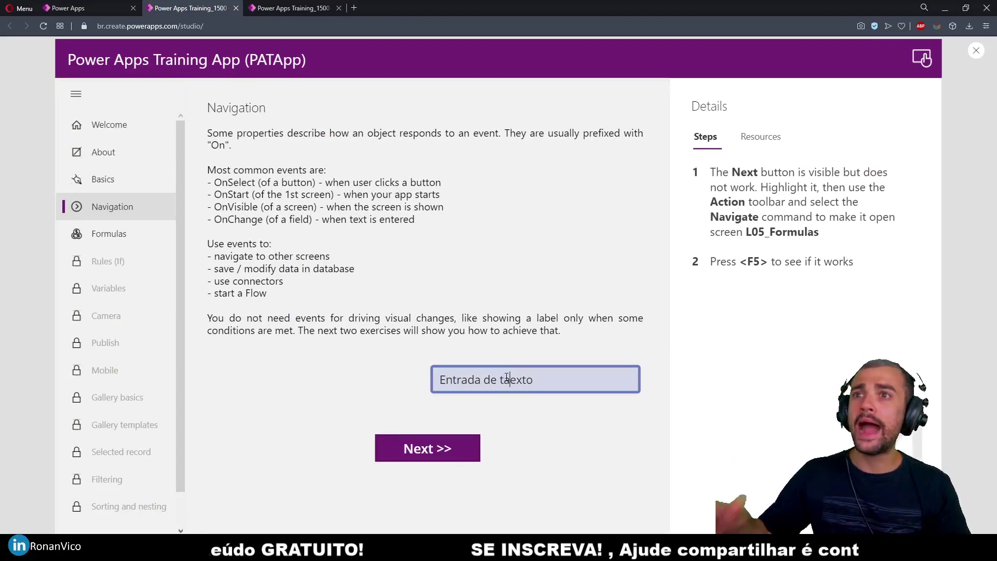
key(Return)
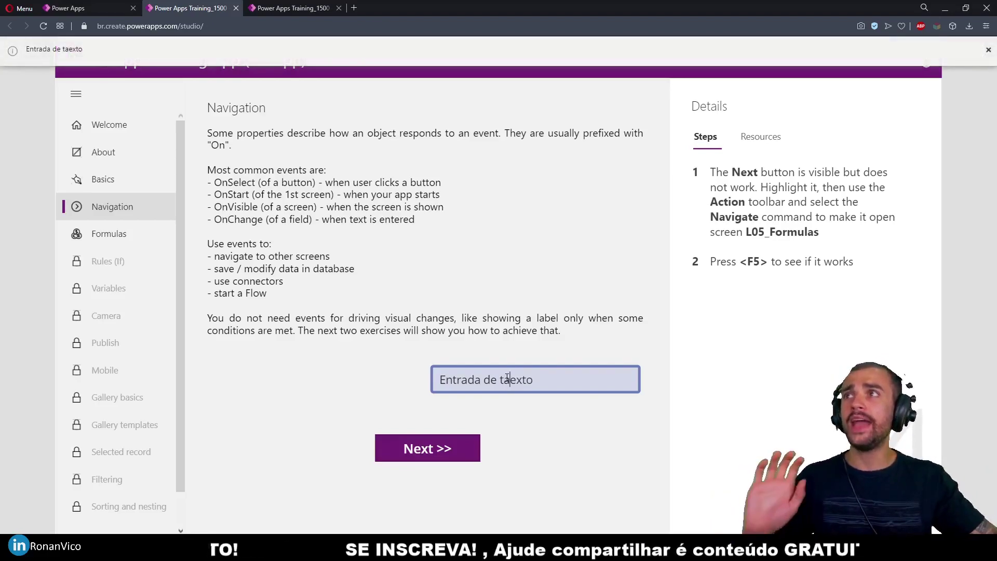
key(ctrl+a)
key(BackSpace)
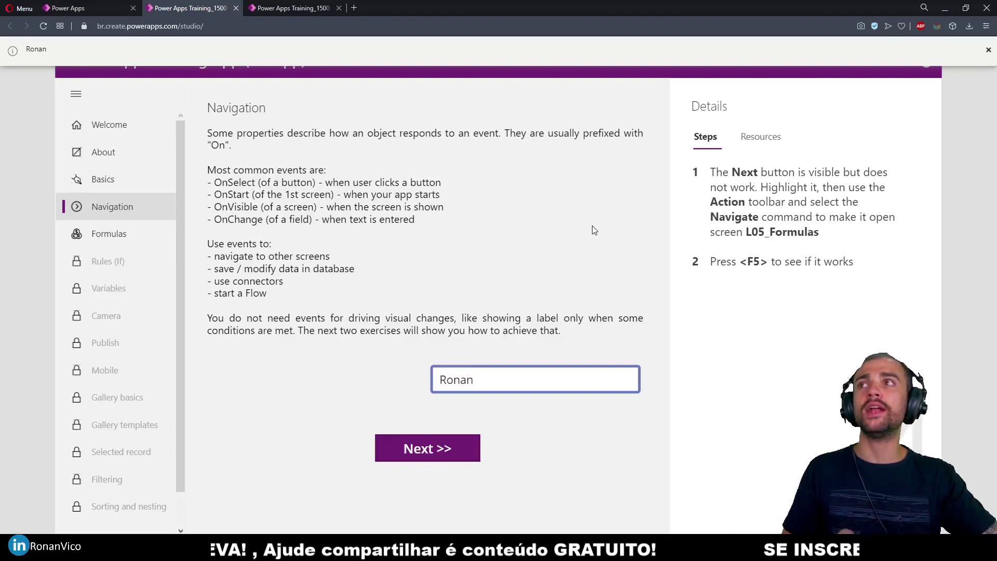
double_click(541, 377)
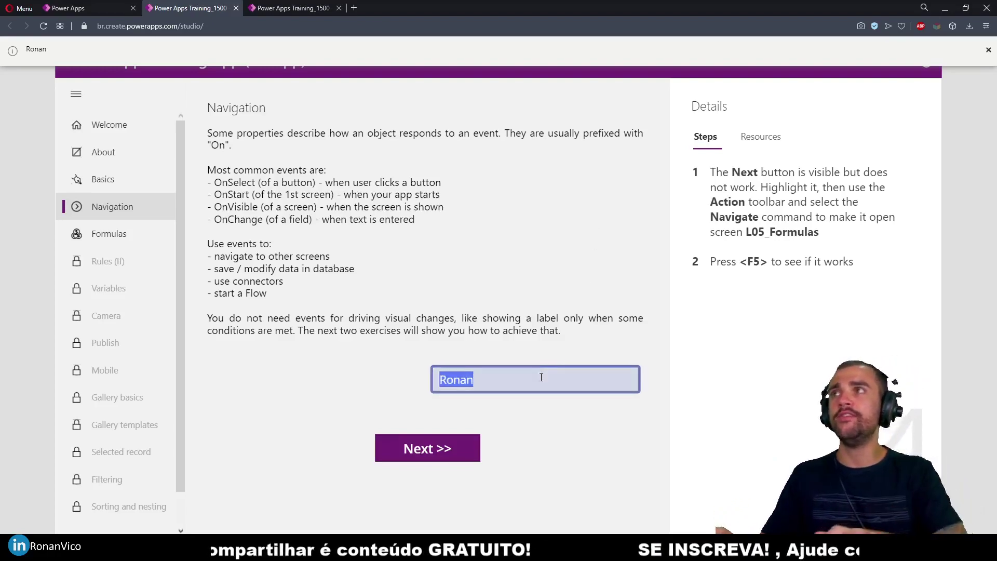
text(top)
click(570, 274)
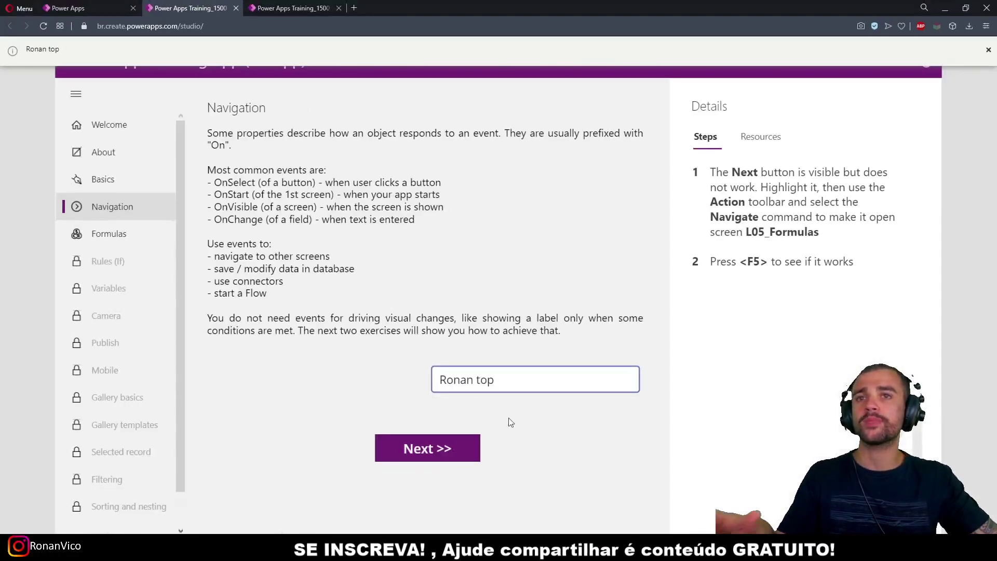
- Enter "Se inscreva e COmpartilhe" in the previewed text input, then end the preview and dismiss the testing tip
click(524, 371)
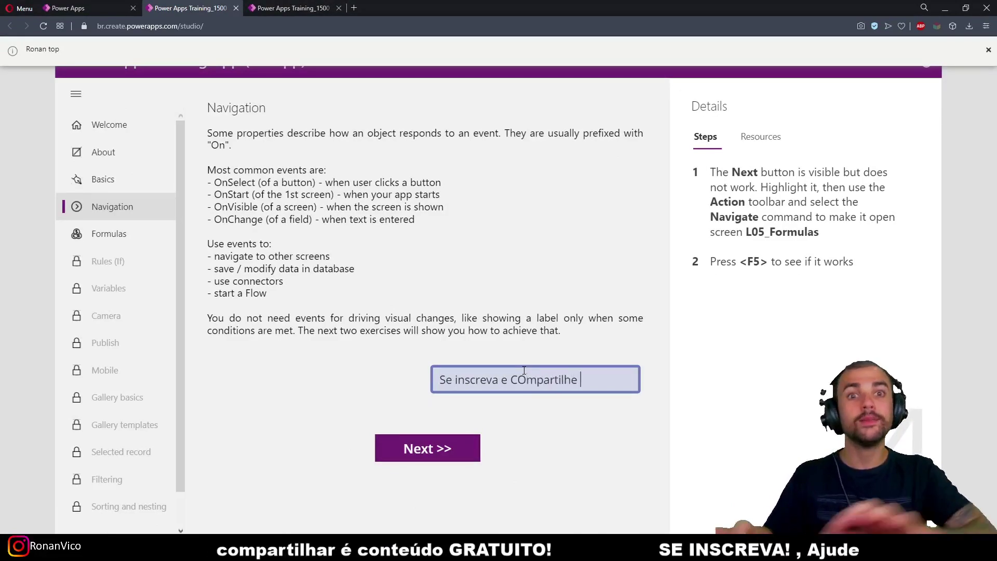
click(632, 223)
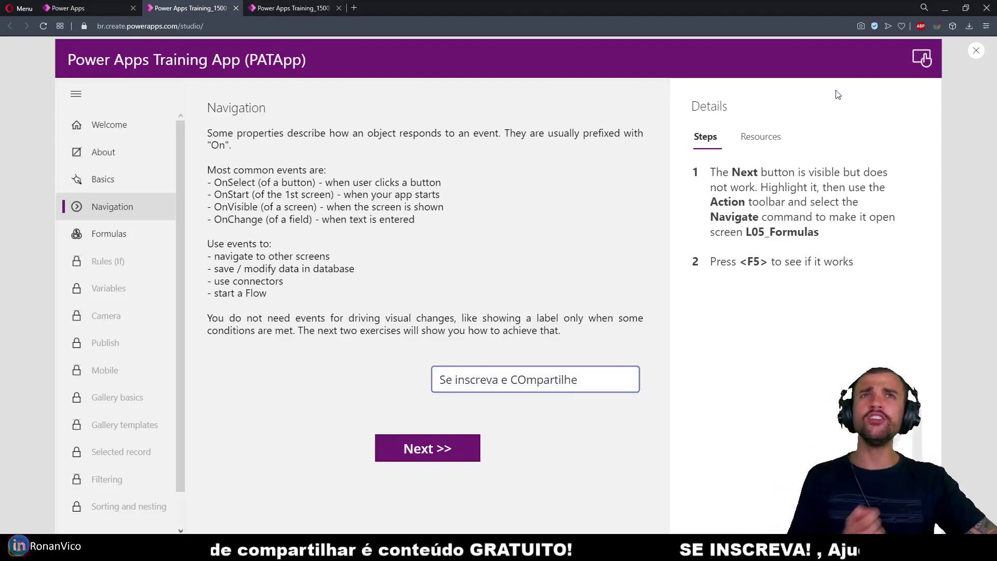
click(975, 52)
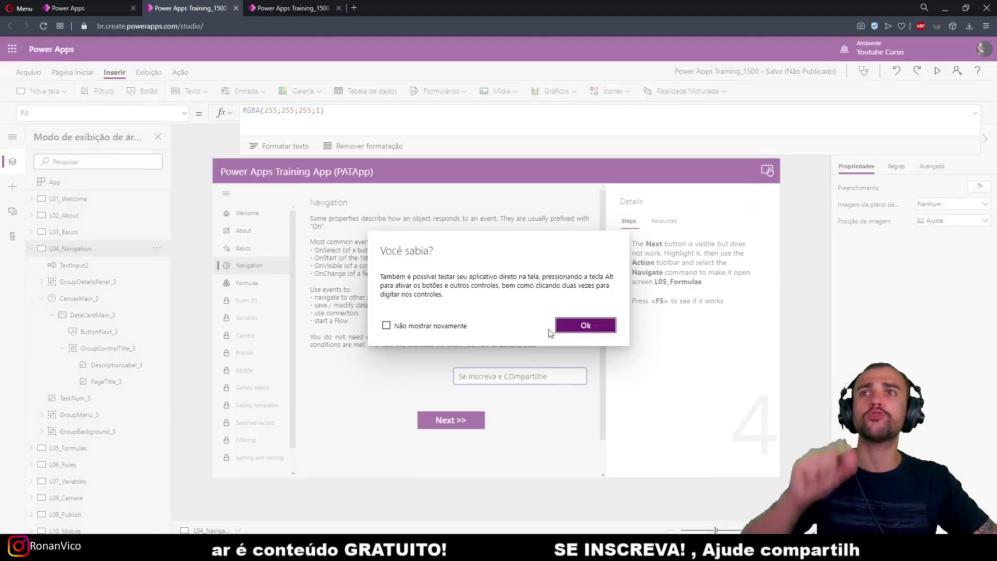
click(575, 326)
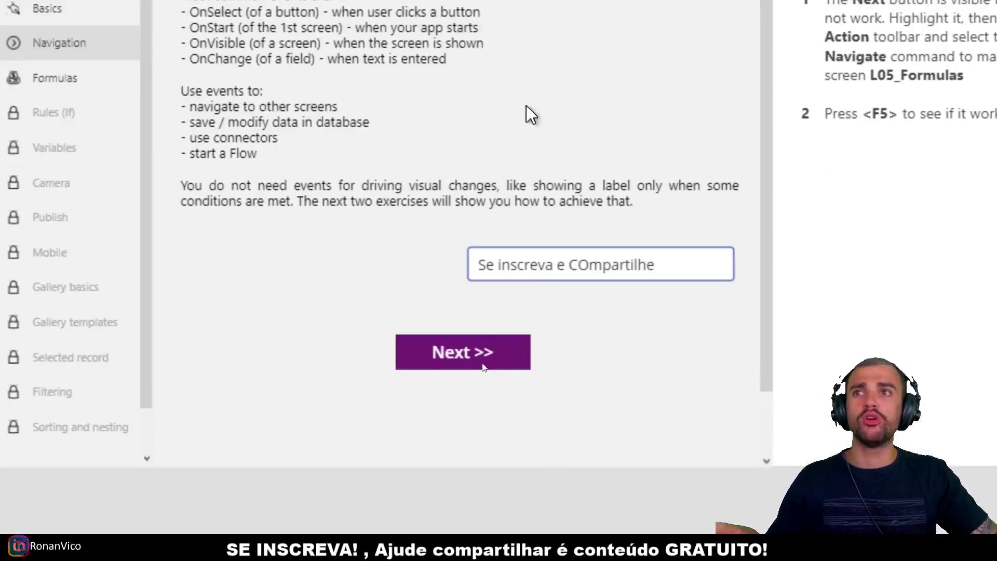
click(517, 460)
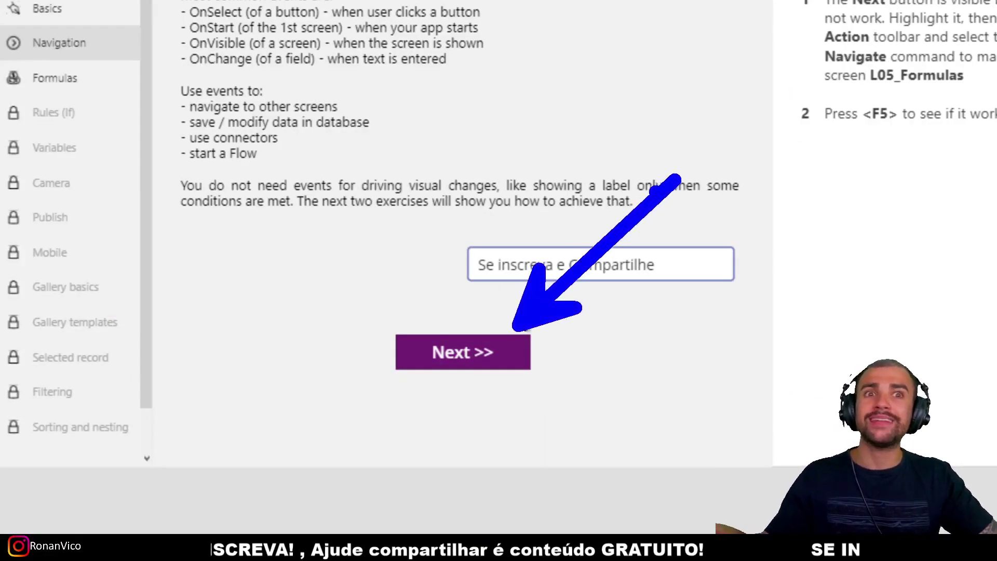
click(371, 306)
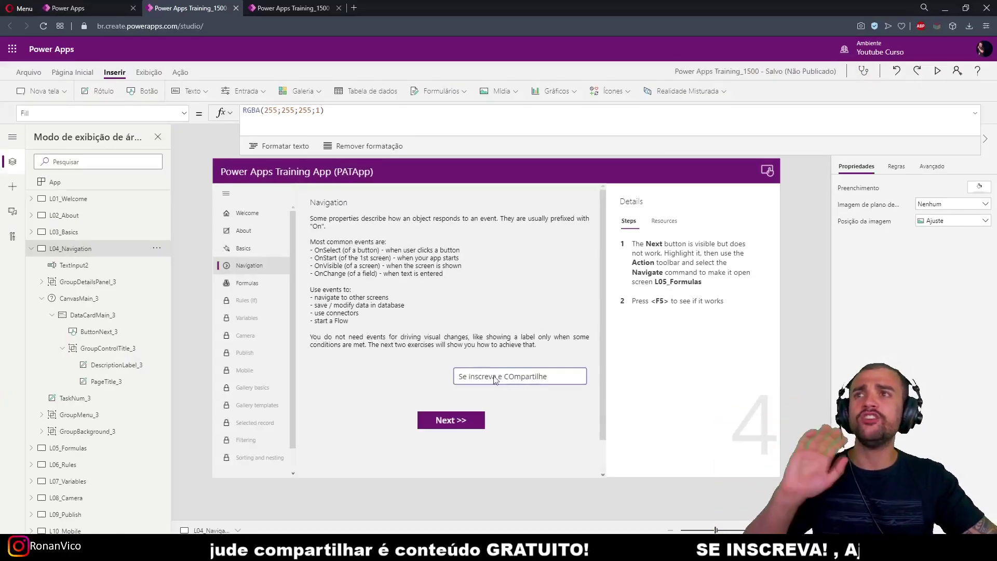
click(571, 355)
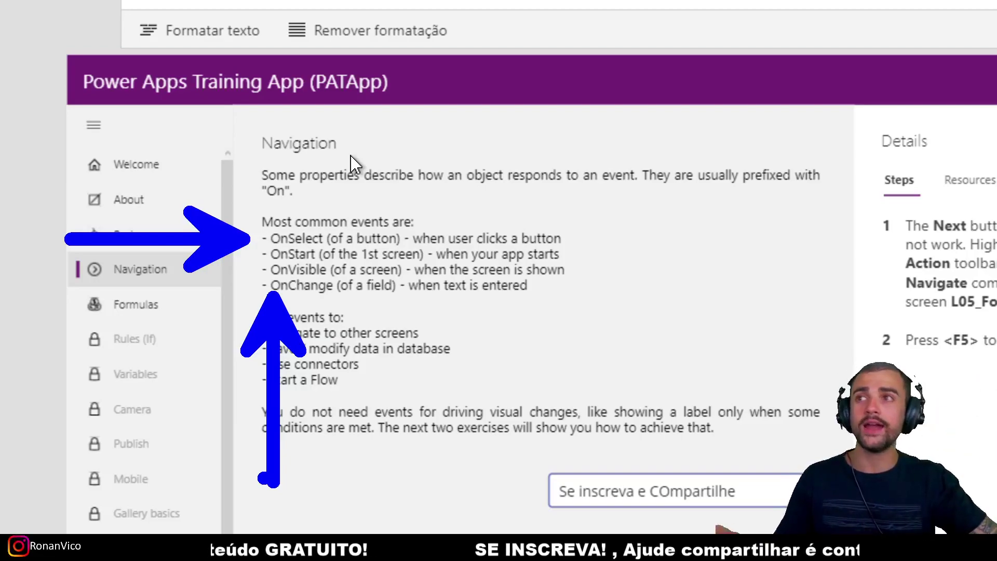
mouse_move(263, 306)
mouse_down()
mouse_move(187, 332)
mouse_move(254, 265)
mouse_move(151, 324)
mouse_up()
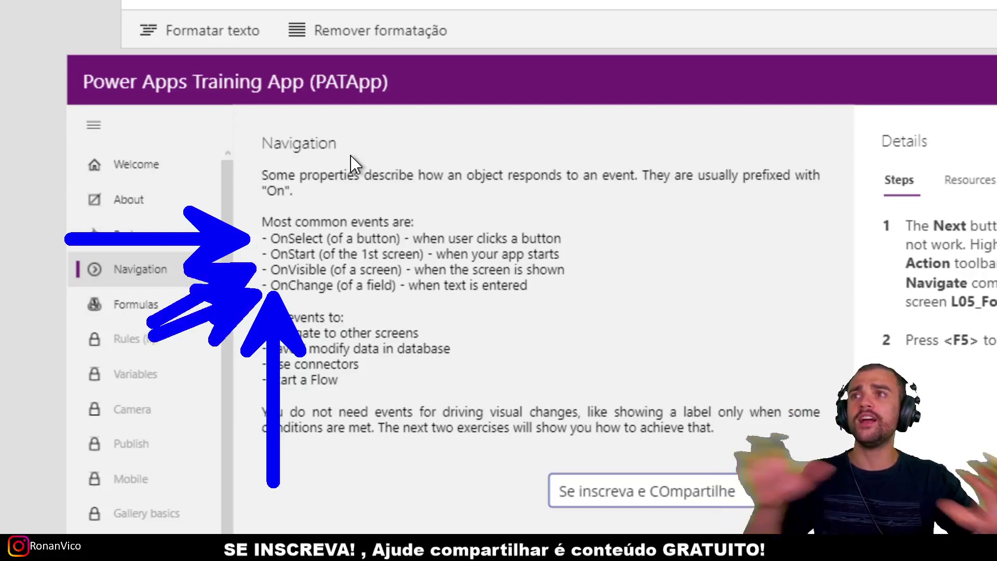
key(Escape)
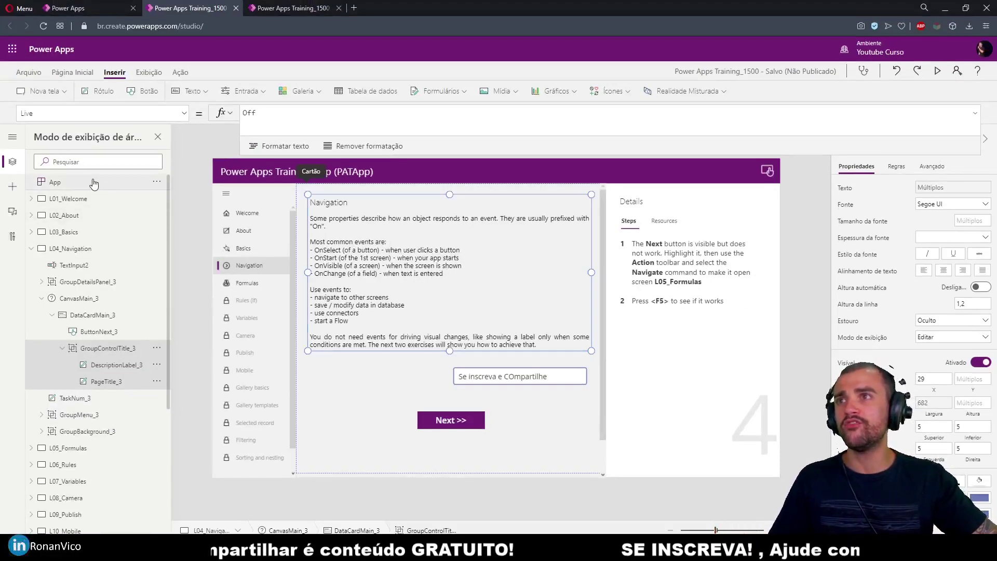
click(328, 265)
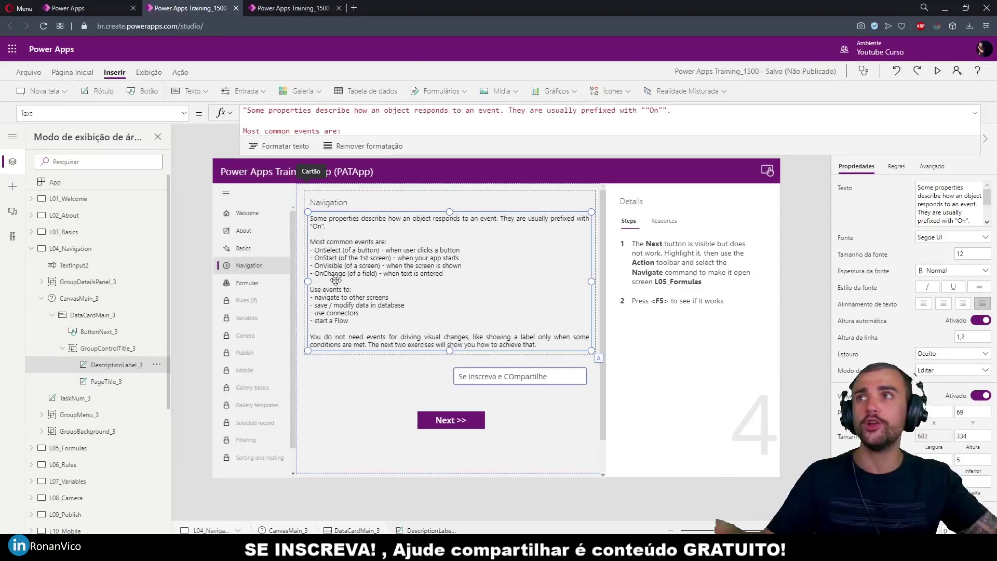
click(99, 264)
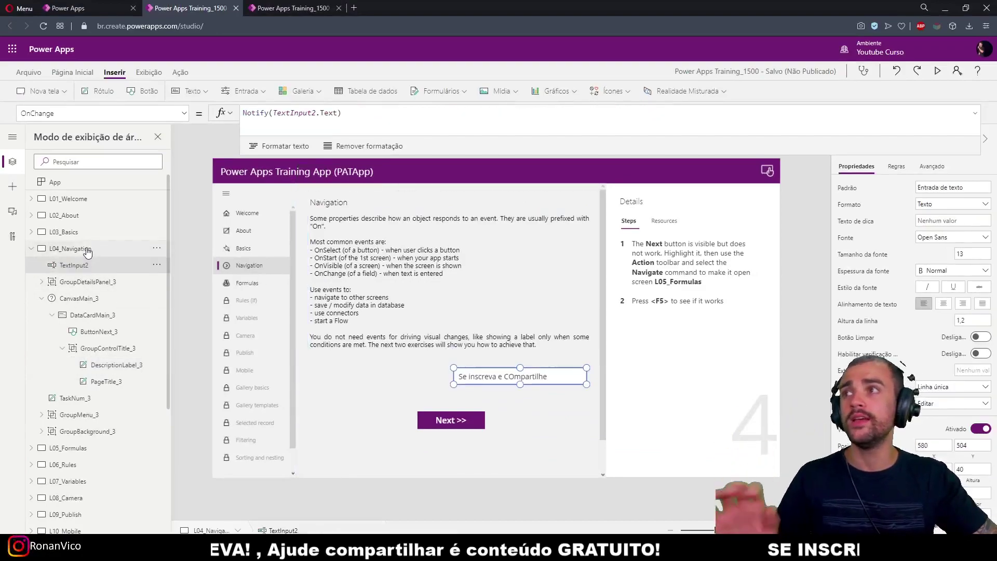
- Add Notify("Cheguei na tela l04 de eventos");; as a new first line of the L04_Navigation screen's OnVisible formula
click(81, 253)
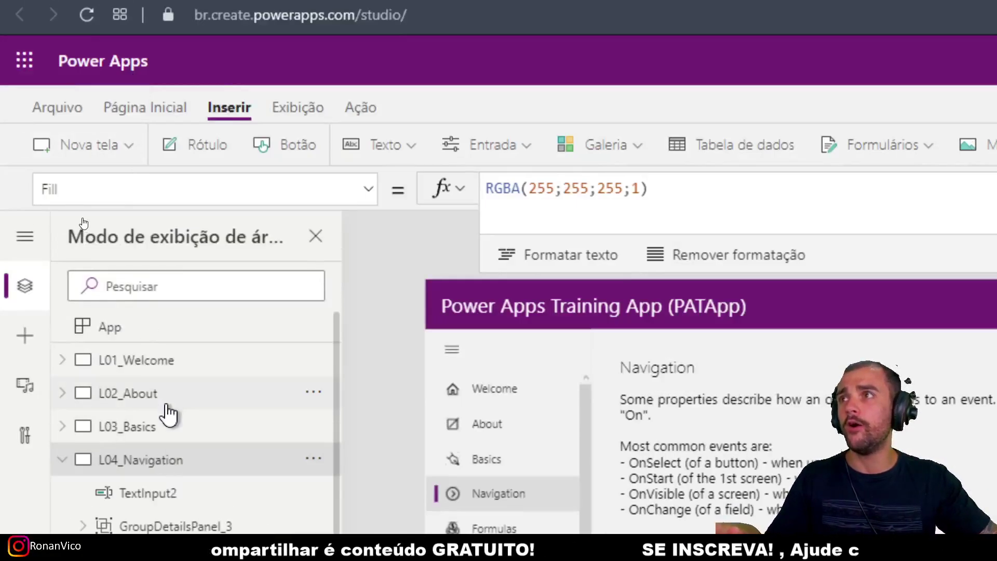
click(371, 192)
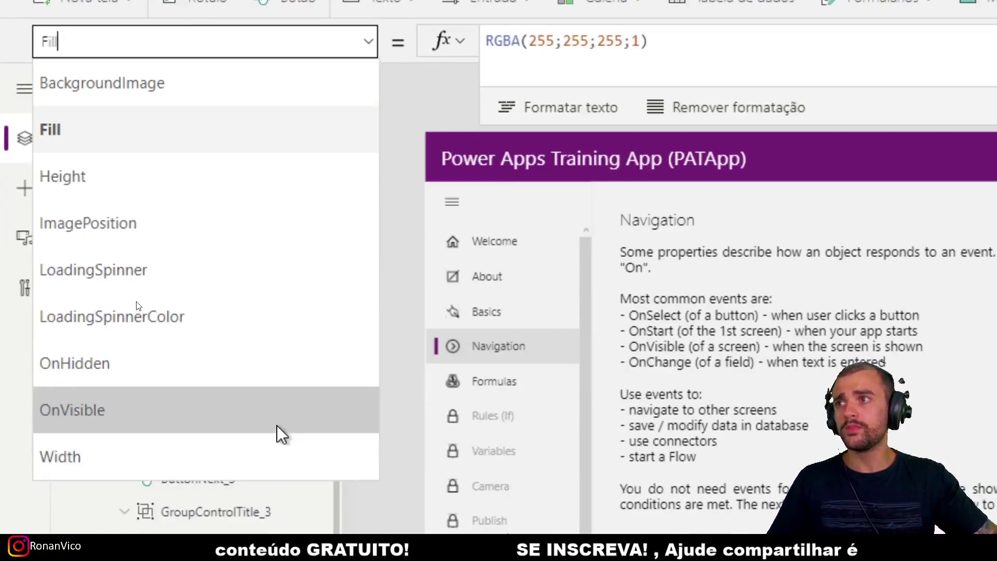
click(250, 410)
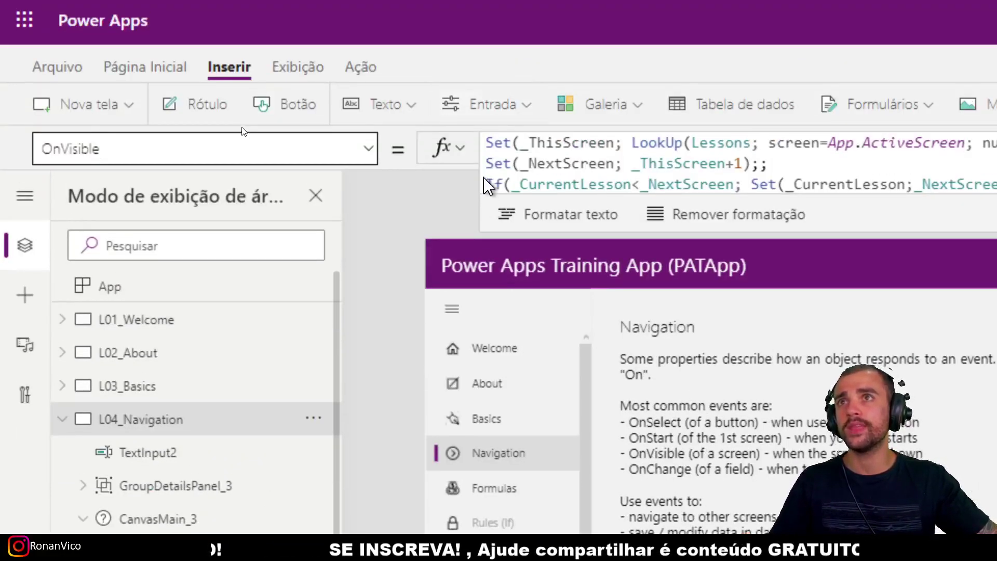
click(494, 40)
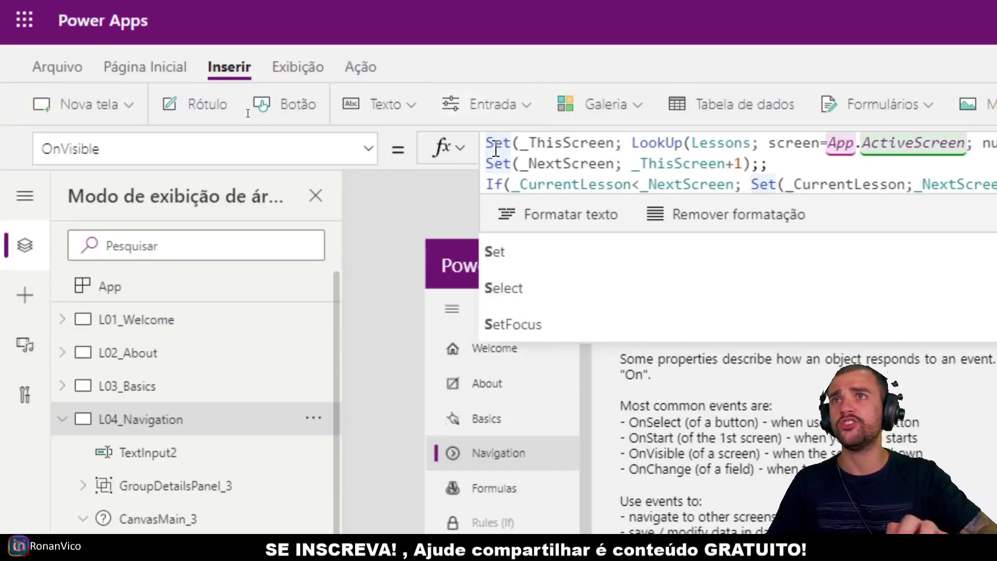
key(shift+Return)
text(Set)
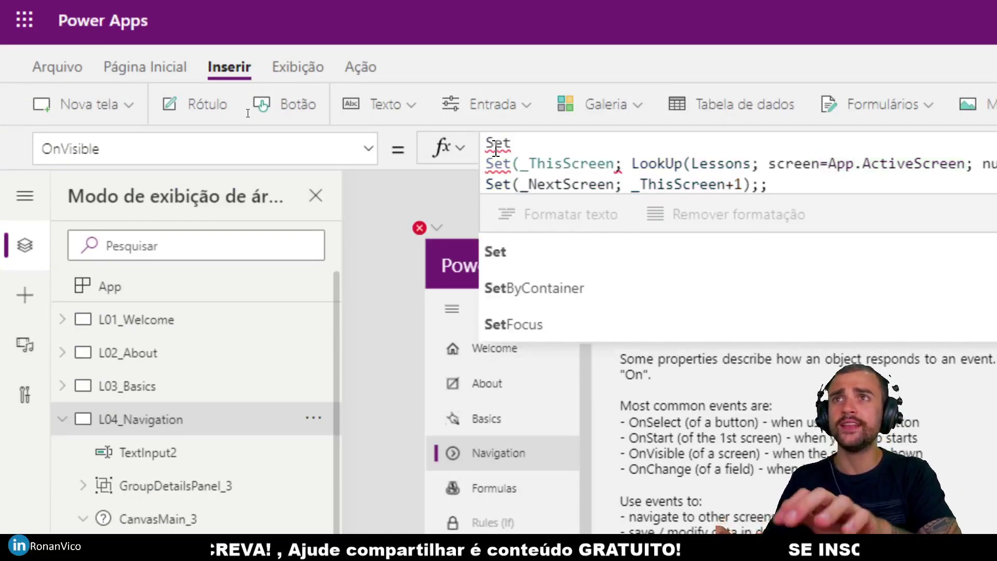
key(BackSpace)
key(BackSpace)
key(BackSpace)
text(Notify)
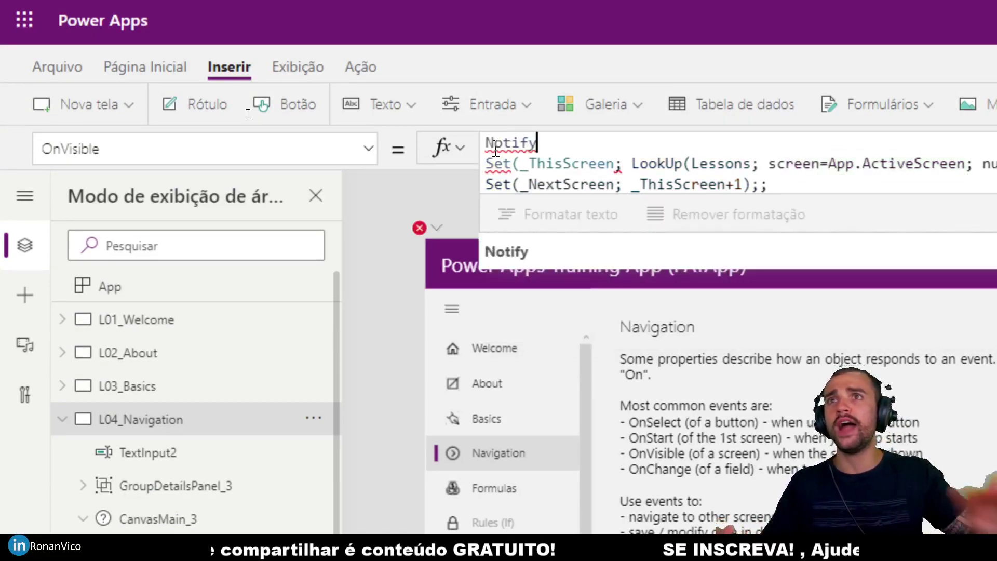
text(("Cheguei na tela 104)
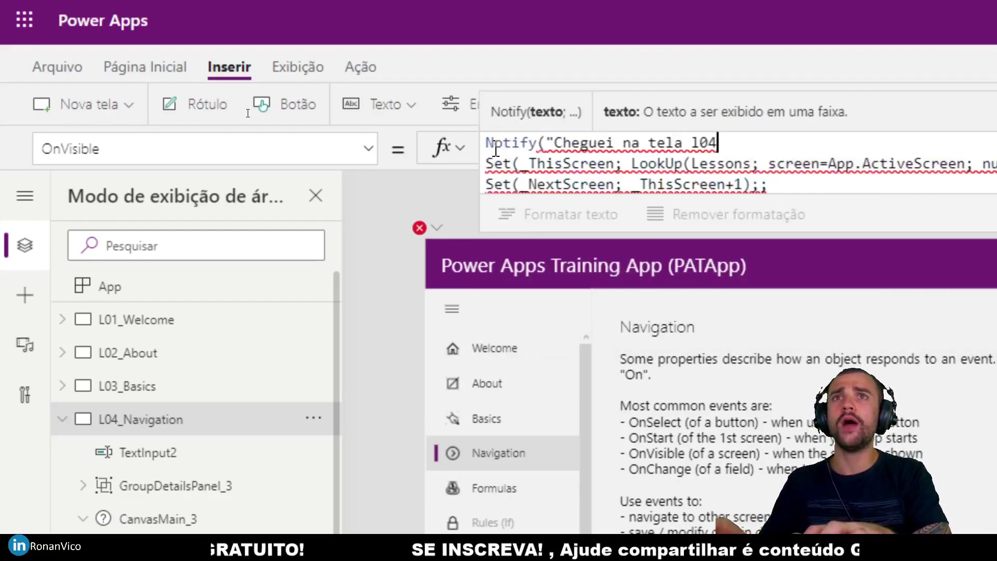
text( de eventos"))
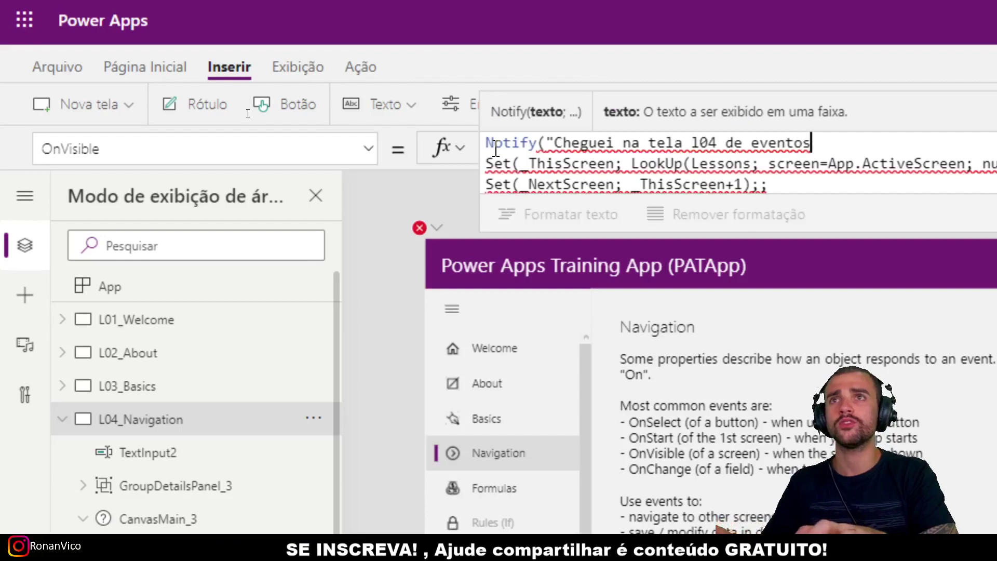
text(;;)
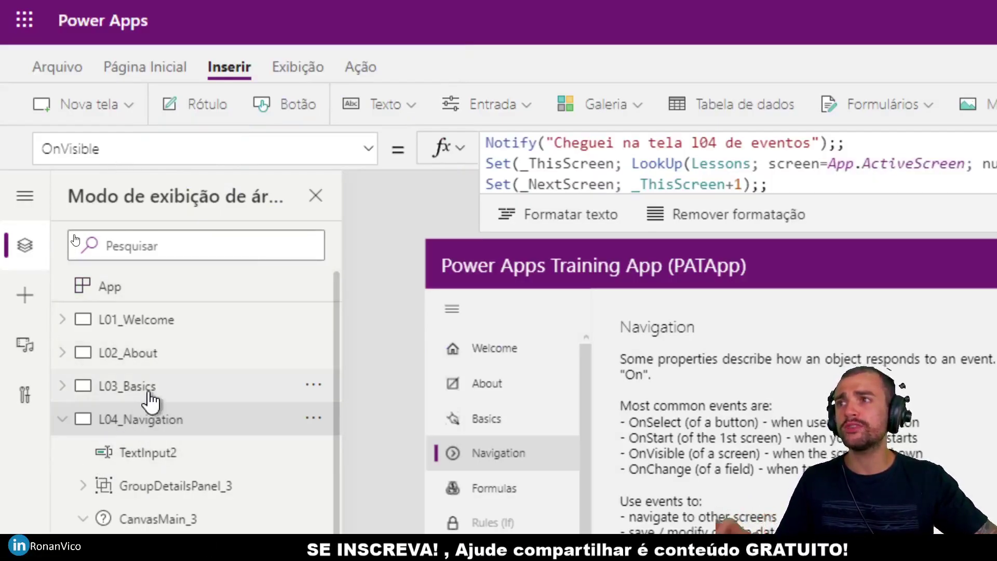
- Preview the app from the L03_Basics screen and use its Next button to open the Navigation screen, testing the OnVisible notification
click(148, 400)
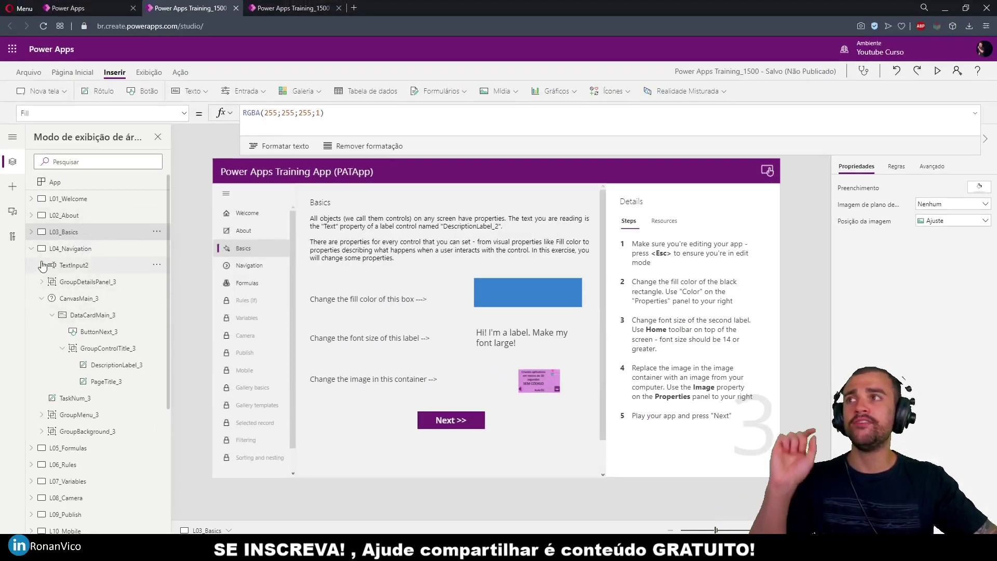
click(32, 249)
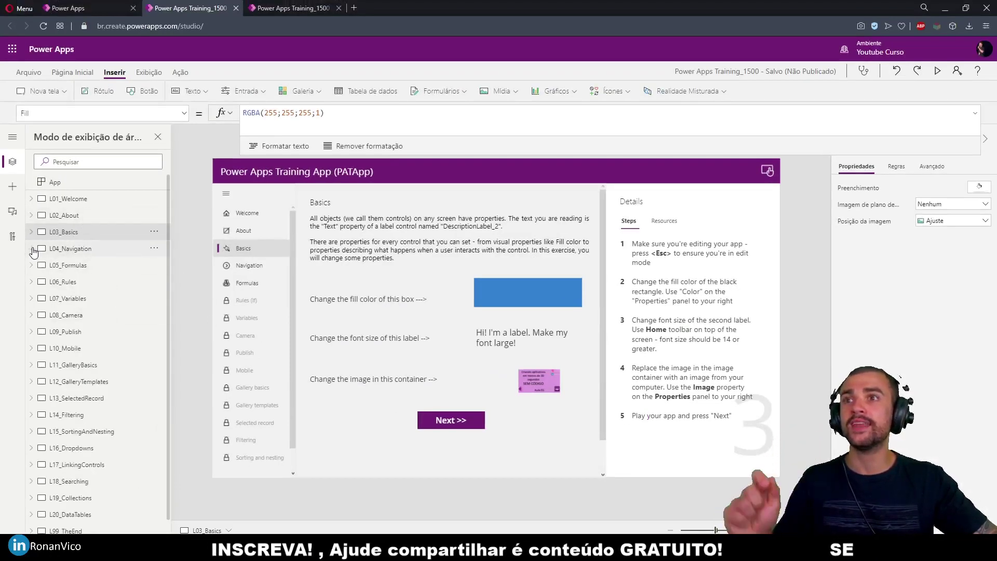
key(F5)
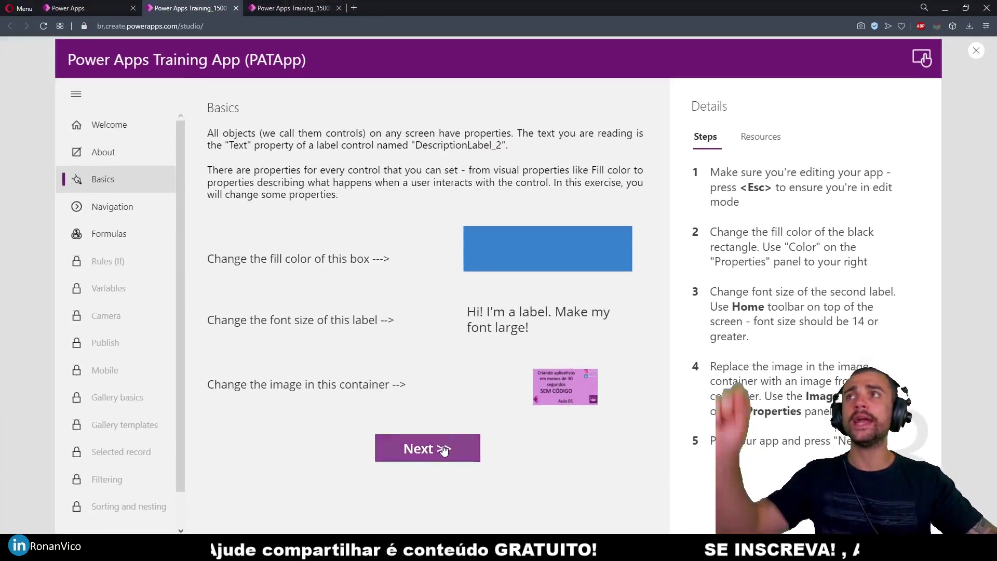
click(443, 453)
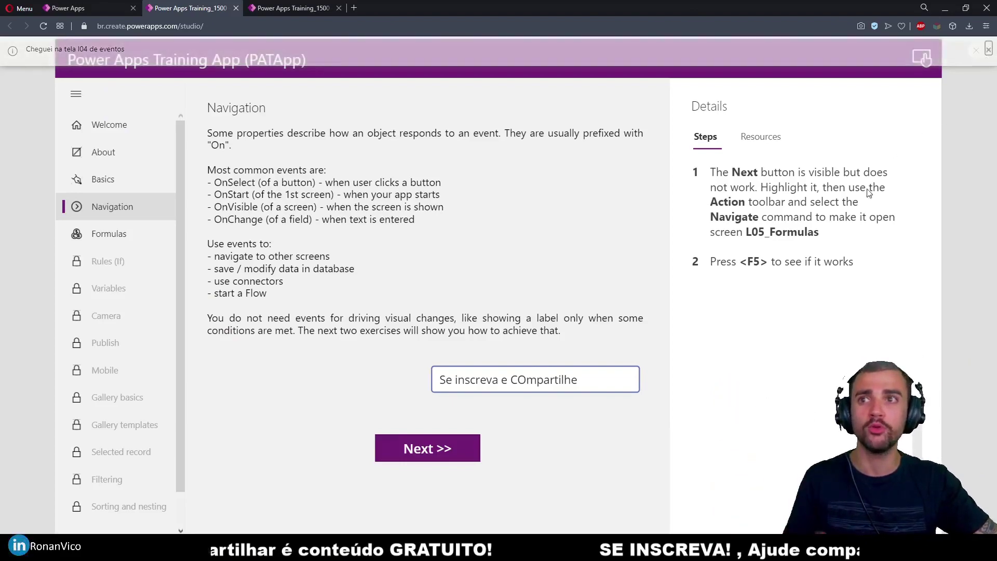
- End the preview, dismiss the testing tip, and expand the L04_Navigation screen's controls down to its main data card
click(978, 53)
click(597, 326)
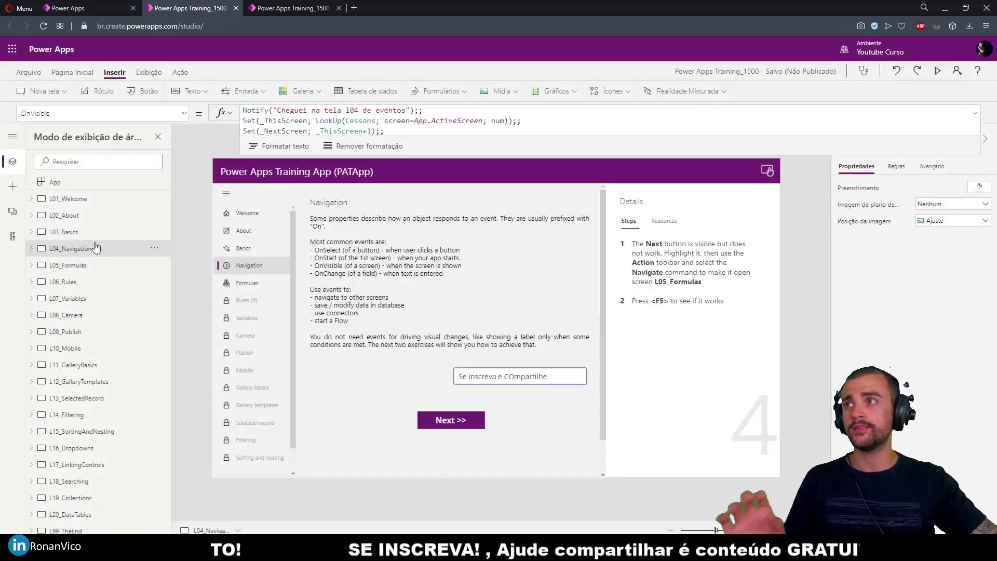
click(31, 248)
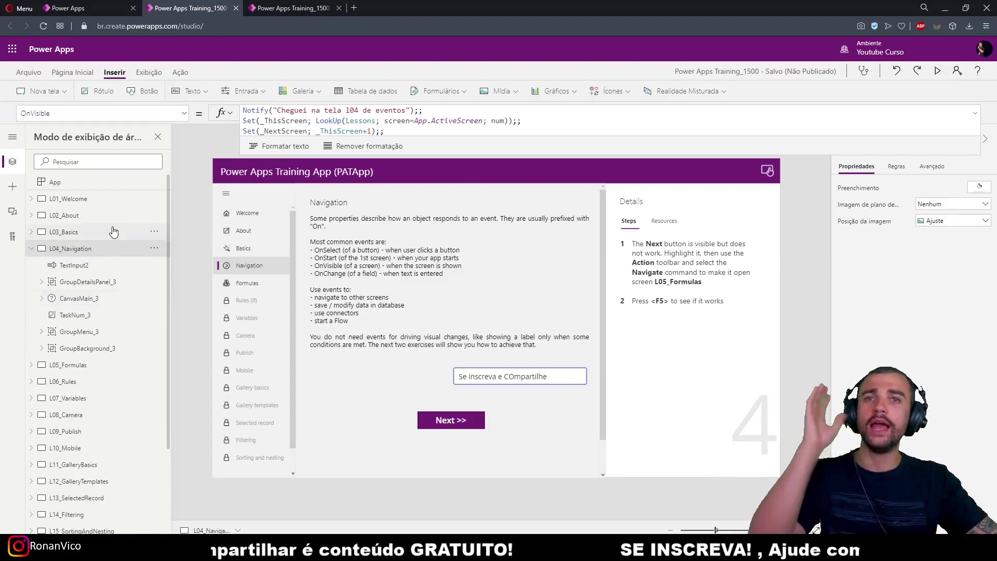
click(484, 293)
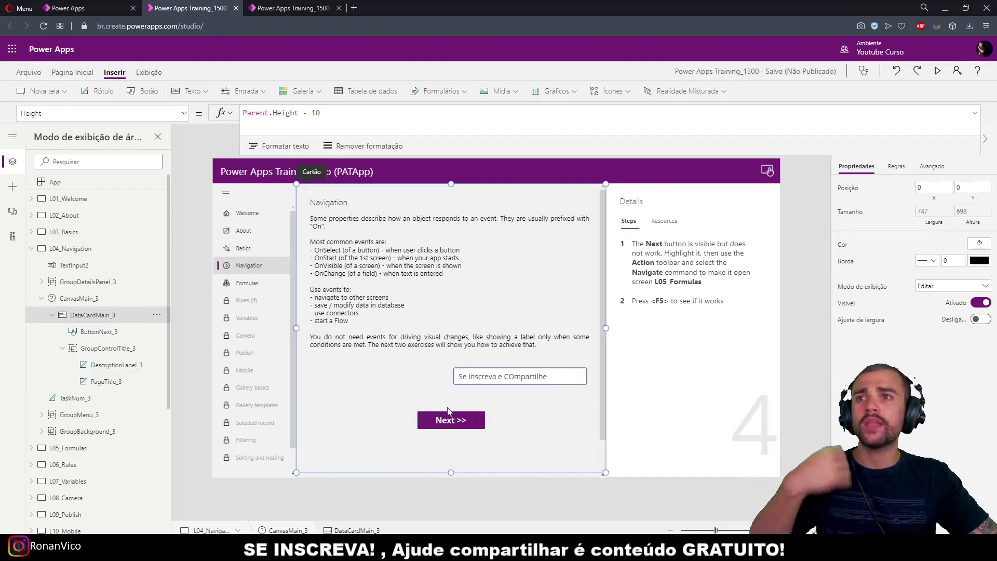
- Preview the Navigation screen to test its Next button, then end the preview and dismiss the testing tip
key(F5)
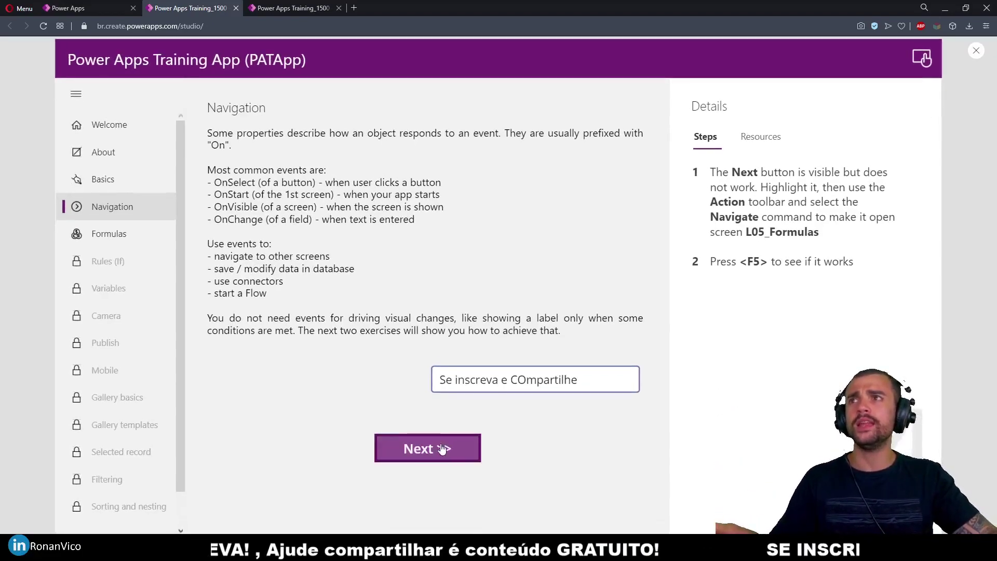
click(440, 459)
click(437, 436)
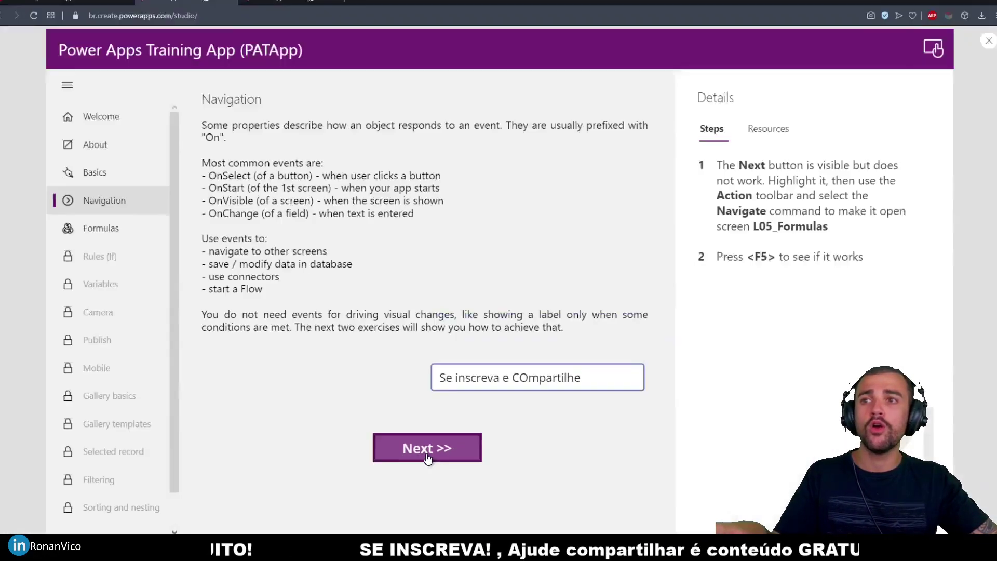
click(426, 453)
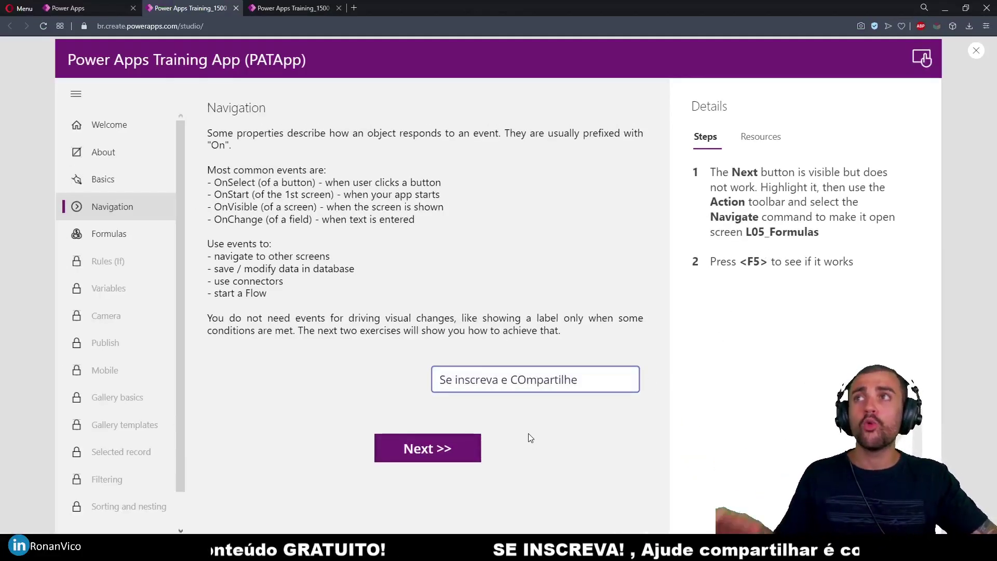
click(977, 51)
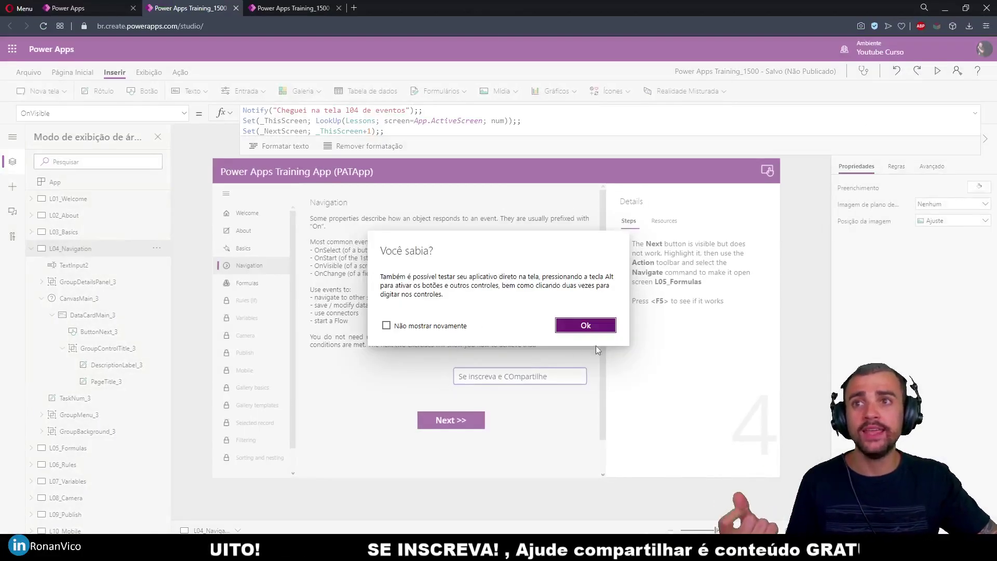
click(586, 324)
- Copy the entire OnSelect formula of the Next button on the L03_Basics screen
click(454, 425)
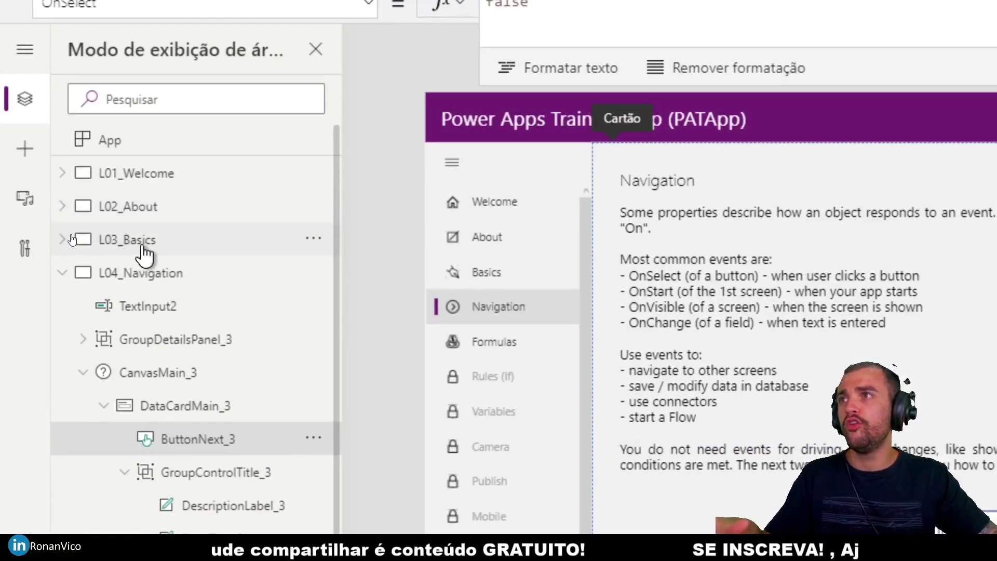
click(144, 249)
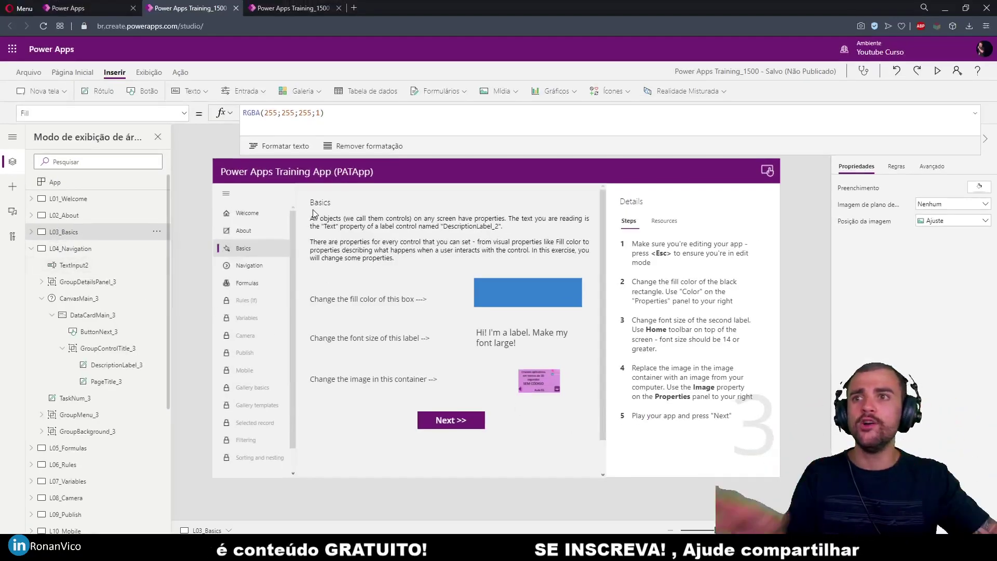
click(472, 423)
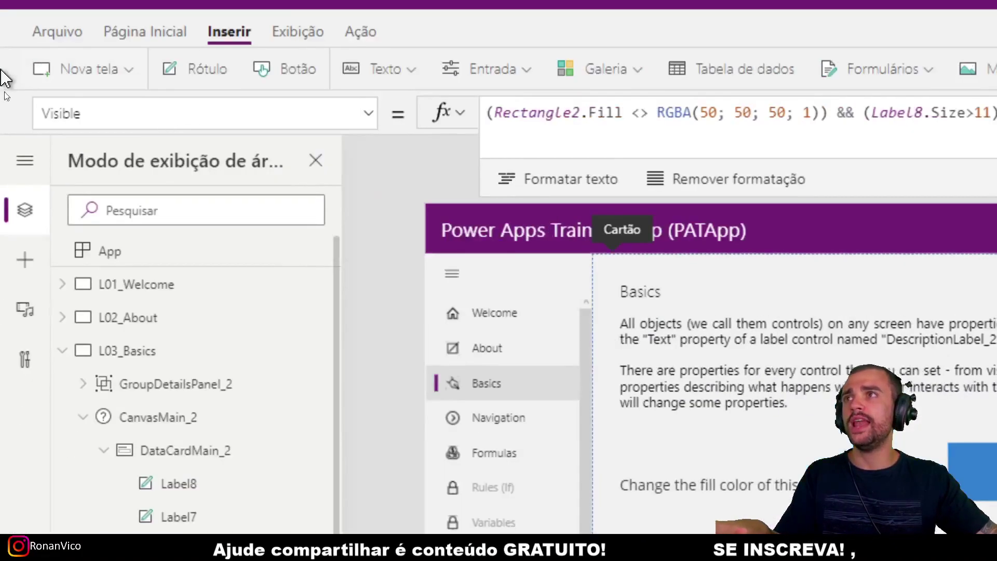
click(368, 114)
scroll(231, 298, up, 3)
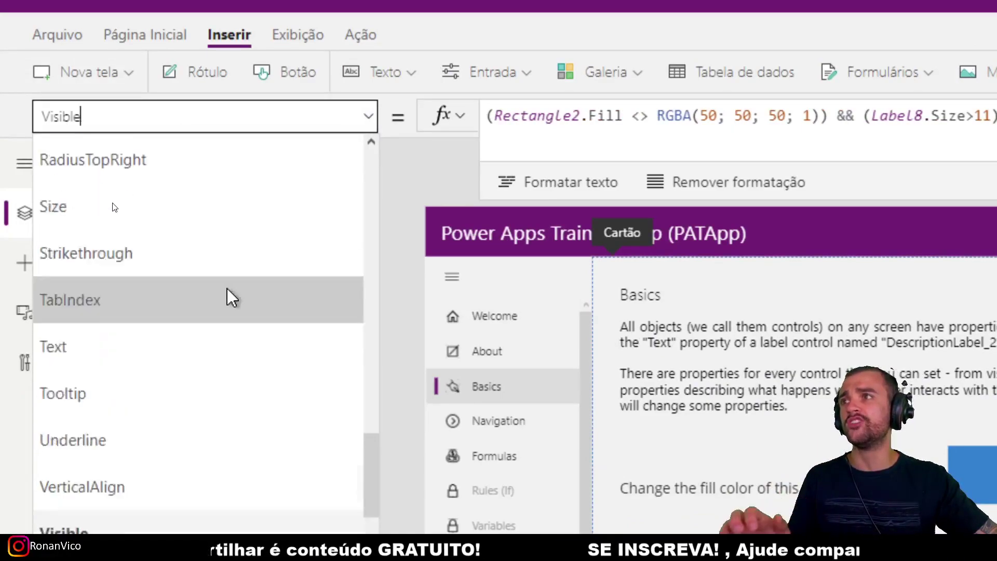
scroll(231, 297, up, 10)
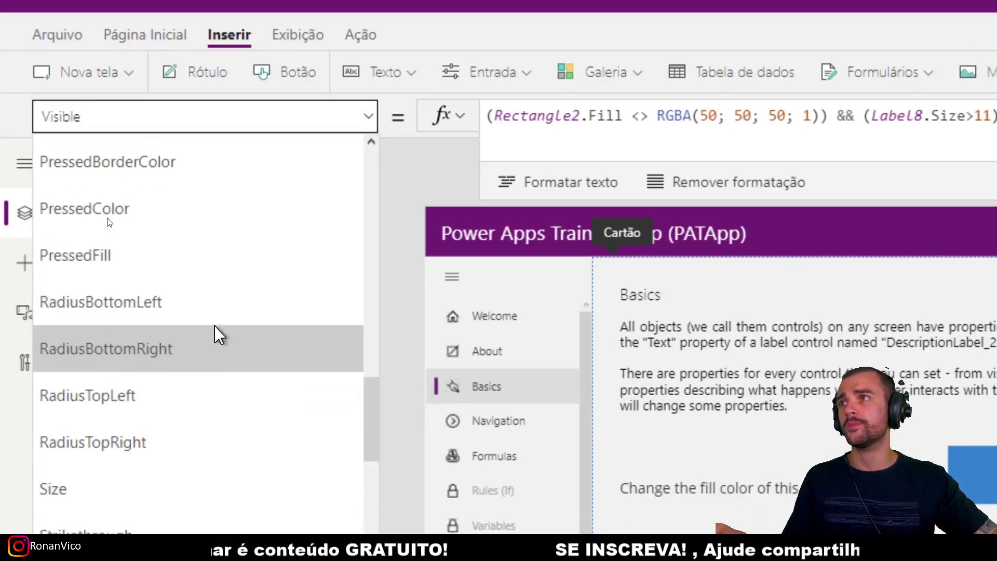
click(163, 347)
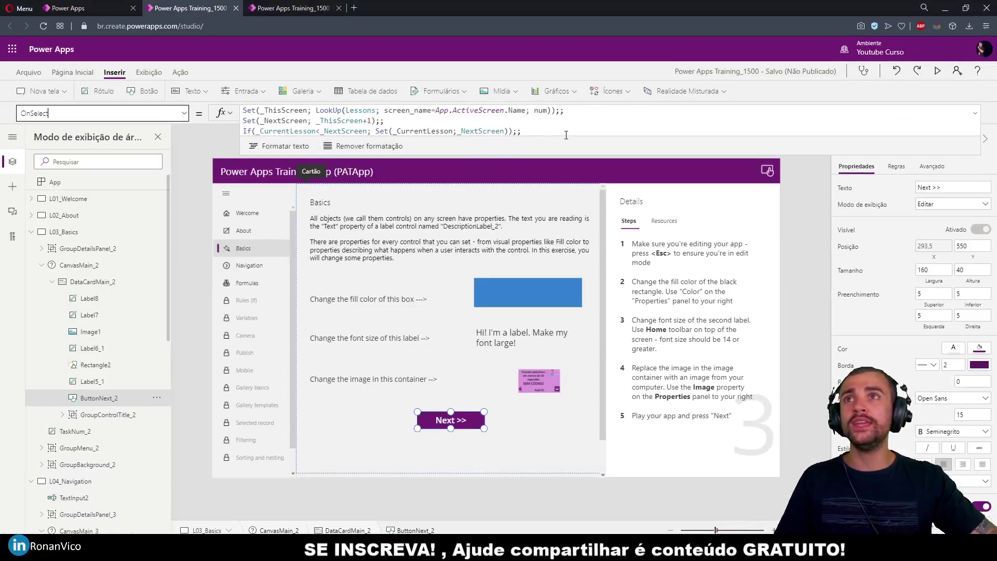
click(566, 135)
drag(566, 155, 557, 209)
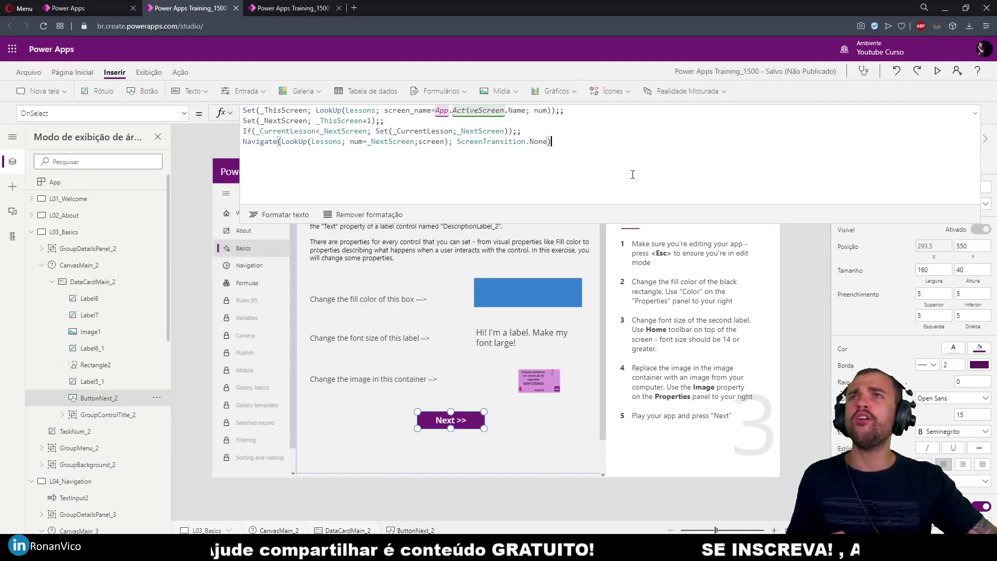
key(ctrl+a)
key(ctrl+c)
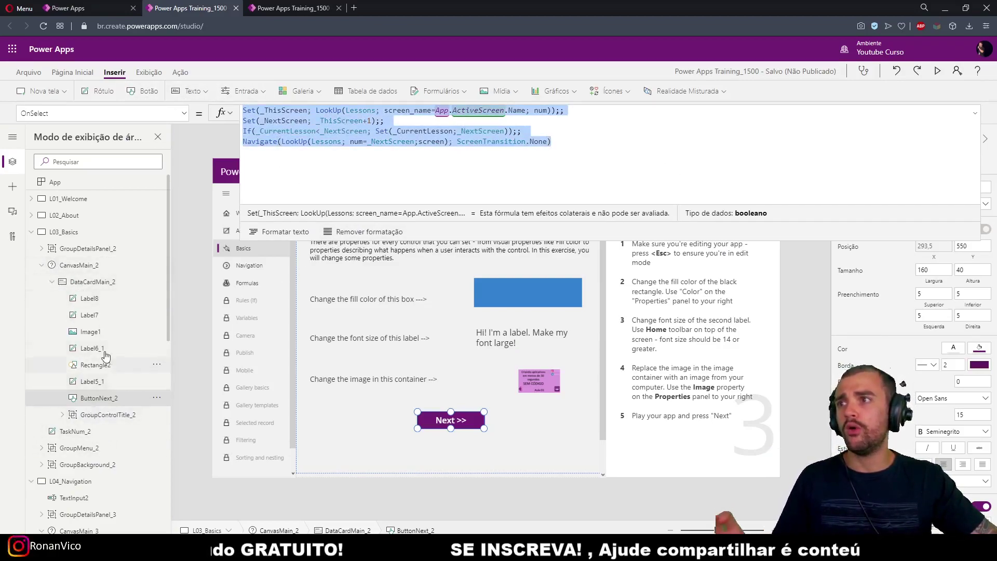
- Replace the OnSelect formula of L04_Navigation's ButtonNext_3 with the formula copied from the L03_Basics Next button
click(31, 232)
click(68, 248)
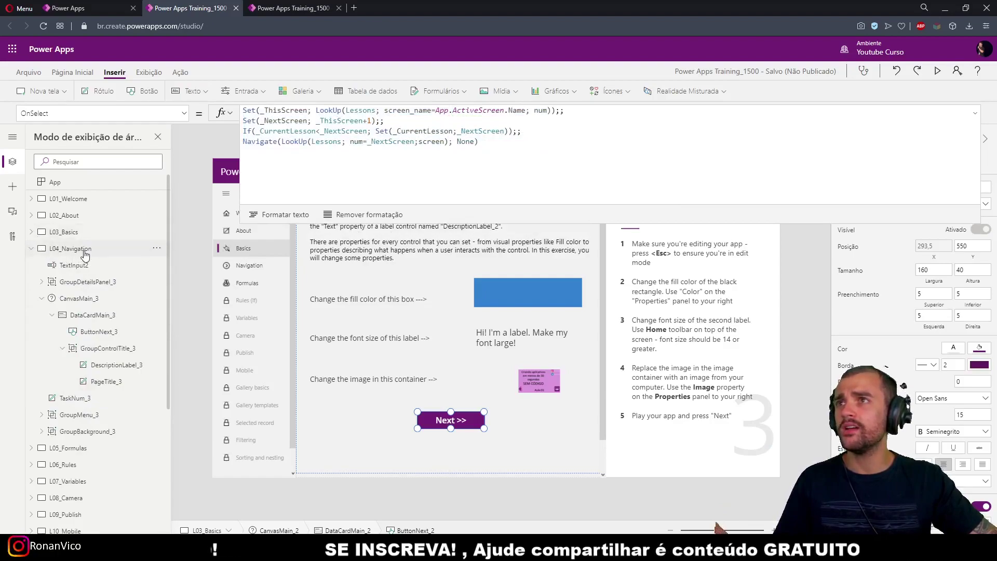
click(92, 315)
click(97, 331)
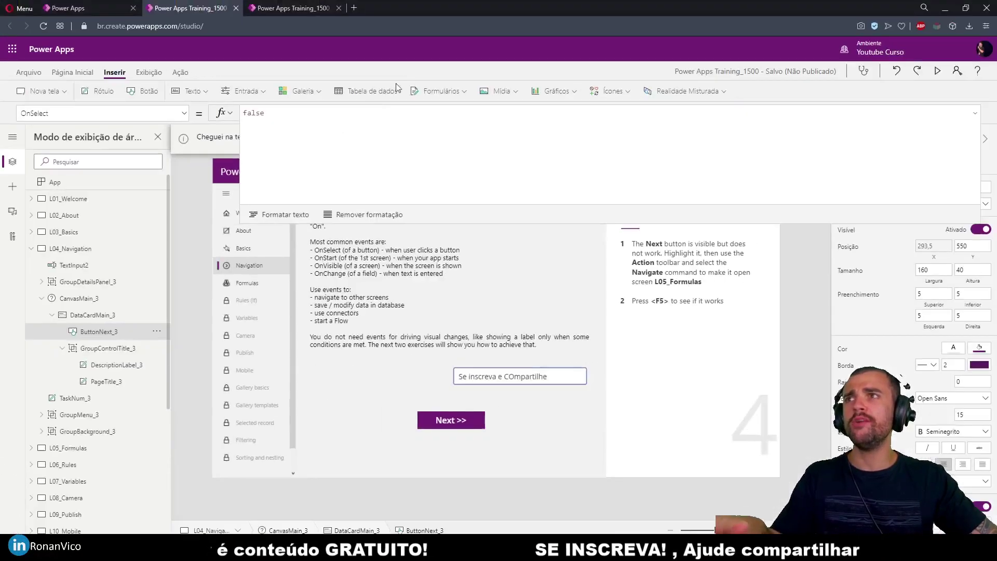
key(ctrl+a)
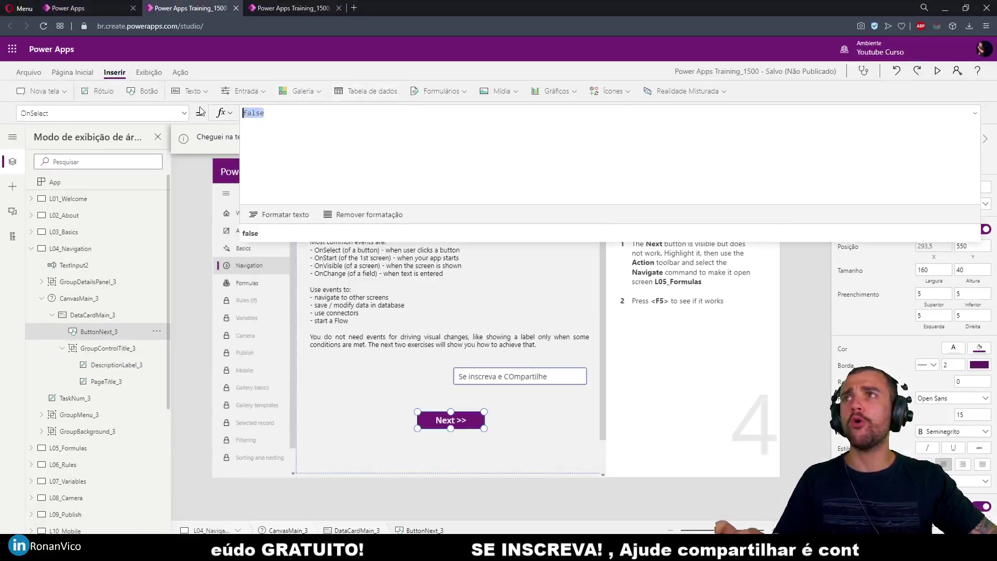
key(ctrl+v)
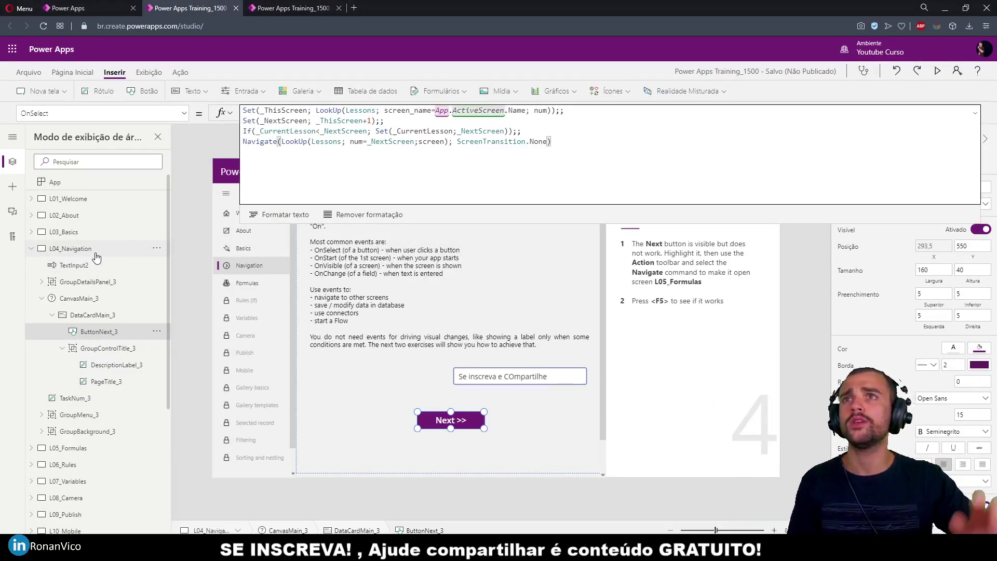
click(453, 478)
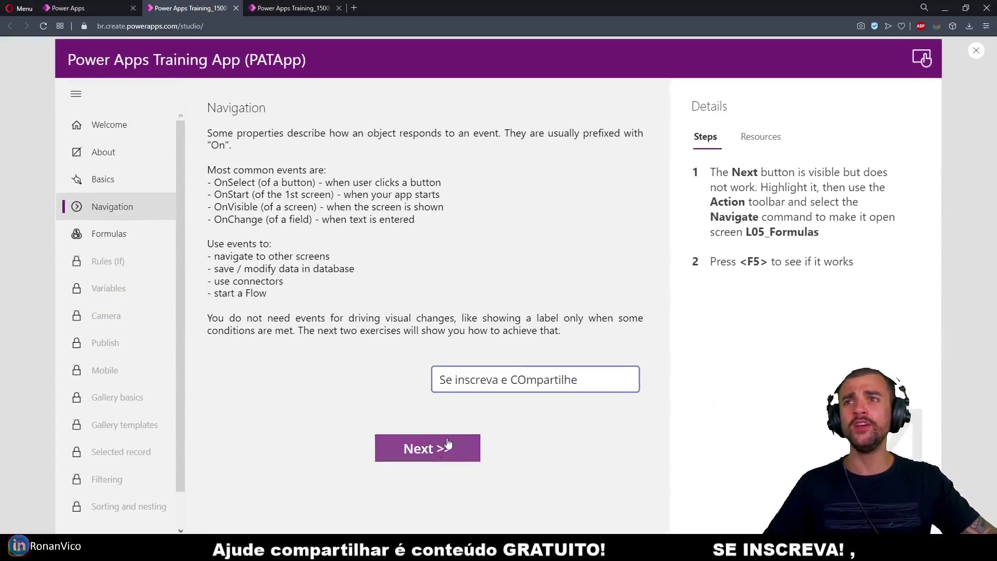
- Preview the app, use the Navigation screen's Next button to open Formulas, then end the preview and dismiss the tip
key(F5)
click(428, 448)
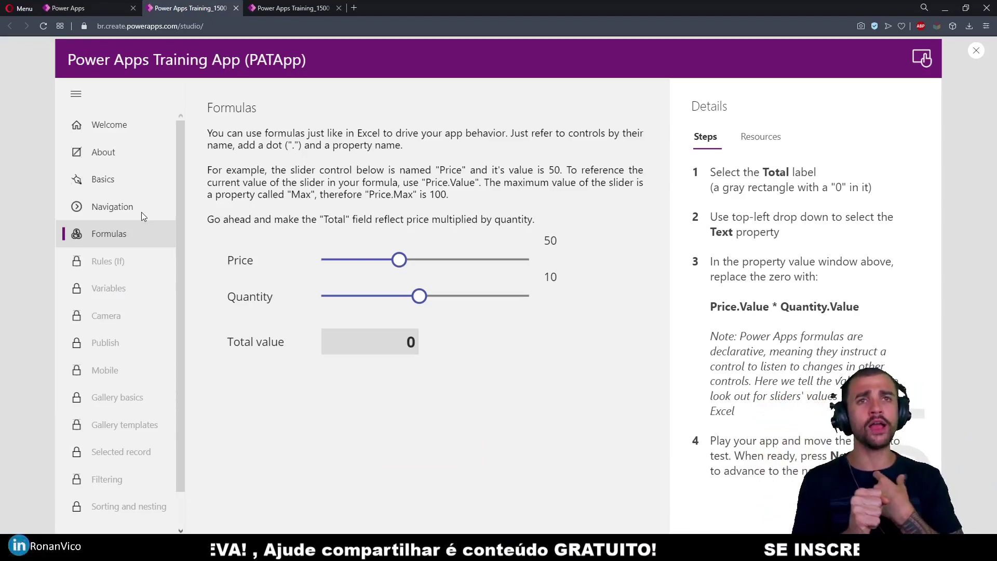
click(977, 50)
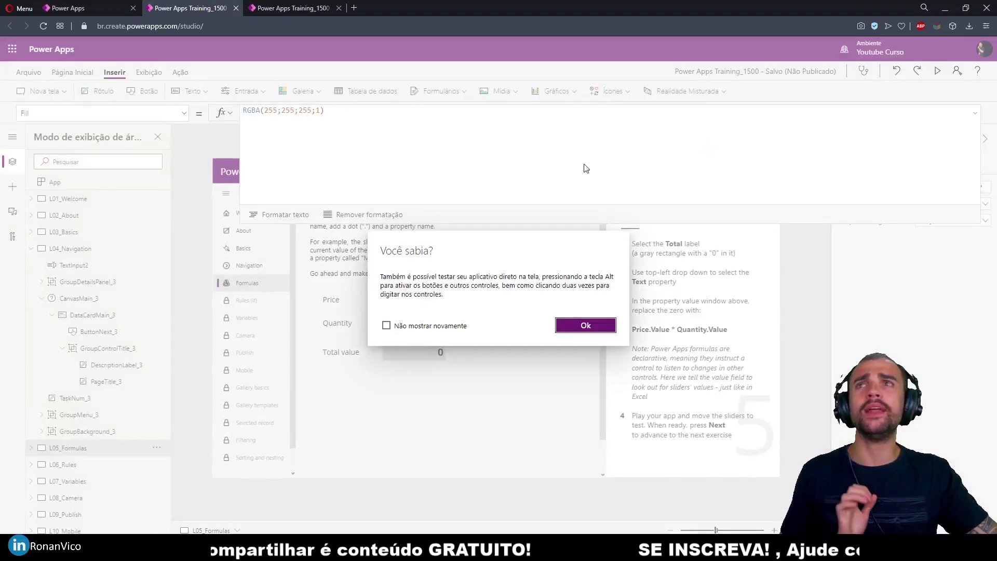
click(597, 326)
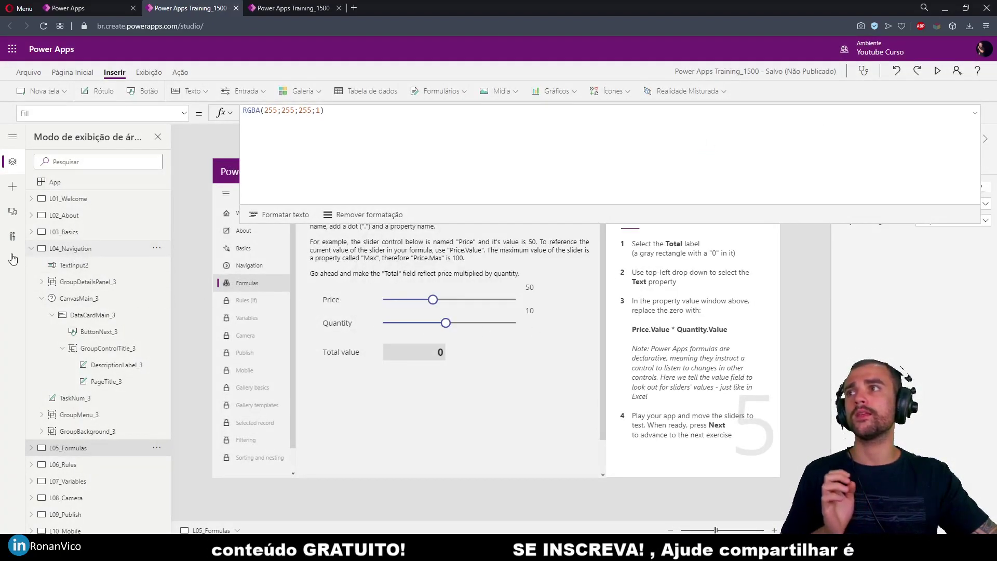
- Return to the L04_Navigation screen and examine the OnSelect formula of its Next button
click(70, 248)
click(750, 393)
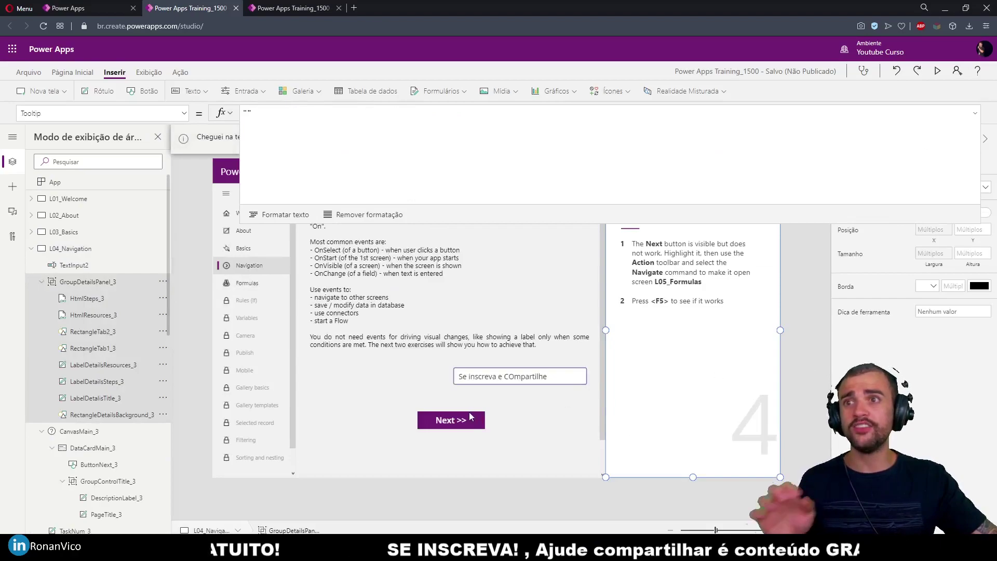
click(456, 421)
click(456, 421)
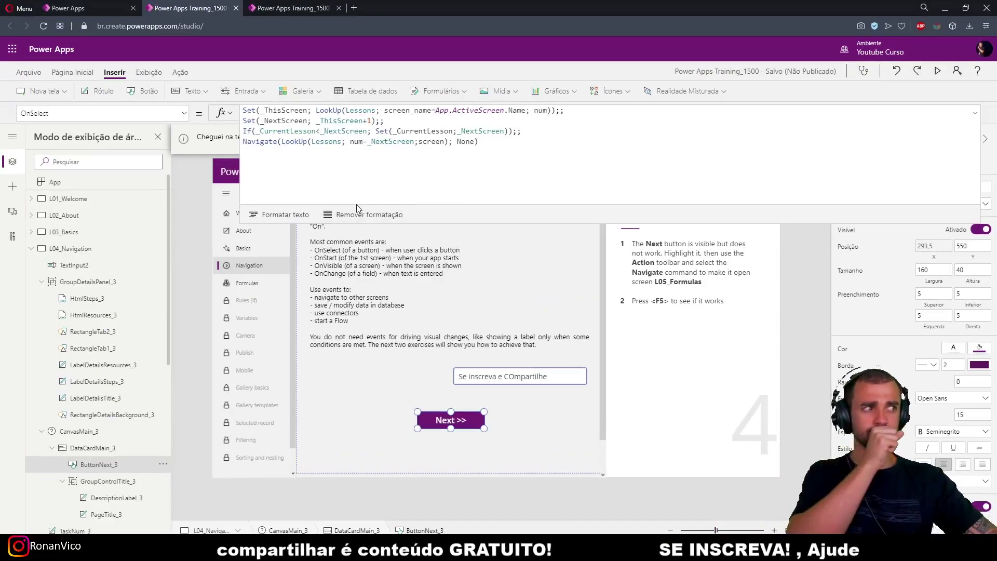
click(250, 110)
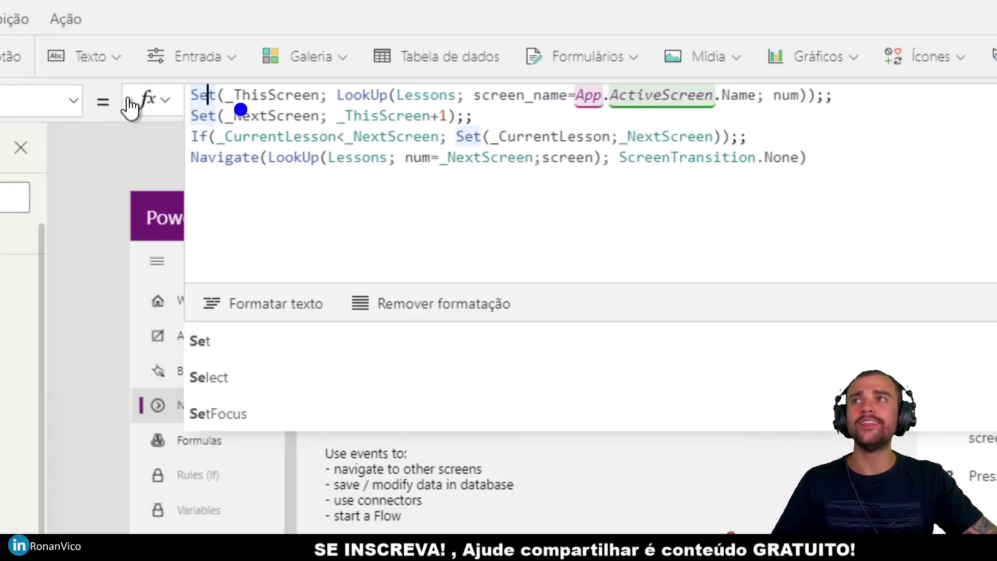
click(982, 249)
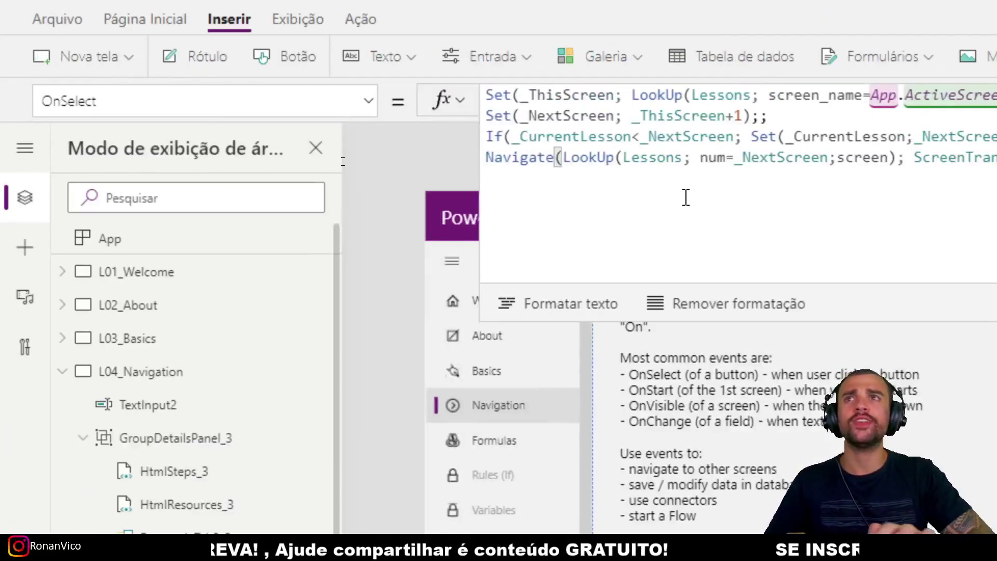
- Below the Navigate line, add two sample assignments giving nome and Nome a first name as a text value
click(686, 197)
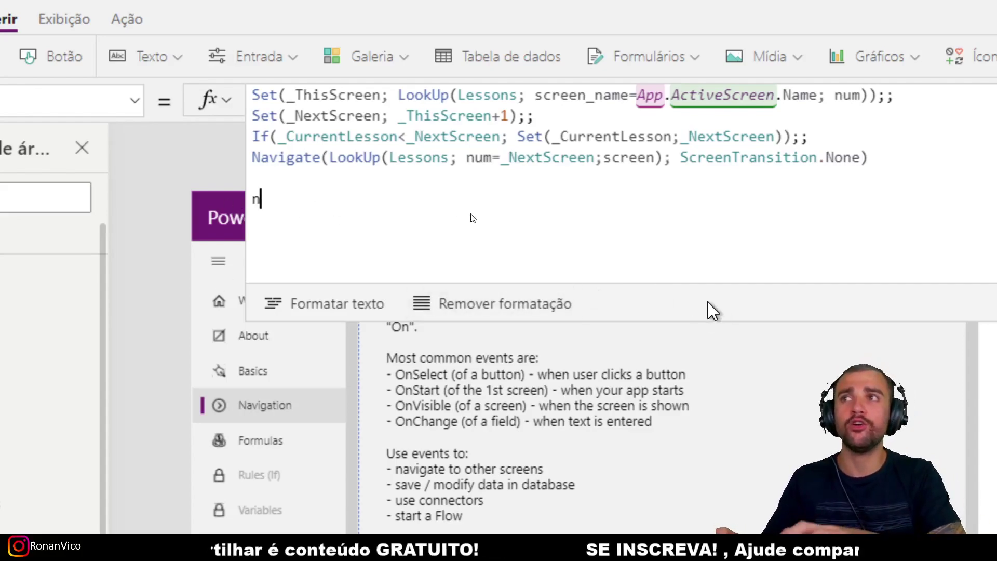
text(nome = "Ronan")
key(shift+Return)
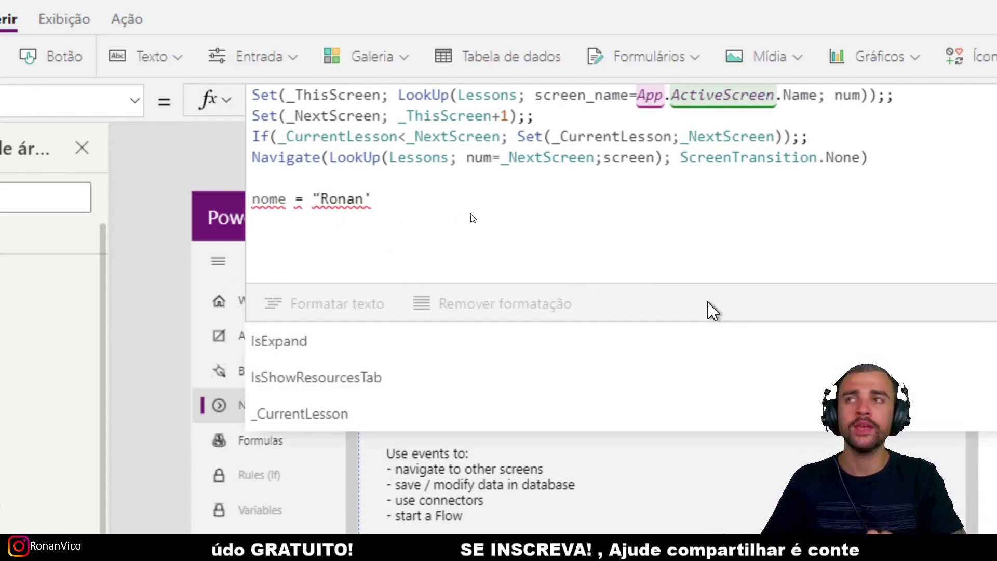
text(Nome = "Ronan")
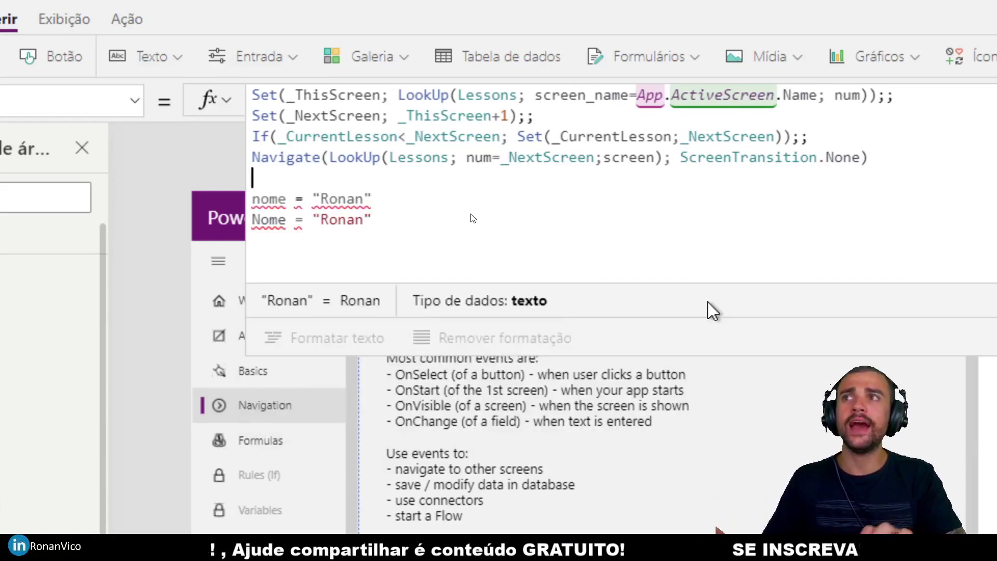
- Try declaring the sample variable above the assignments with Dim and then var, deleting each attempt
key(shift+Return)
text(Dim Nome)
key(BackSpace)
key(BackSpace)
key(BackSpace)
key(BackSpace)
key(BackSpace)
key(BackSpace)
key(BackSpace)
key(BackSpace)
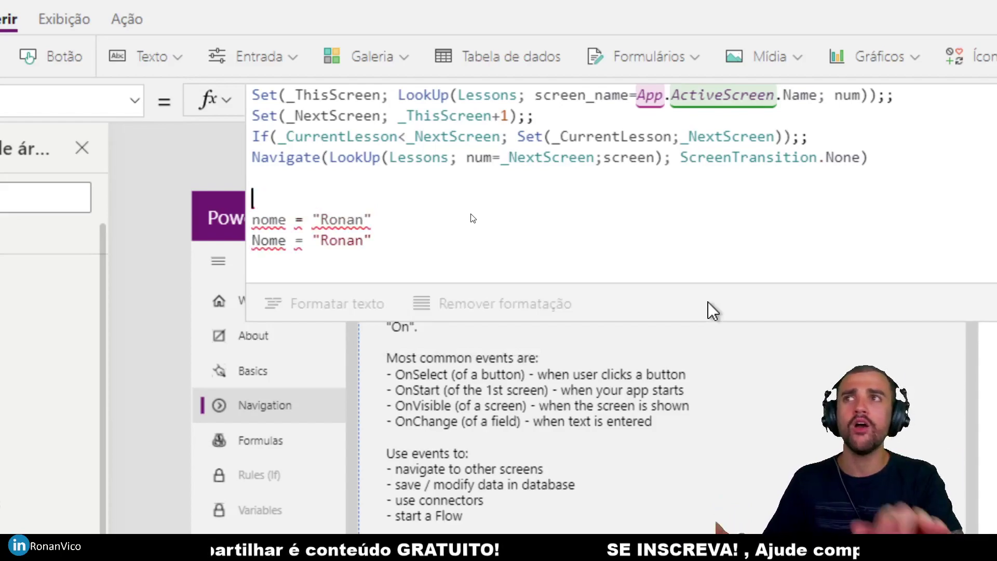
text(var nome)
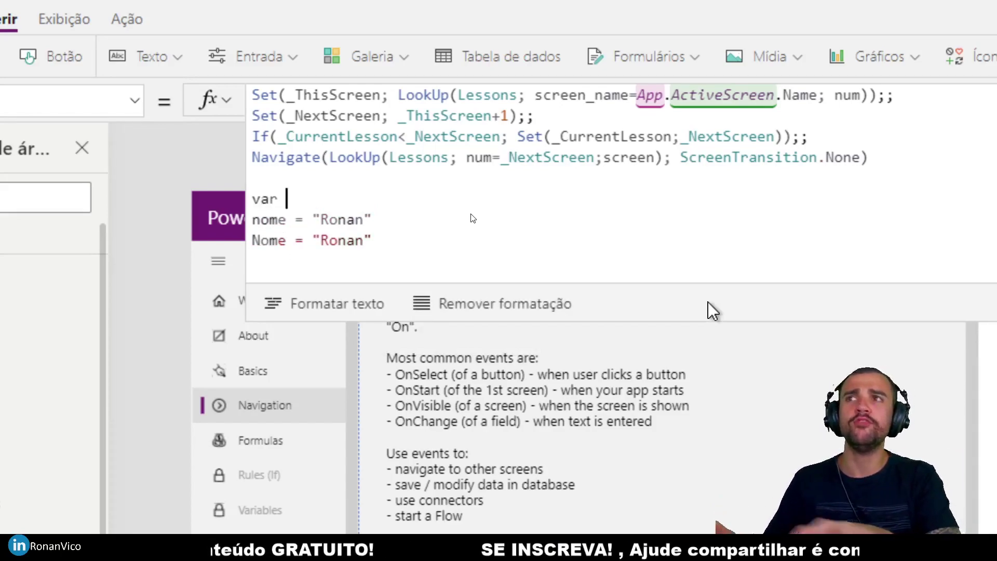
key(BackSpace)
key(BackSpace)
key(BackSpace)
key(BackSpace)
key(BackSpace)
key(BackSpace)
key(BackSpace)
key(BackSpace)
key(BackSpace)
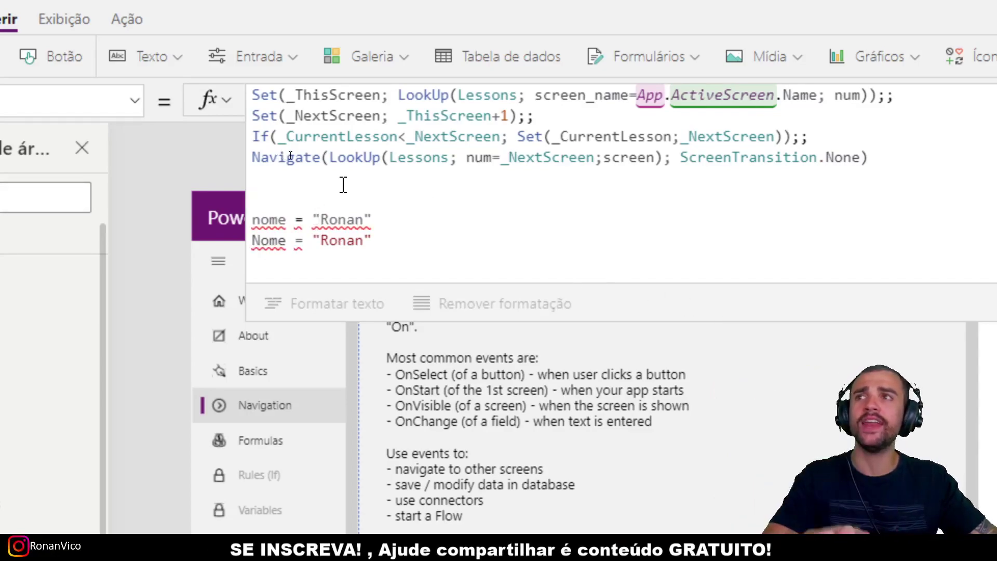
- Replace the sample assignments with the start of a Set( call, then delete it from the OnSelect formula
drag(401, 250, 231, 229)
text(se)
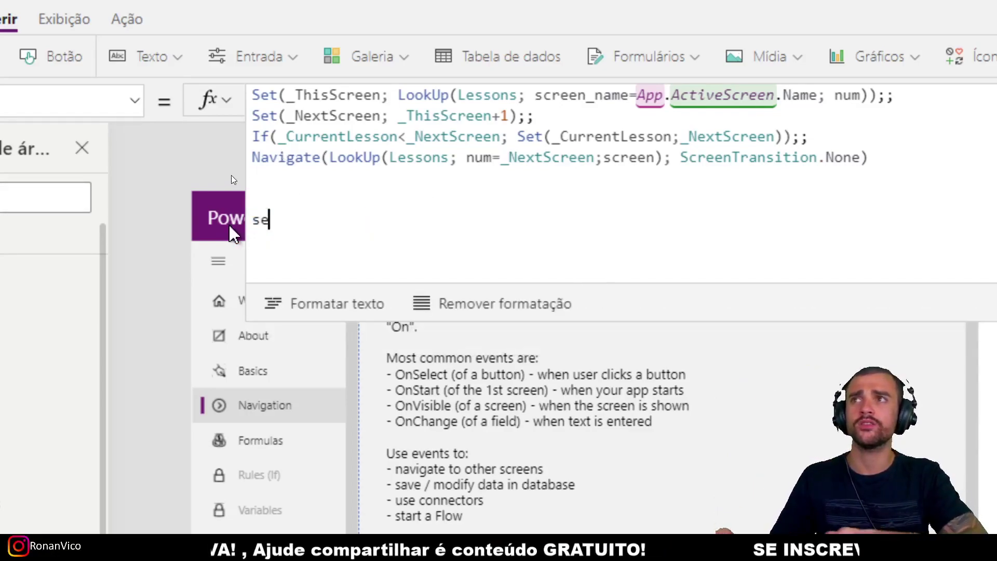
text(t()
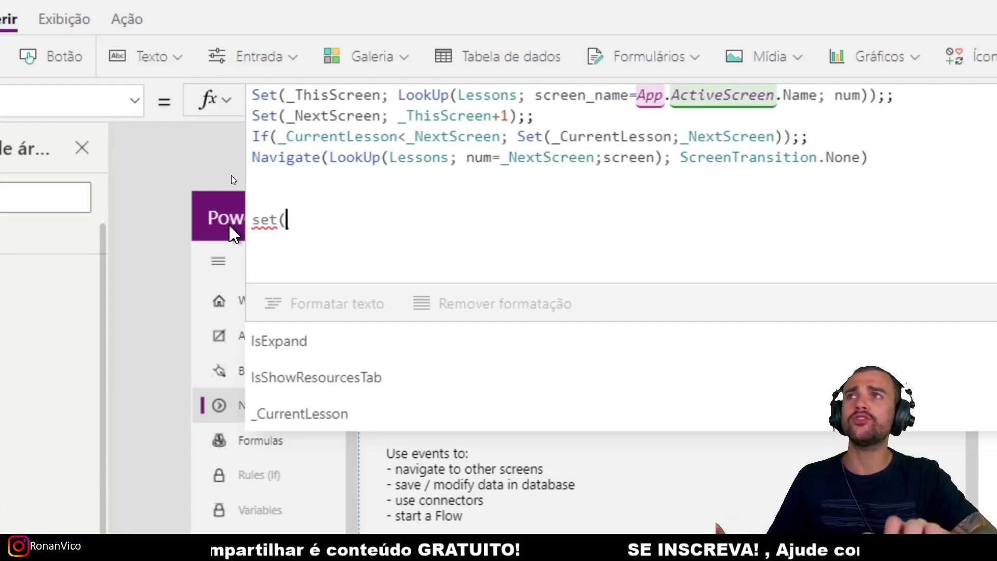
key(BackSpace)
key(BackSpace)
key(BackSpace)
key(BackSpace)
text(Set()
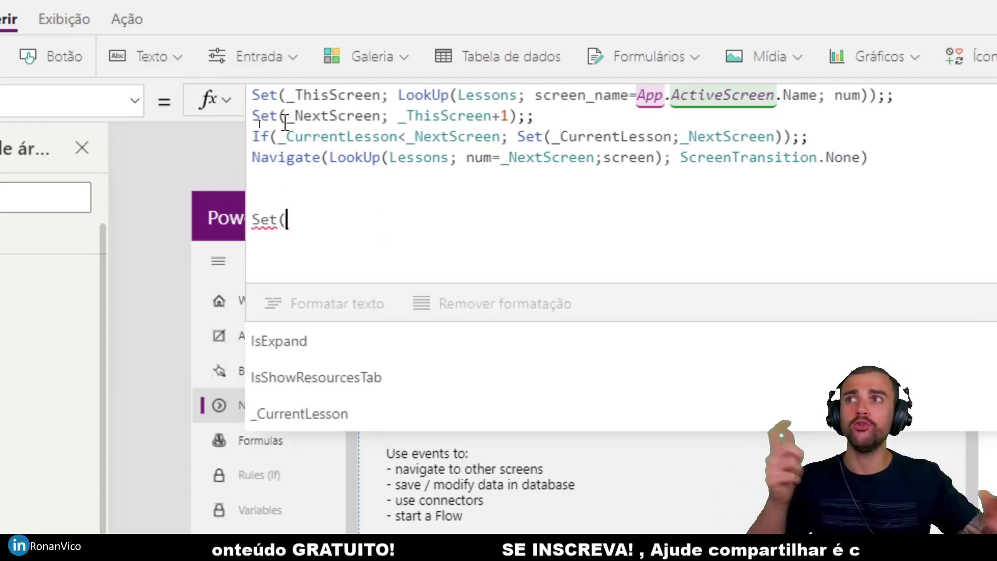
key(shift+Home)
key(BackSpace)
- Inspect the _ThisScreen variable in the first Set call and the ScreenTransition argument of the Navigate call
double_click(293, 95)
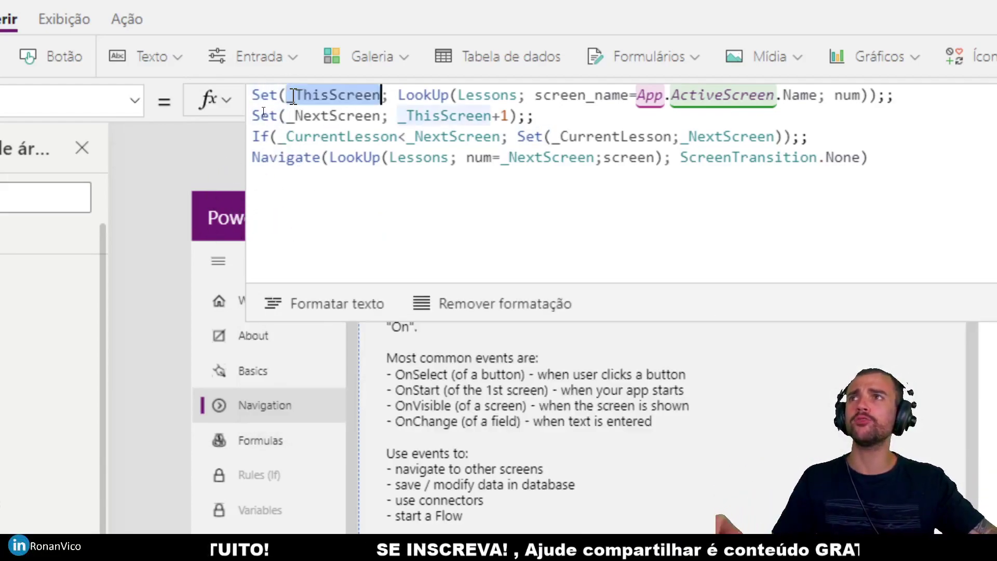
click(293, 96)
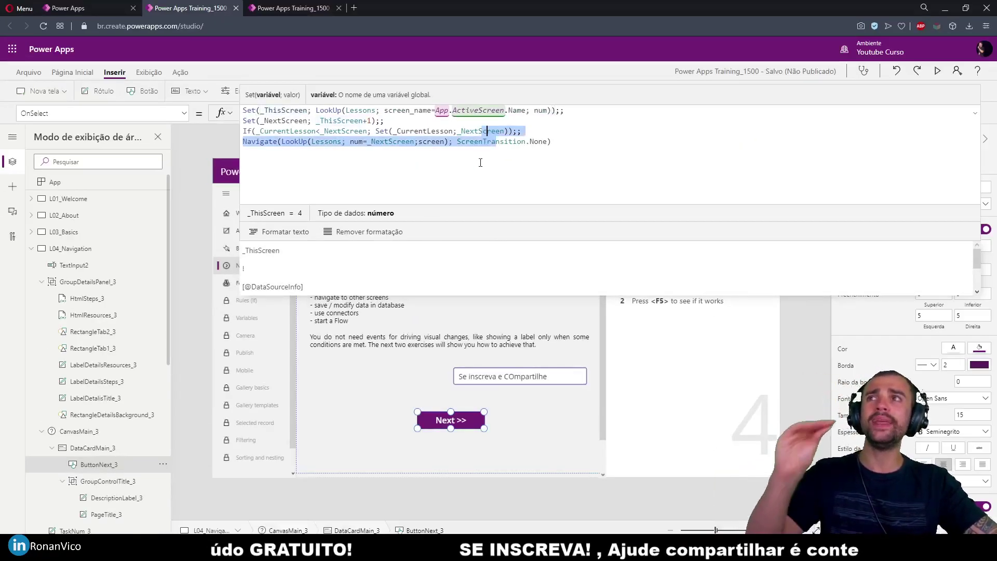
click(460, 142)
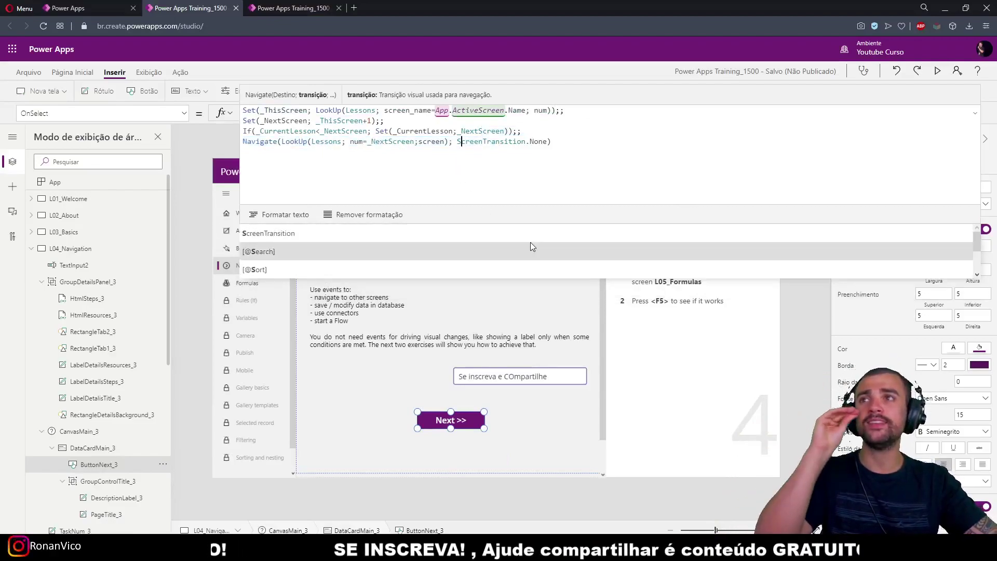